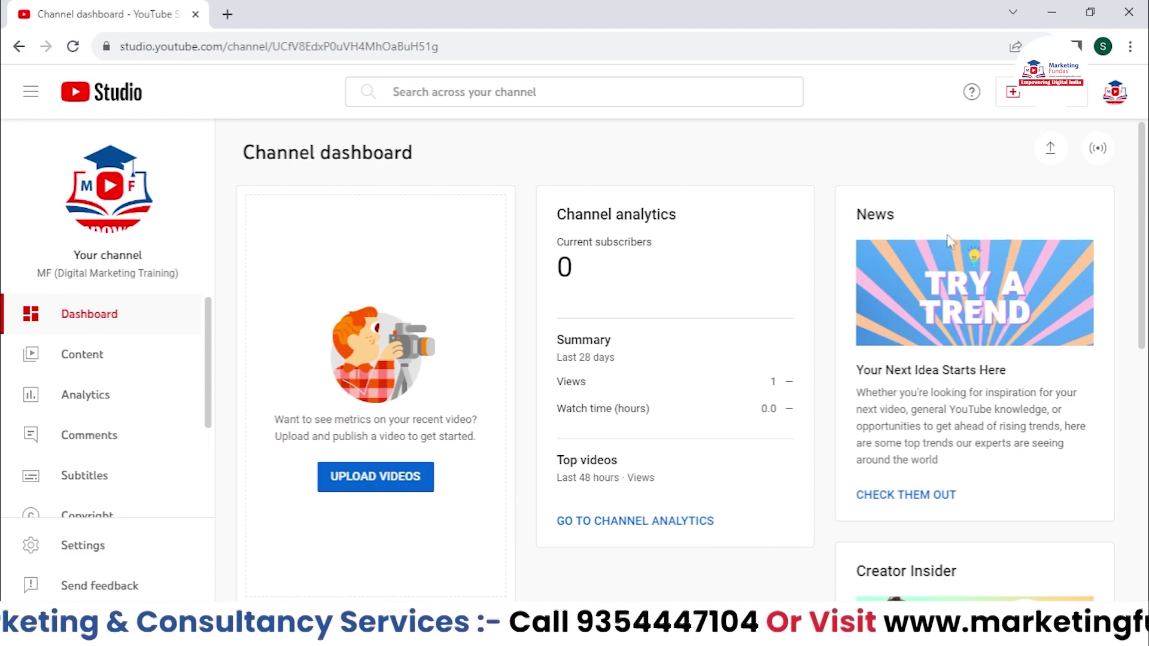
scroll(1096, 313, down, 2)
scroll(985, 369, up, 2)
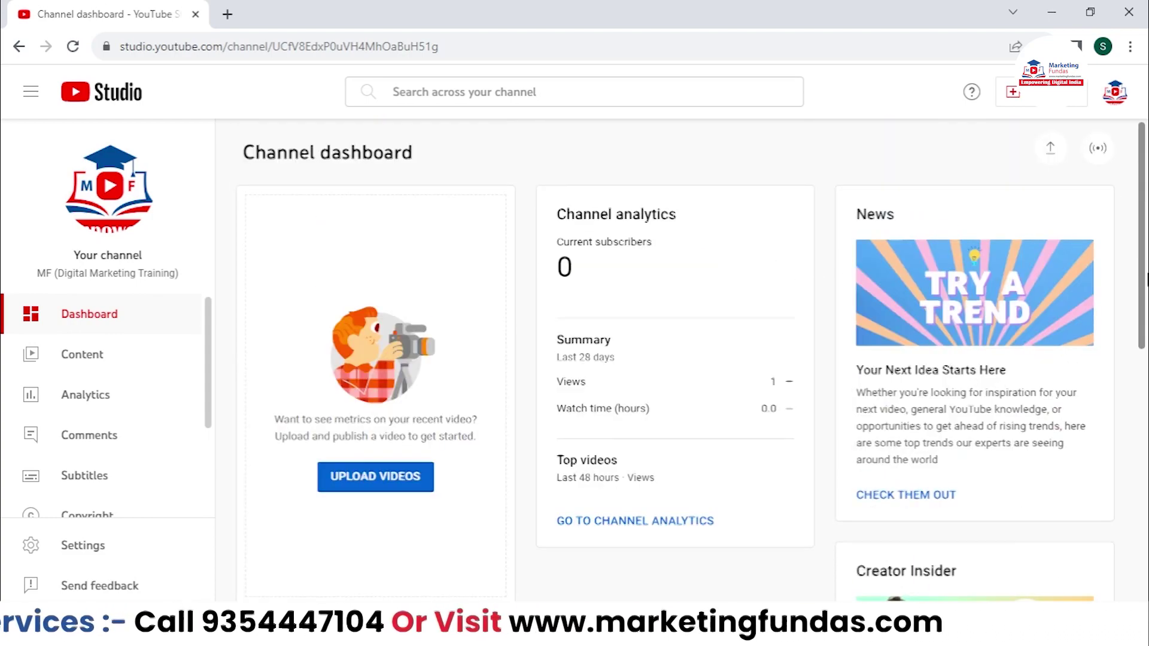
scroll(928, 280, down, 4)
scroll(1031, 297, up, 4)
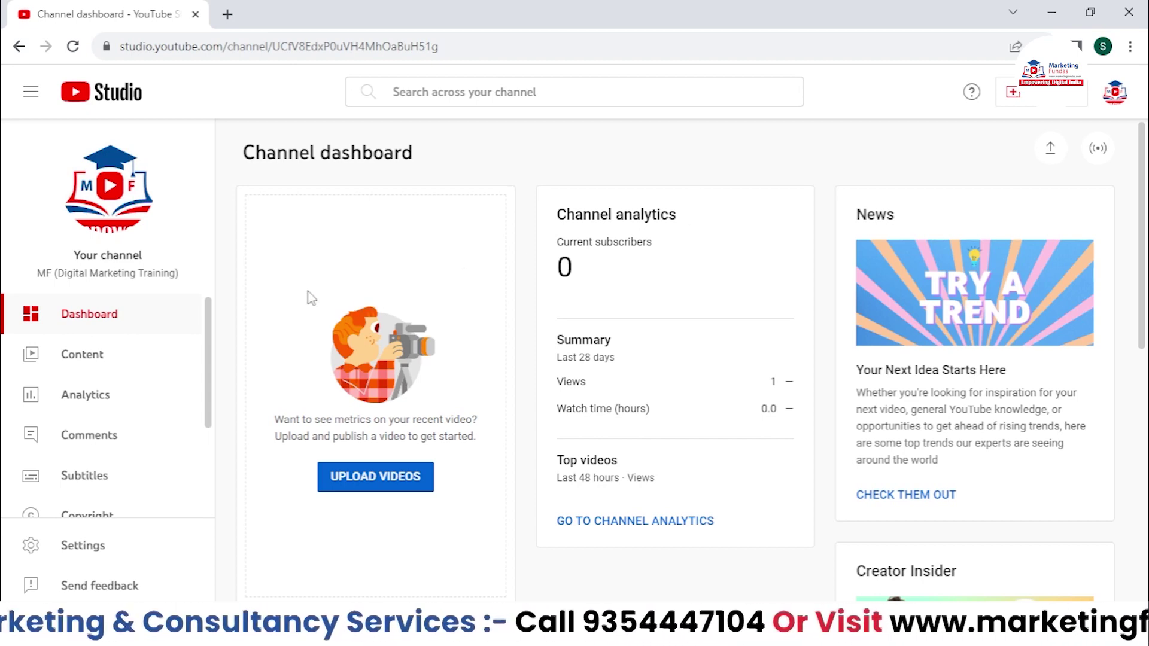
click(95, 370)
click(90, 326)
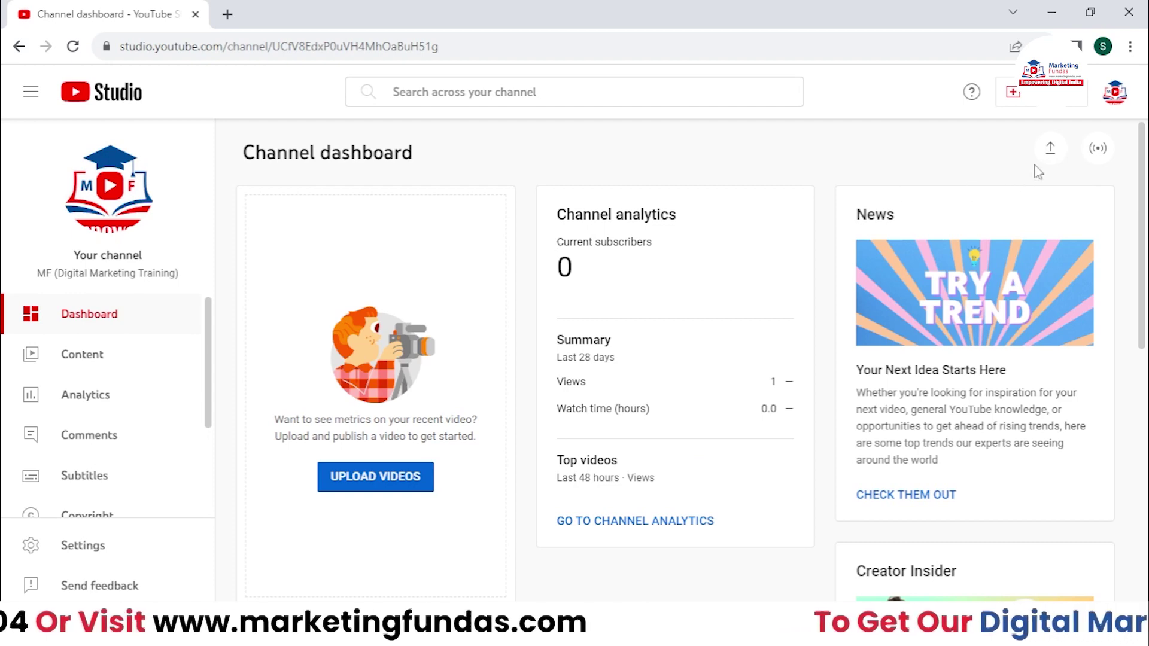
- Upload the video file 25 from the Desktop folder to the channel
click(1050, 149)
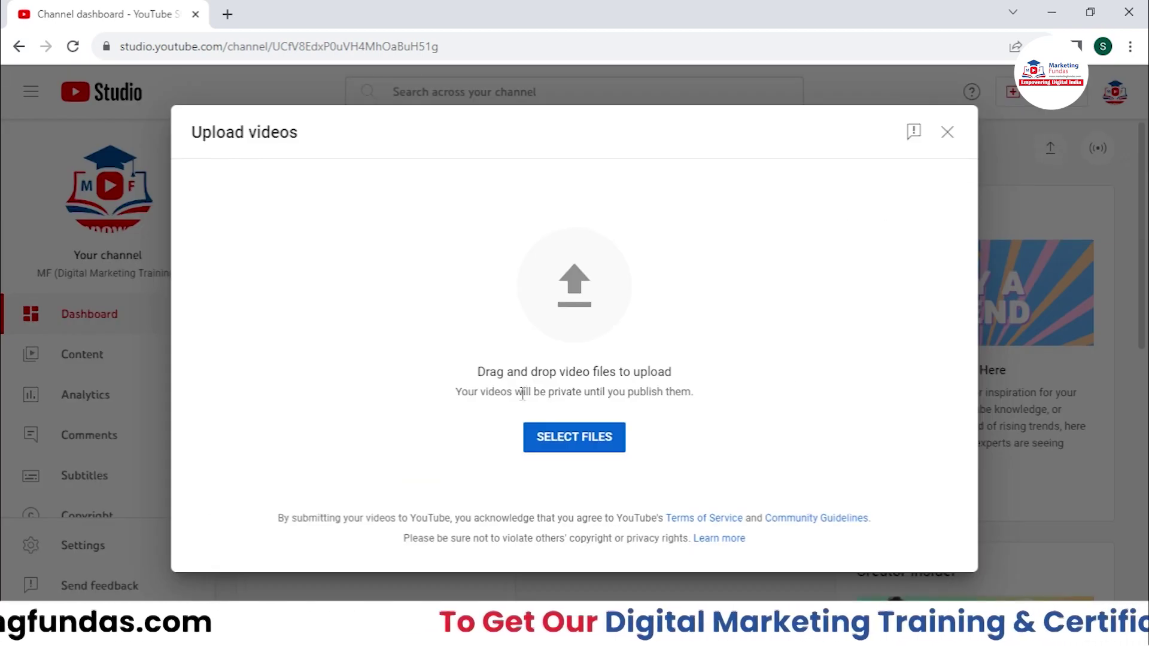
click(579, 446)
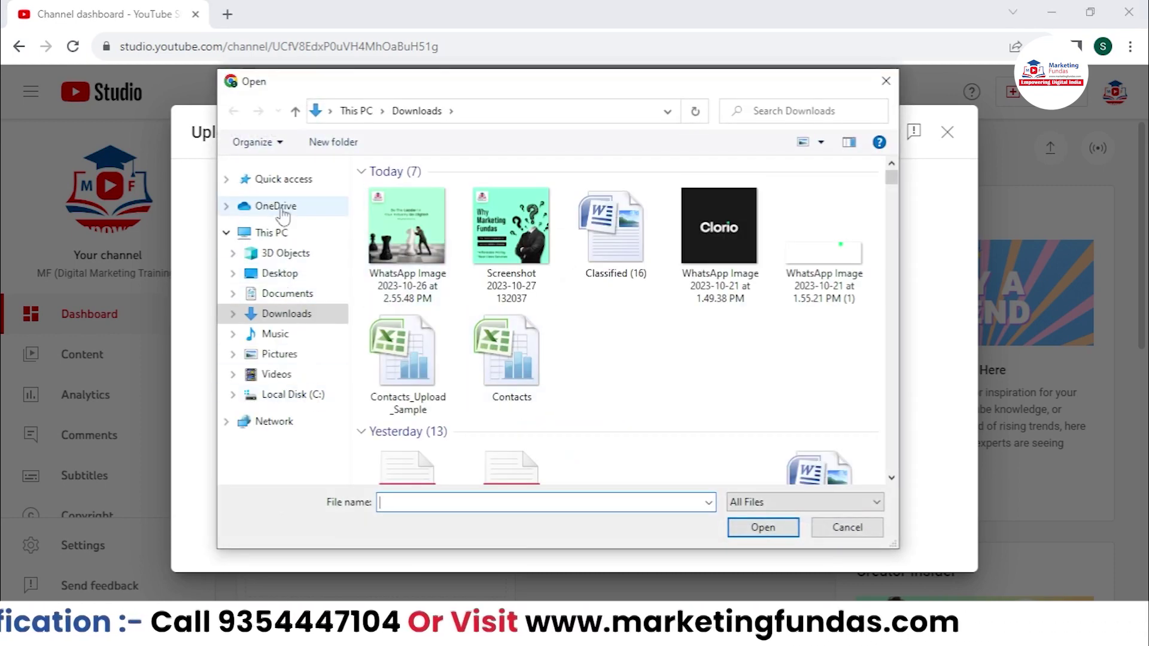
click(283, 276)
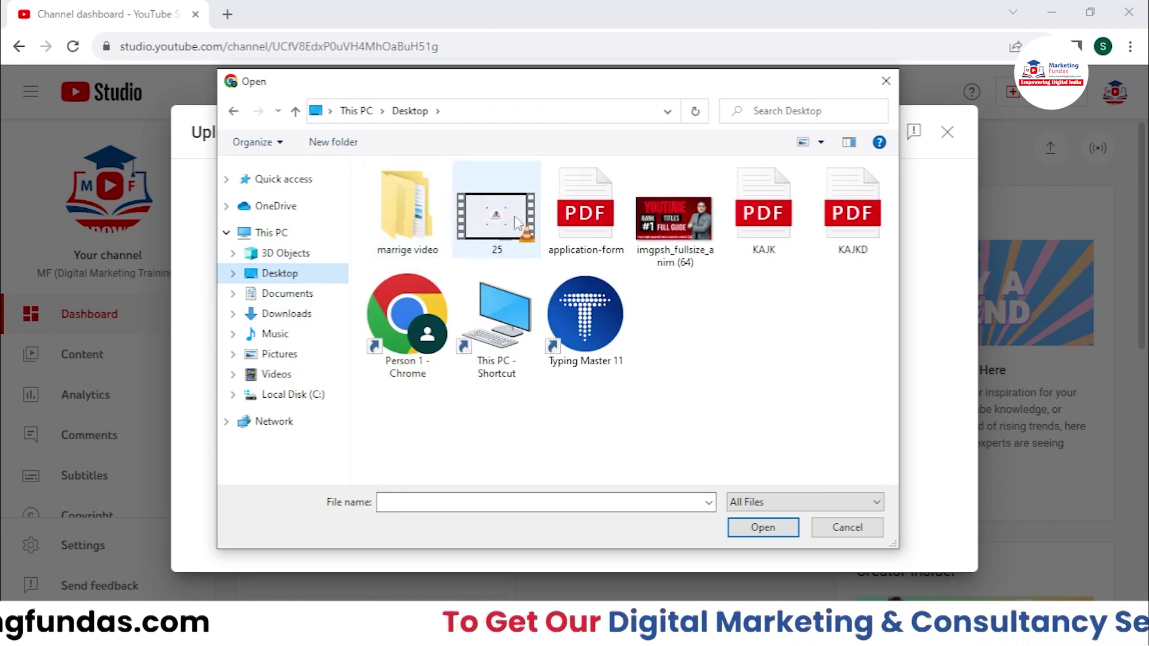
click(481, 203)
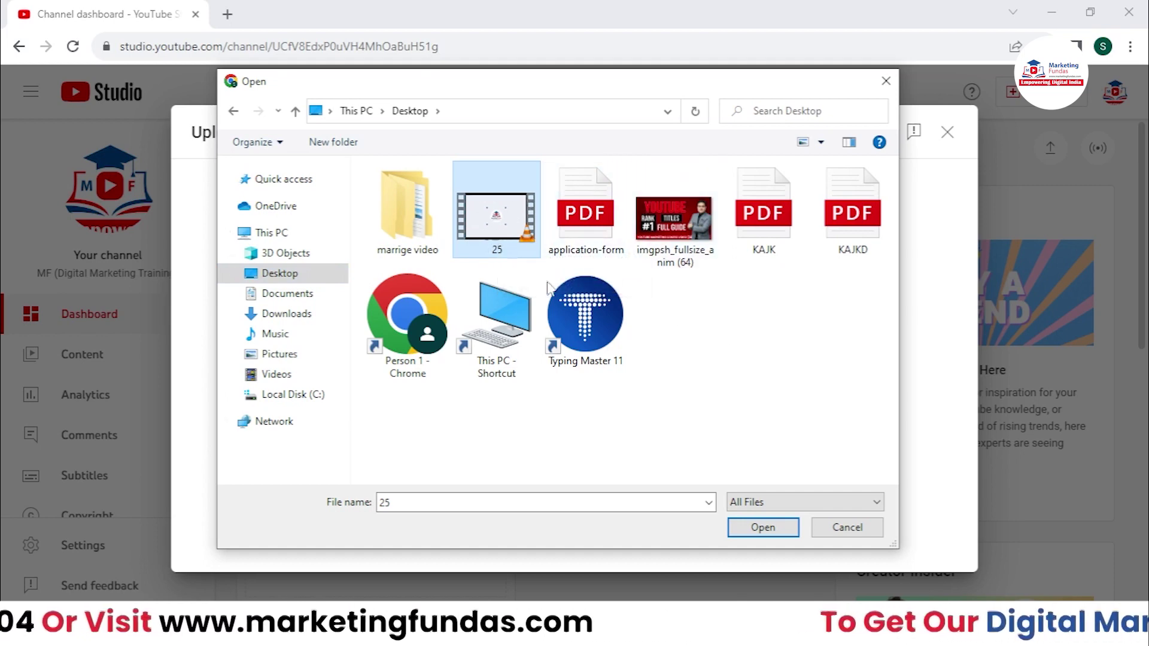
click(755, 529)
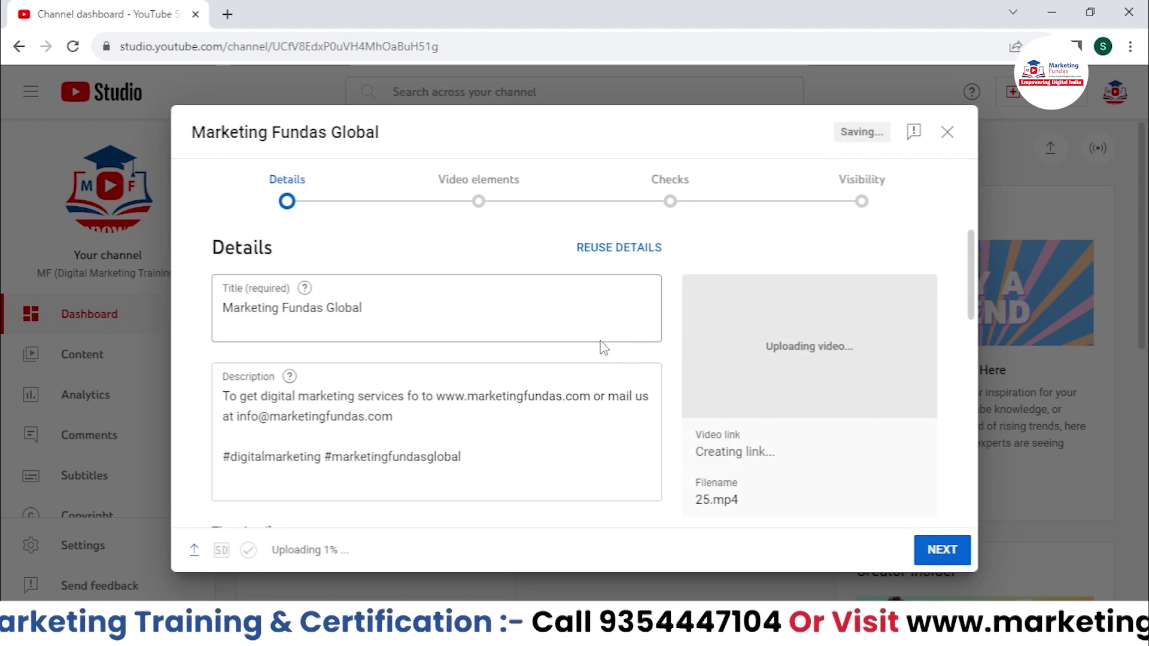
- Check the upload progress and the estimated time remaining for the video
double_click(299, 551)
click(352, 562)
triple_click(352, 561)
click(431, 575)
drag(282, 549, 344, 551)
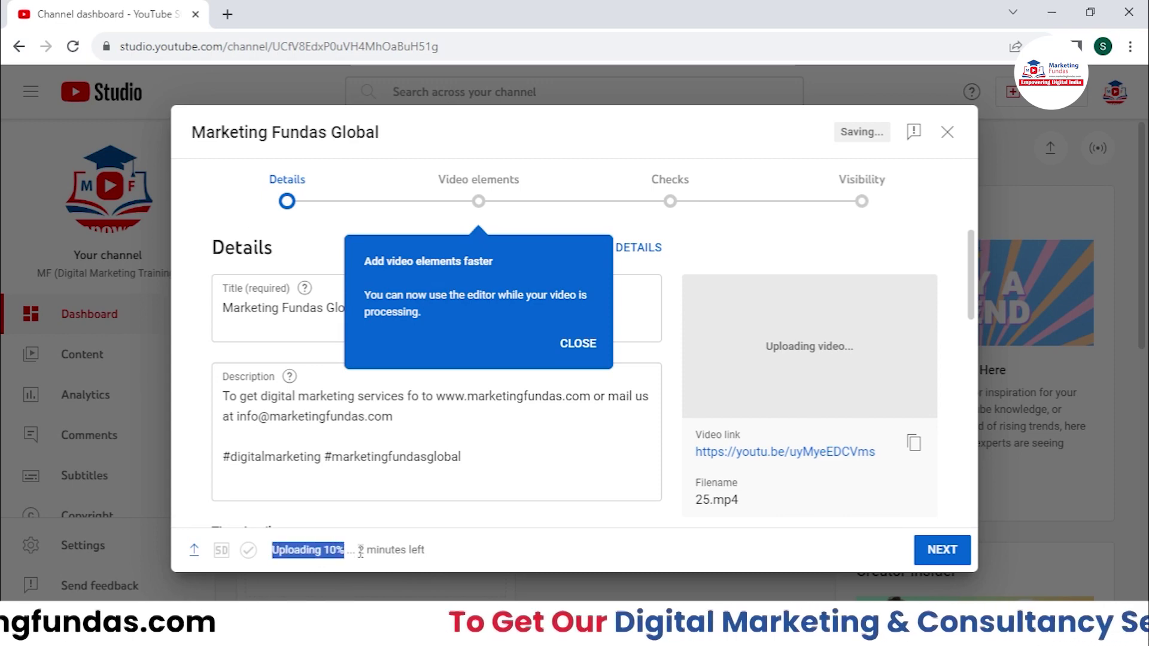
click(338, 554)
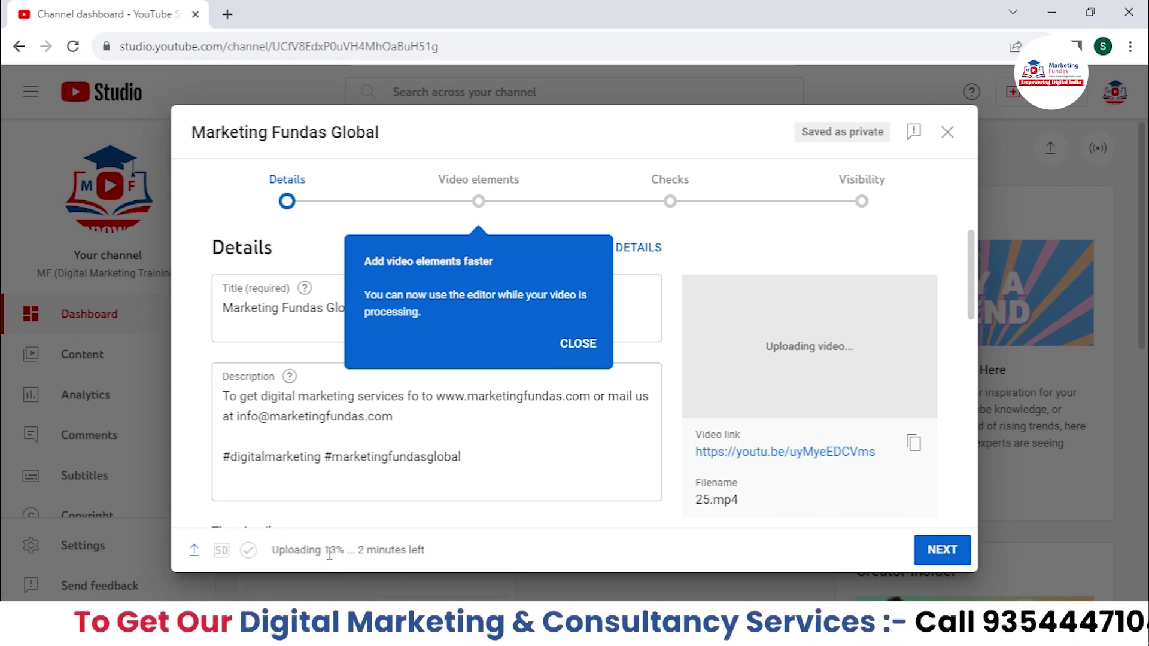
drag(275, 550, 433, 558)
click(434, 558)
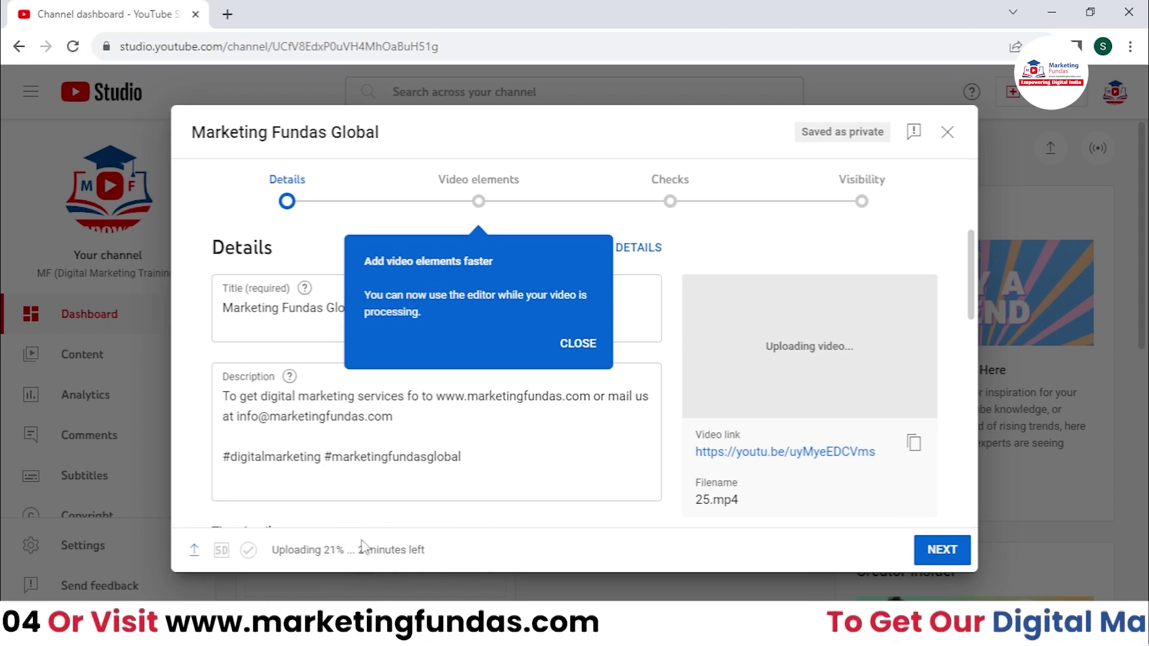
- Dismiss the two feature tips and clear the prefilled title in the video details
click(568, 350)
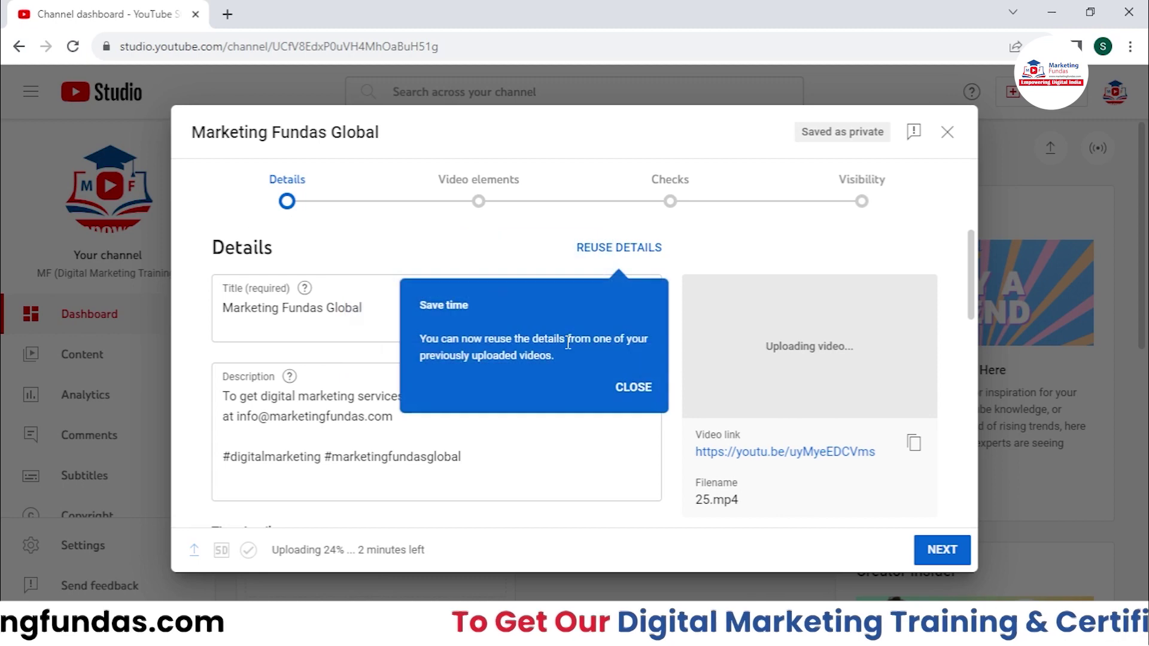
click(623, 388)
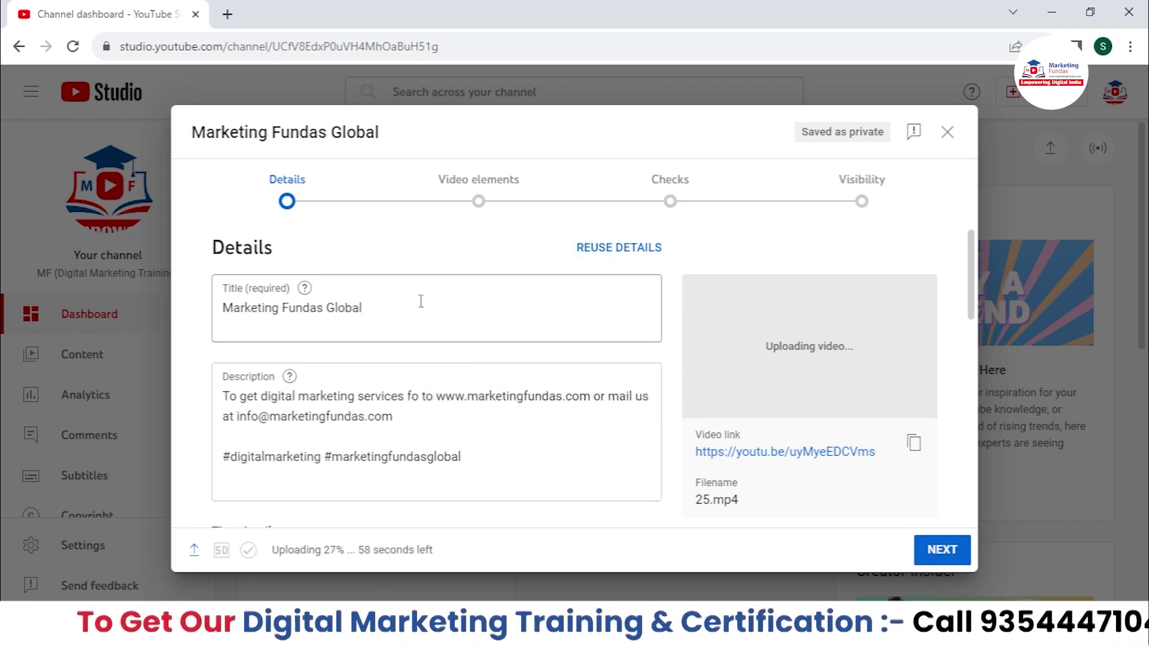
drag(362, 307, 110, 314)
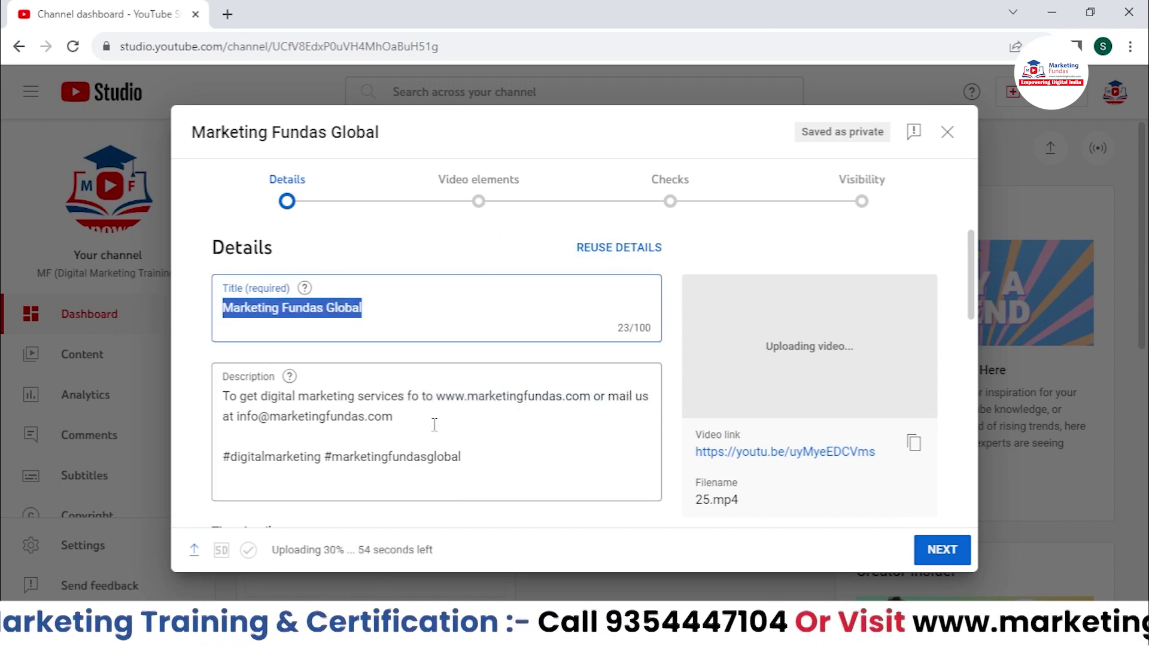
scroll(433, 425, down, 5)
scroll(437, 429, up, 5)
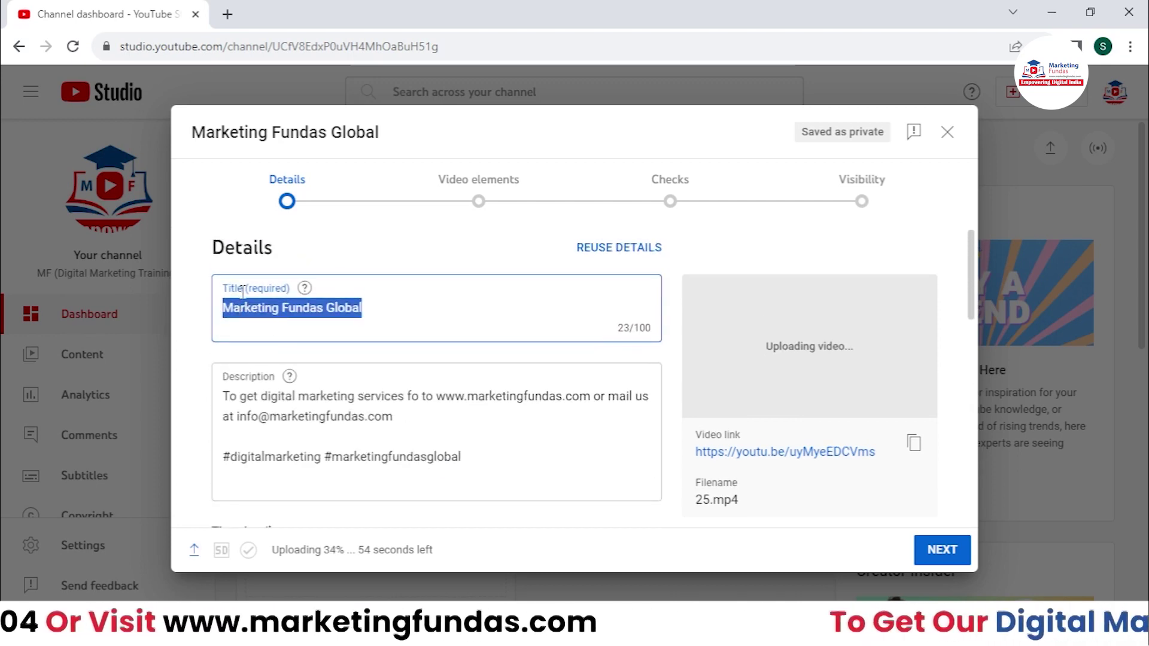
scroll(264, 419, down, 10)
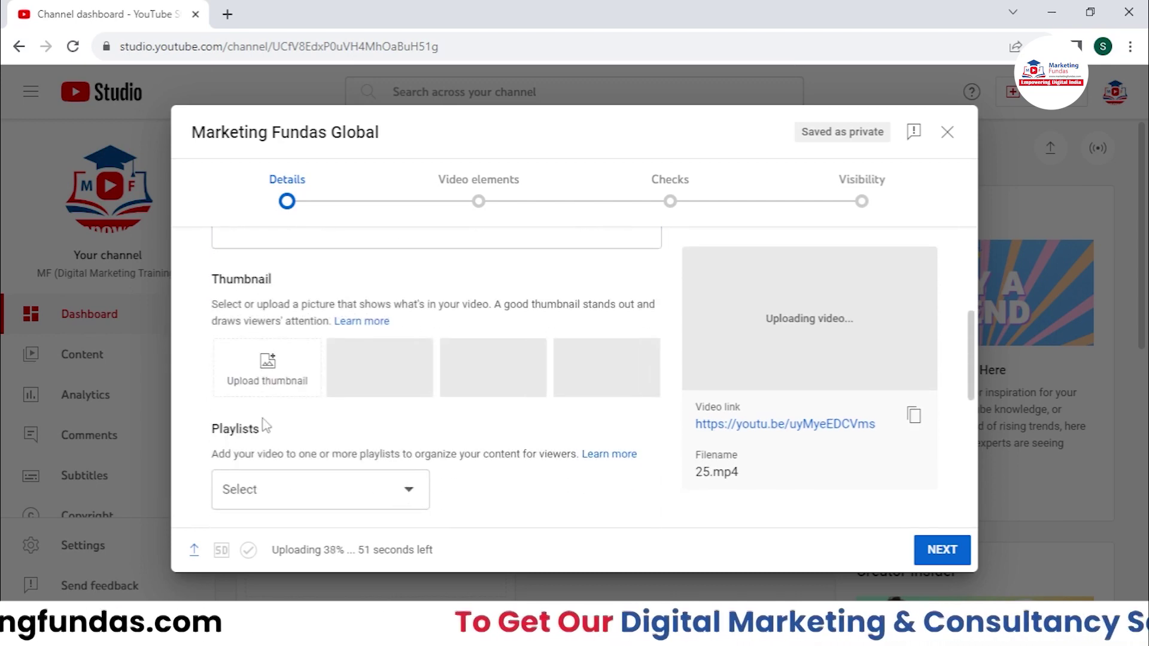
scroll(264, 425, up, 10)
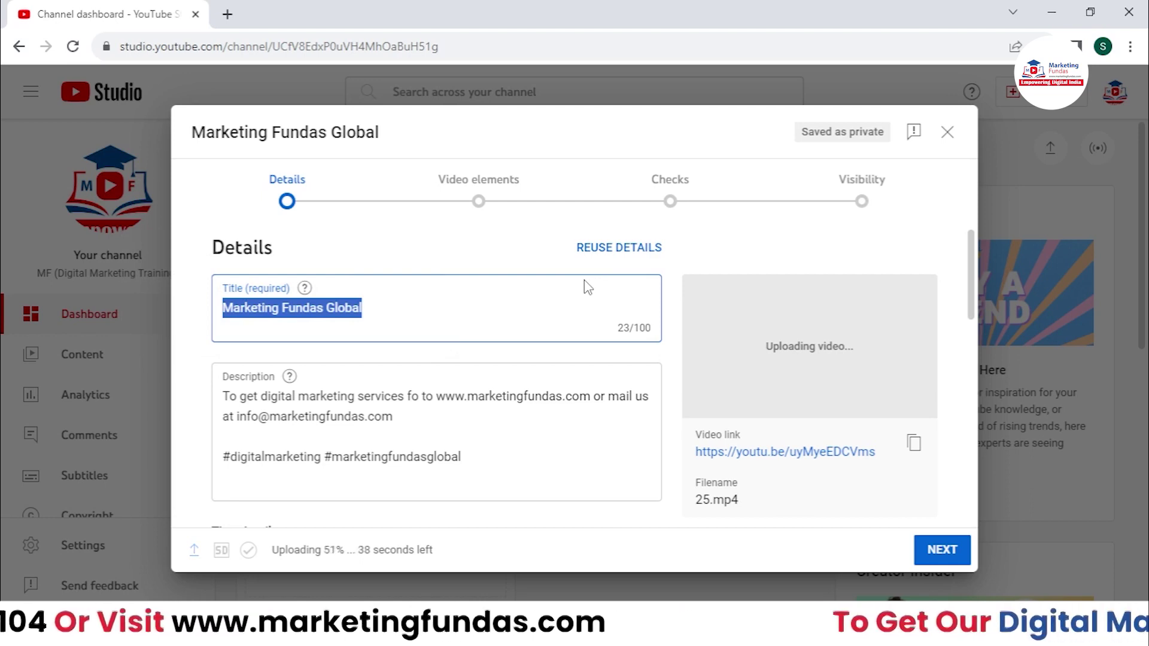
text(**)
key(BackSpace)
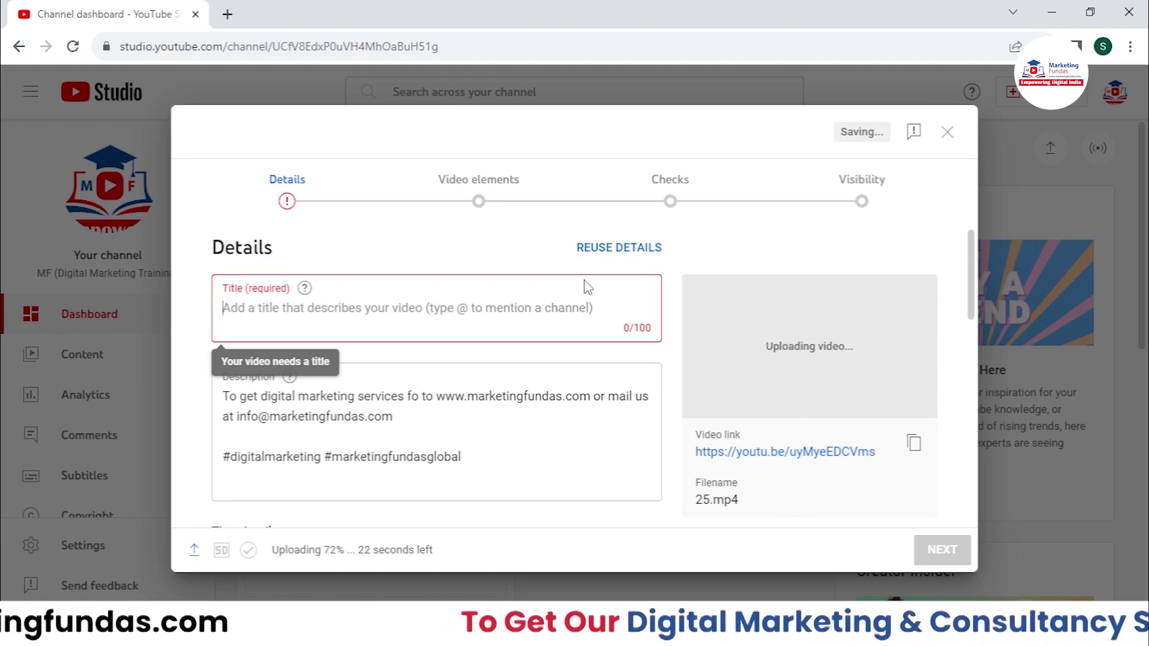
text(Hi)
key(BackSpace)
key(BackSpace)
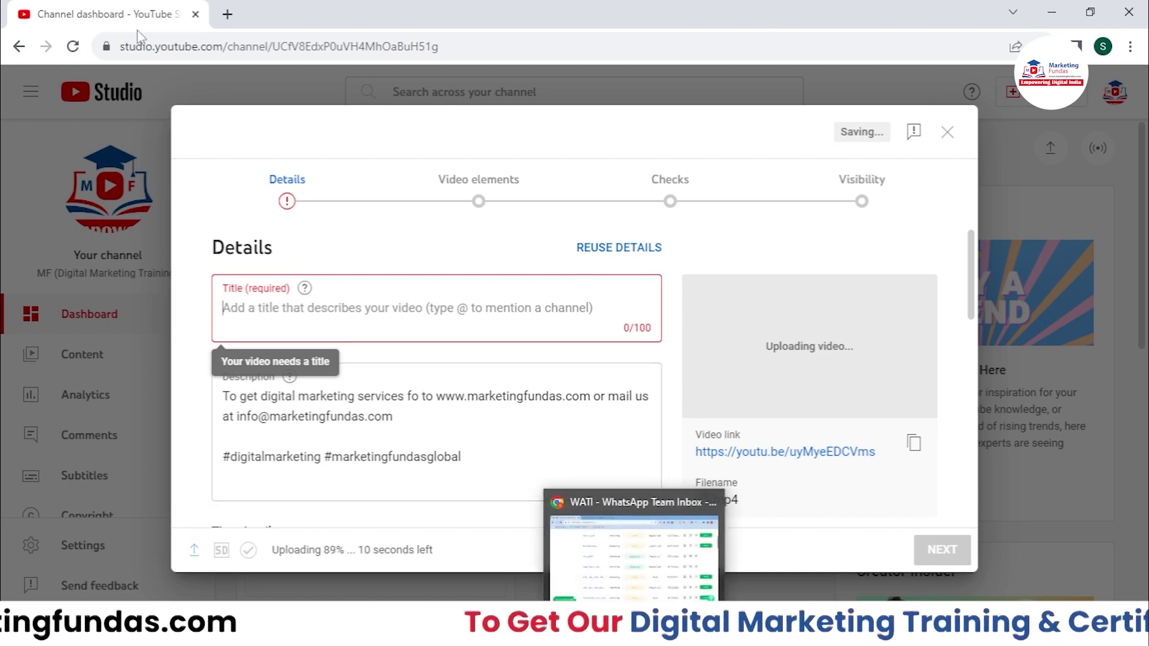
- Open YouTube in a new browser tab and search for "marketing fundas global"
click(228, 14)
text(you)
key(Return)
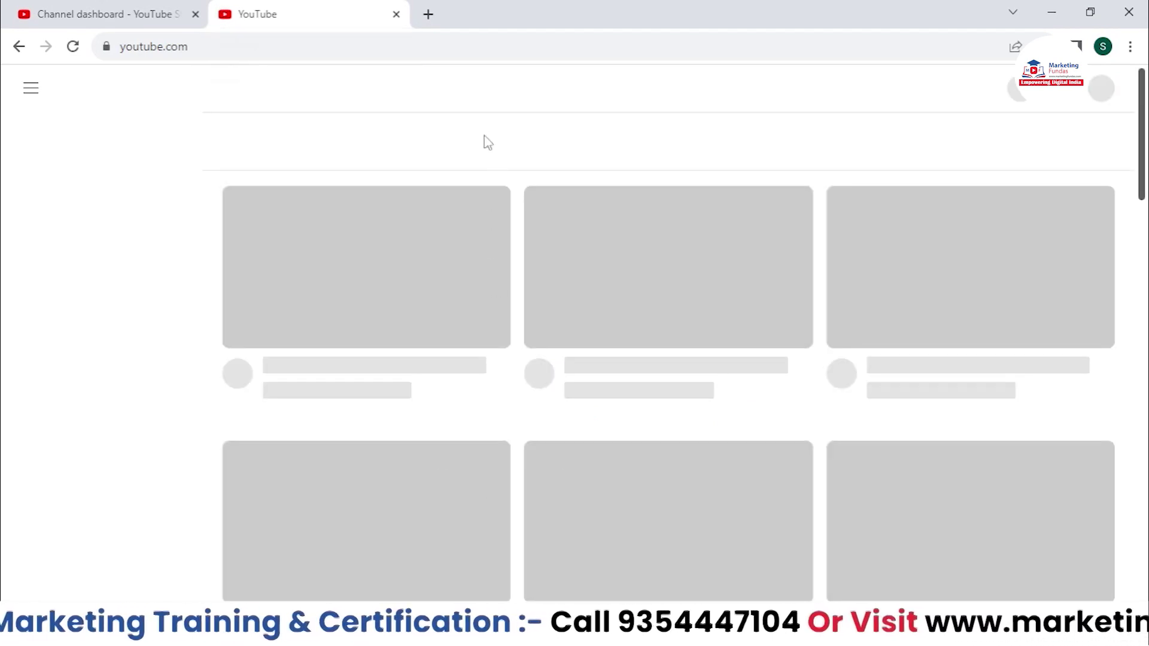
click(456, 94)
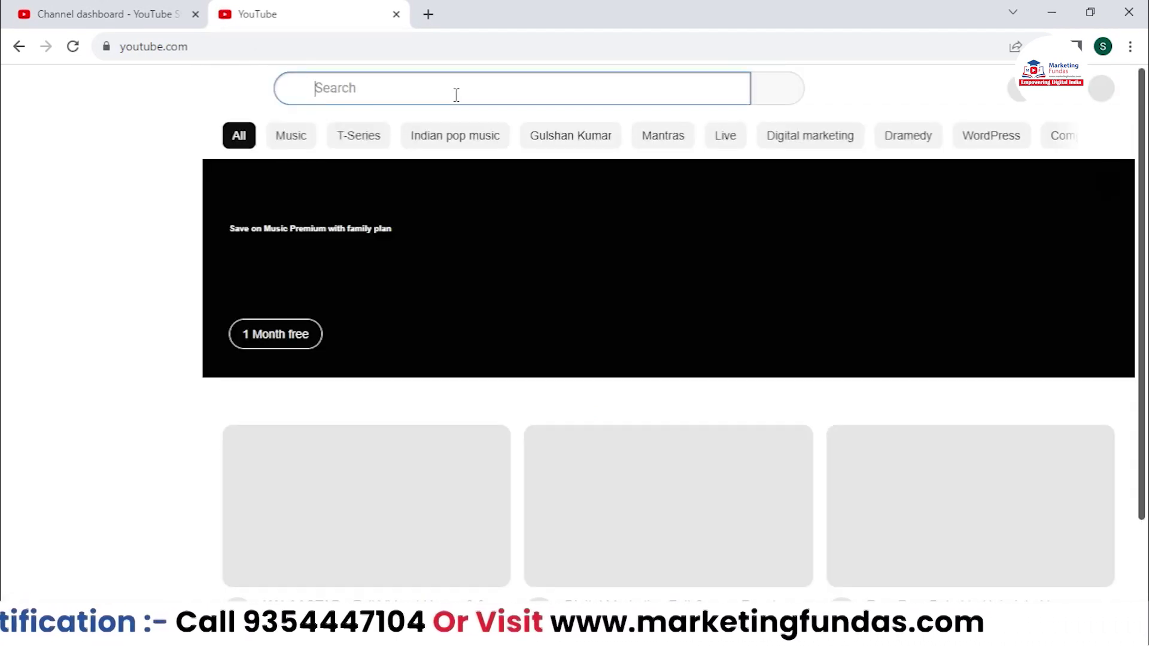
text(marketing fu)
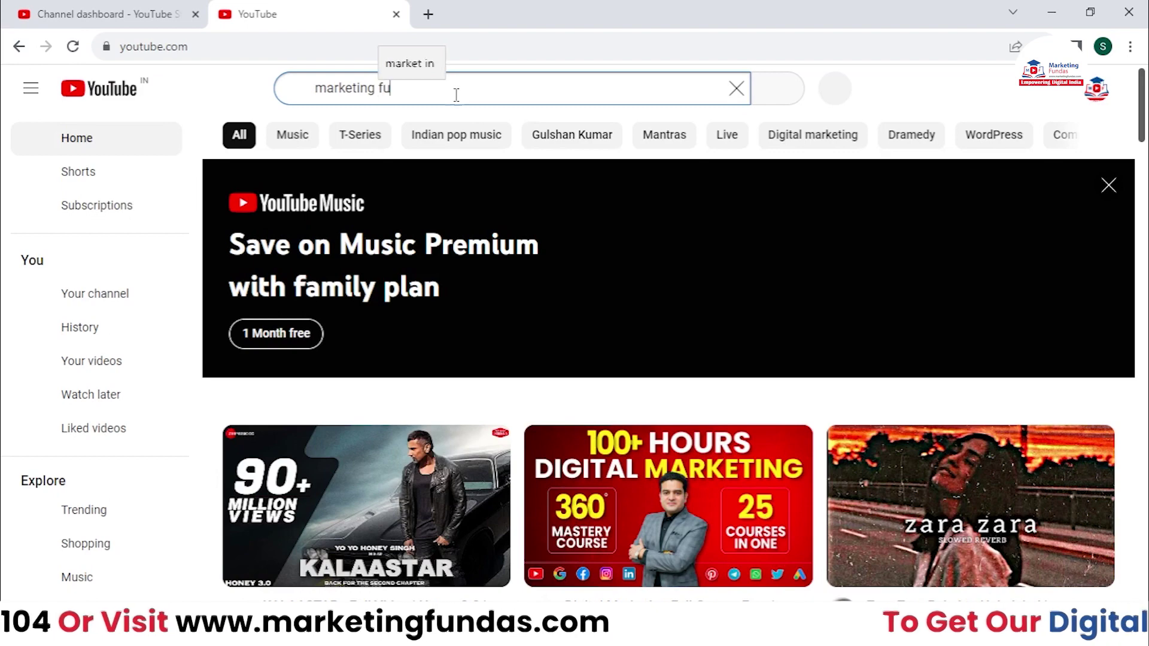
text(ndas global)
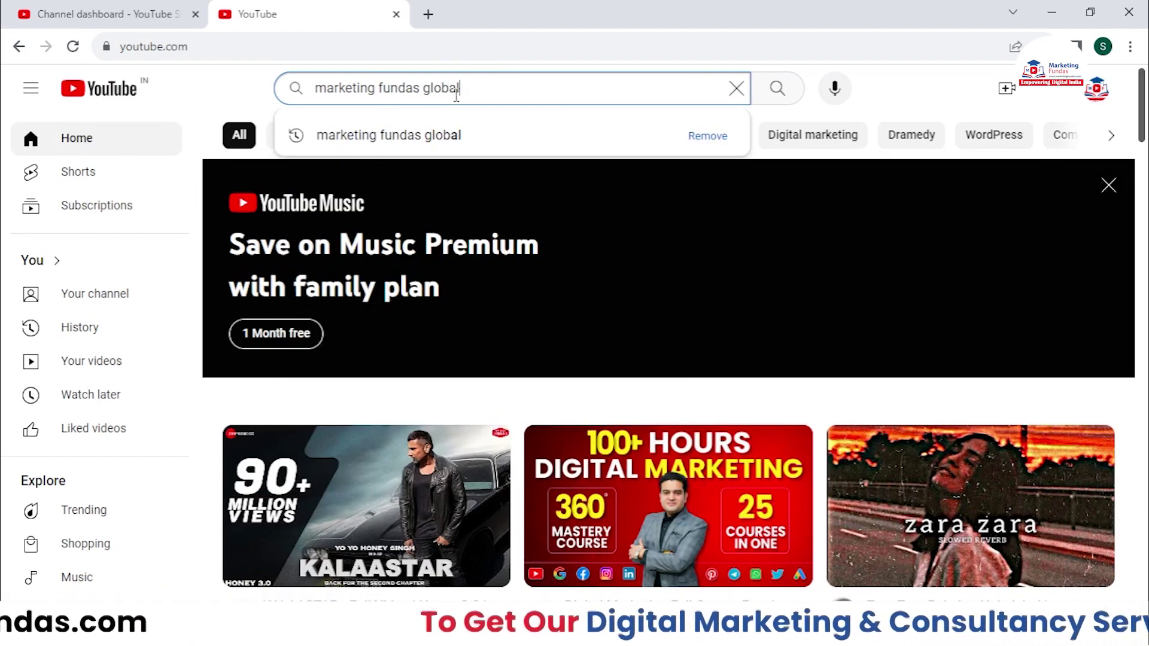
key(Return)
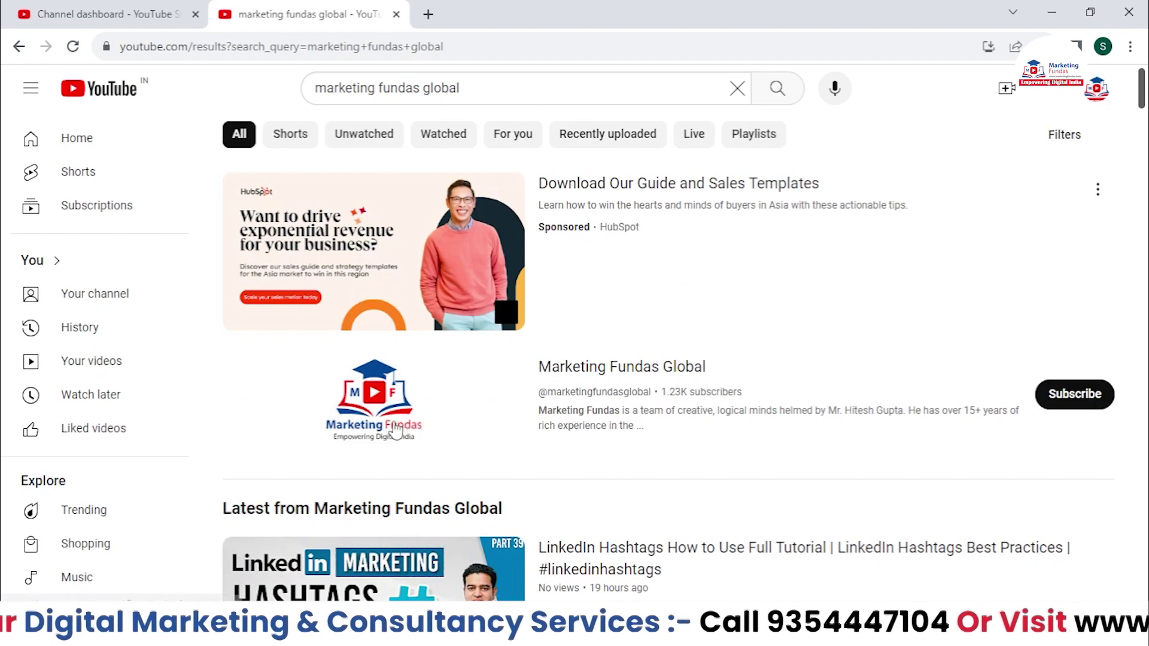
- Go to the Marketing Fundas Global channel's playlists and open the YouTube Marketing Full Course playlist
click(395, 429)
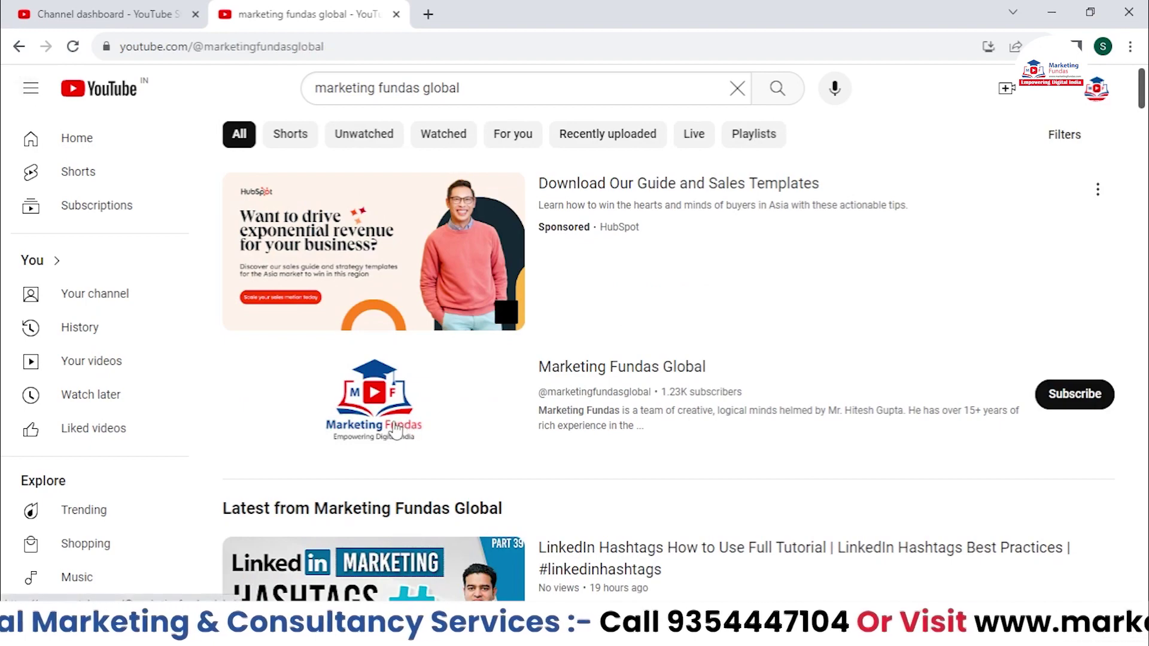
click(389, 471)
scroll(622, 457, down, 4)
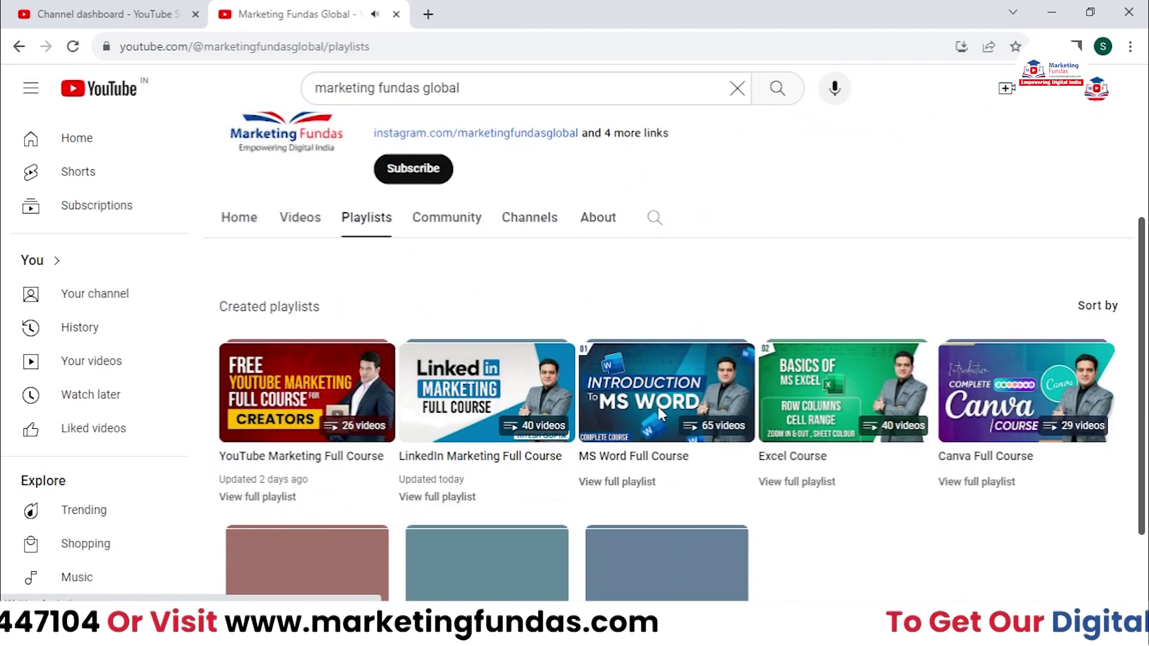
scroll(539, 383, down, 2)
click(302, 278)
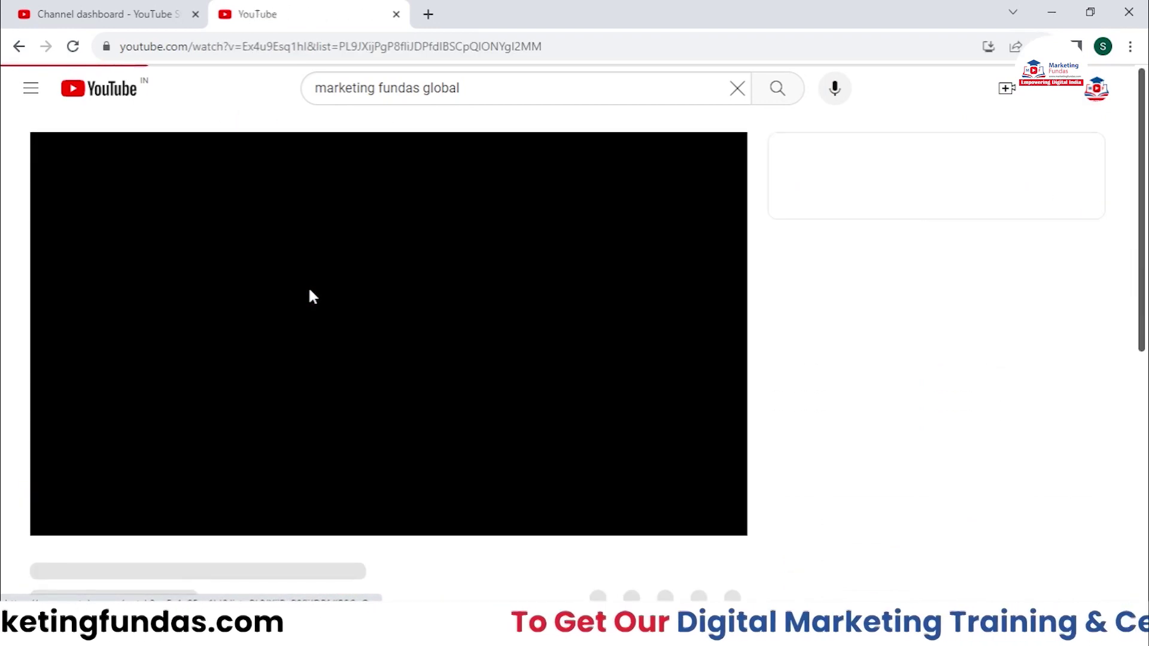
- Pause the playing video and look through the video titles in the course playlist
click(100, 516)
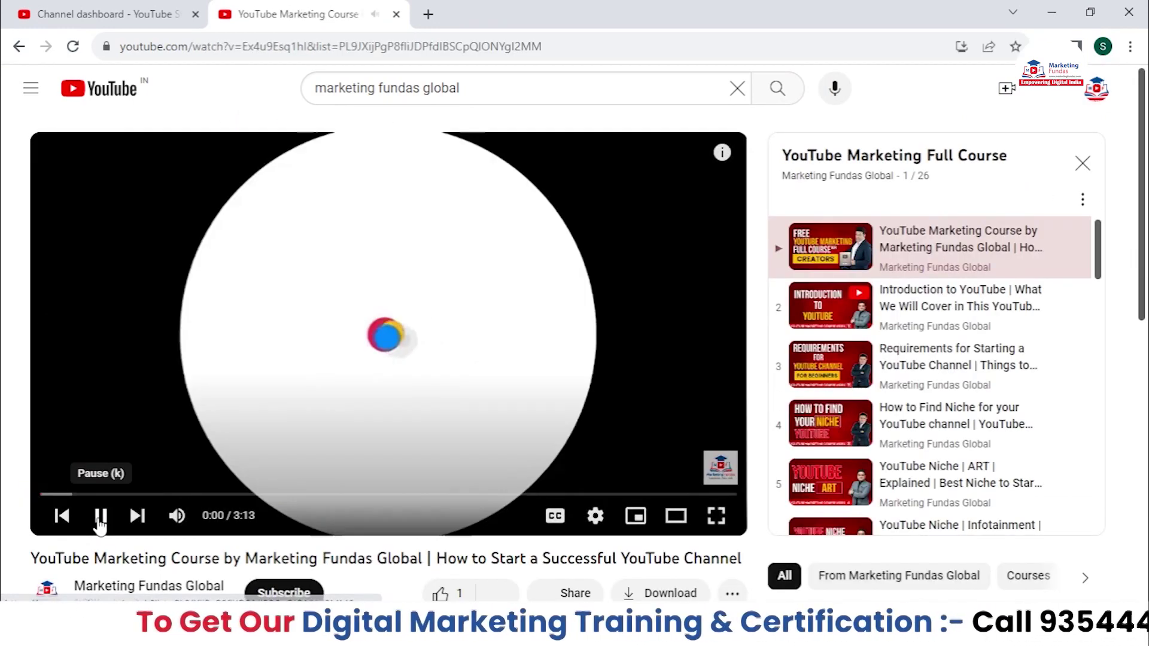
scroll(1062, 372, down, 12)
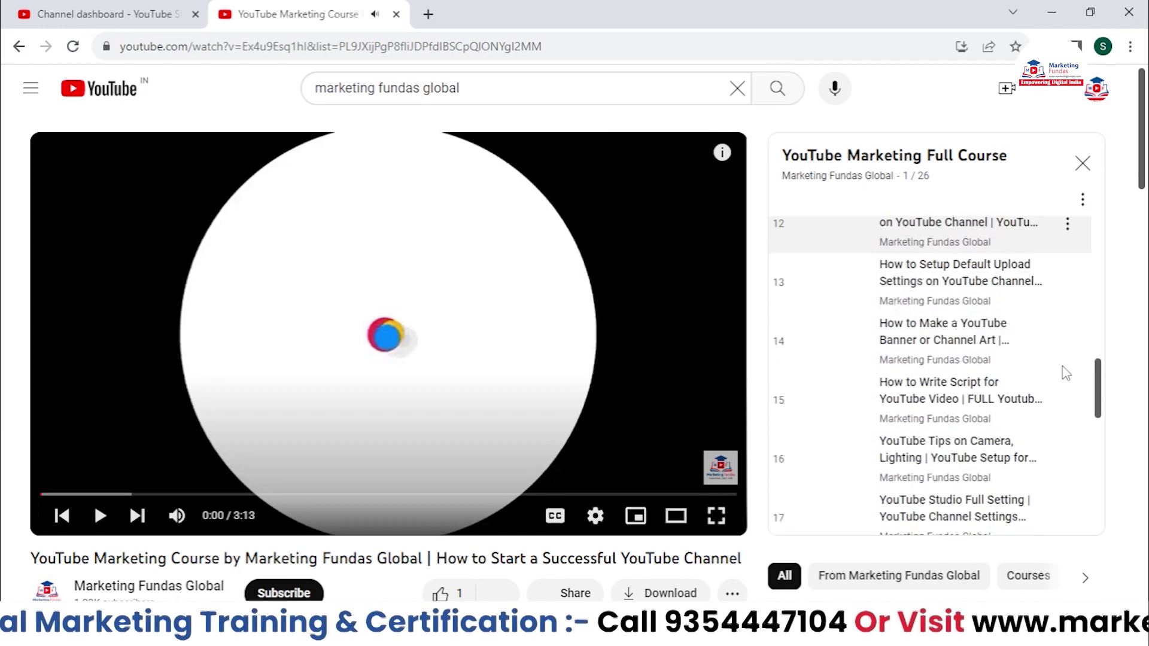
drag(1100, 419, 1100, 443)
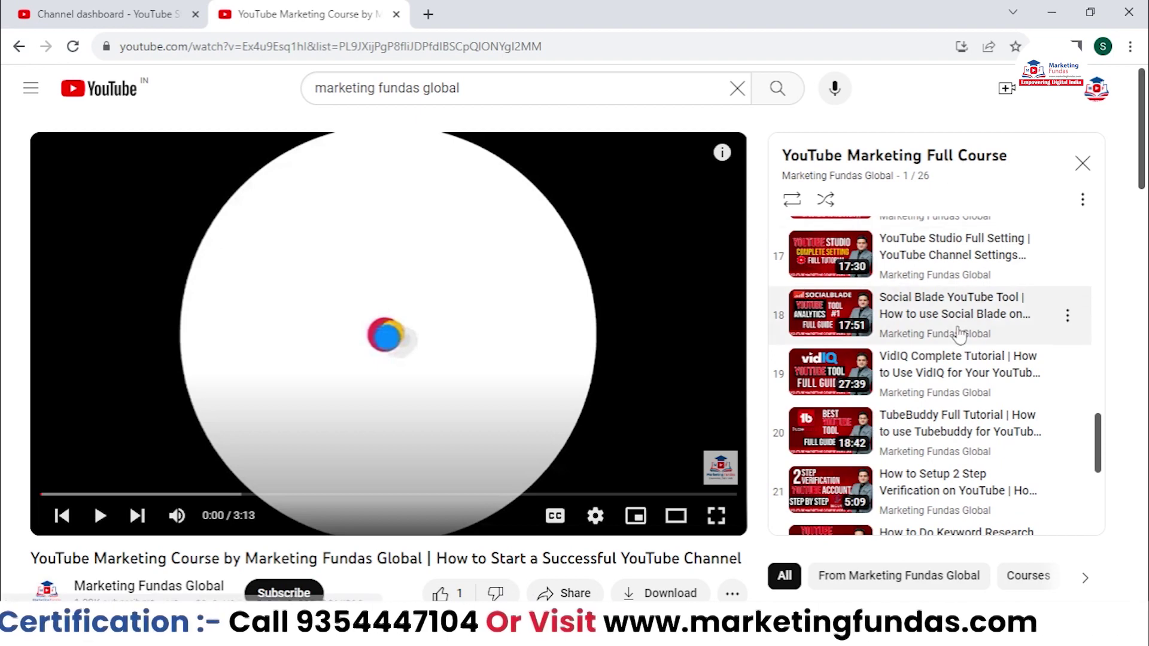
- Return to the YouTube home page and clear the search text
click(488, 83)
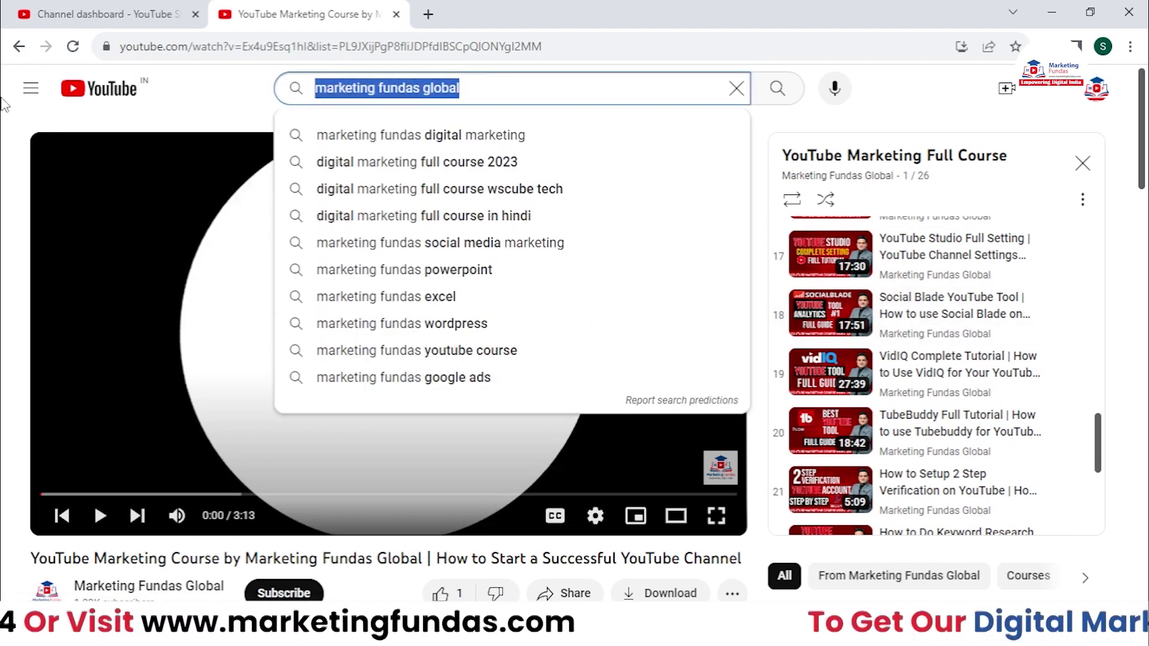
click(80, 84)
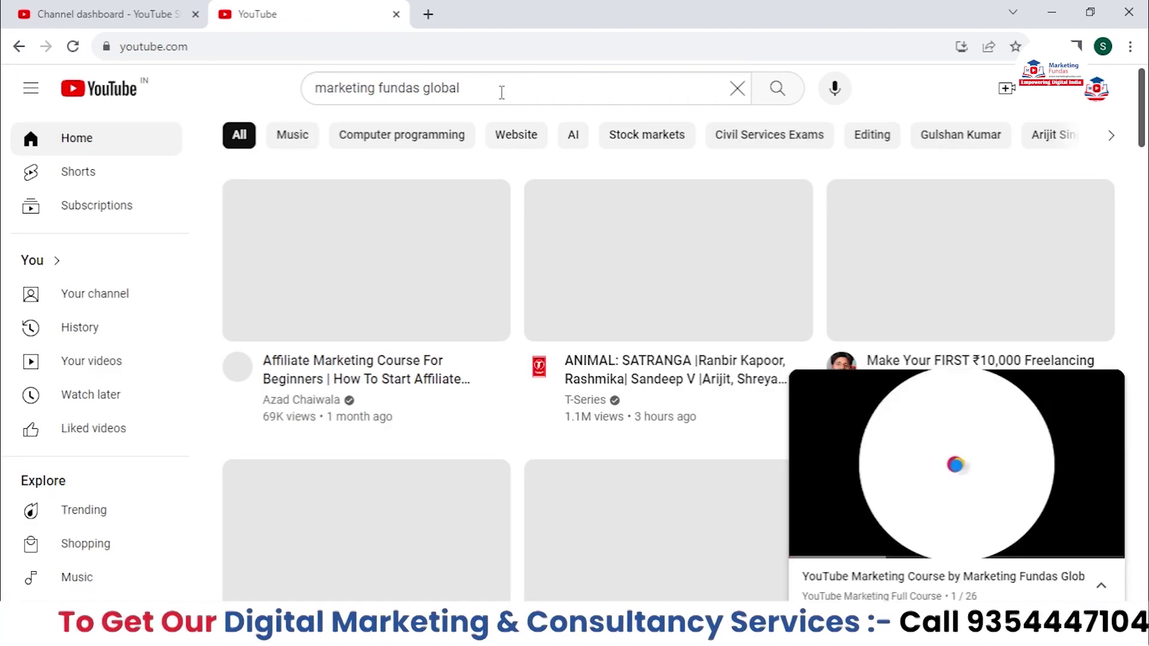
click(500, 94)
drag(499, 95, 298, 86)
key(BackSpace)
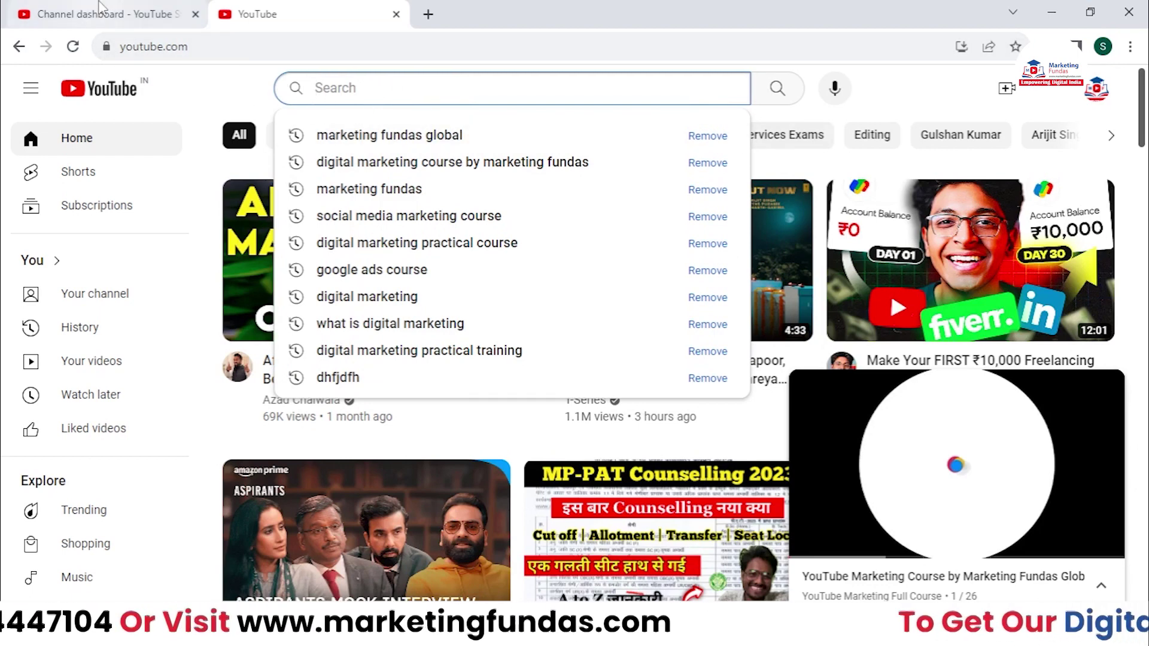
- Return to the video's title field in YouTube Studio, then check the imgpsh_fullsize_anim (64) thumbnail image on the desktop and switch back to the browser
click(100, 7)
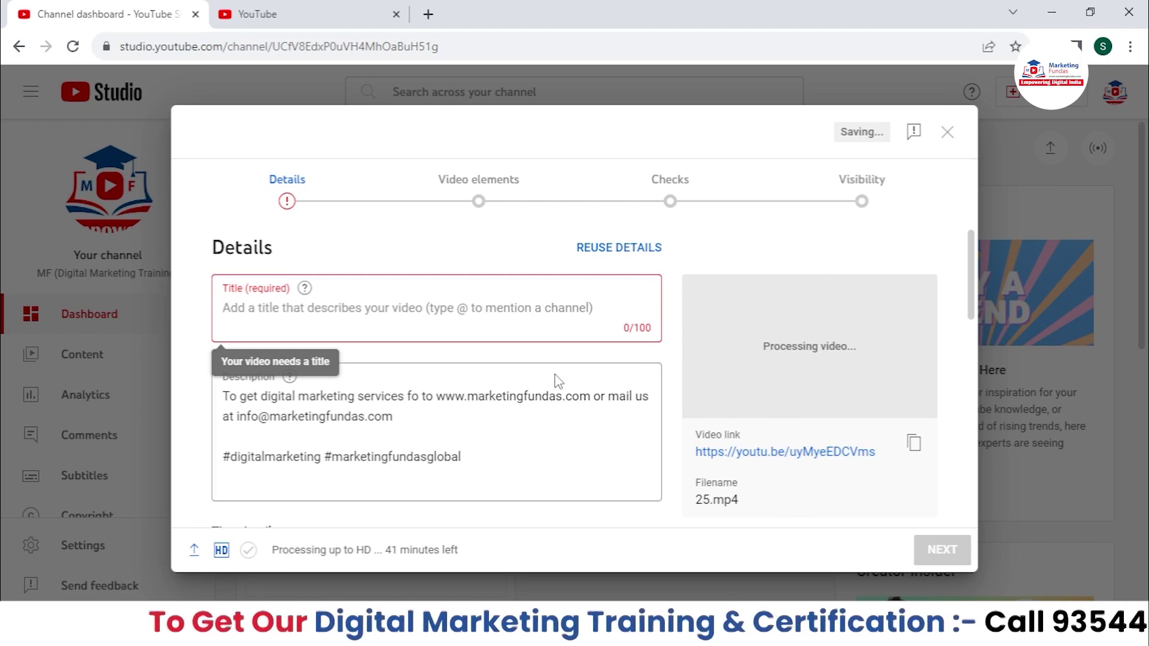
click(441, 300)
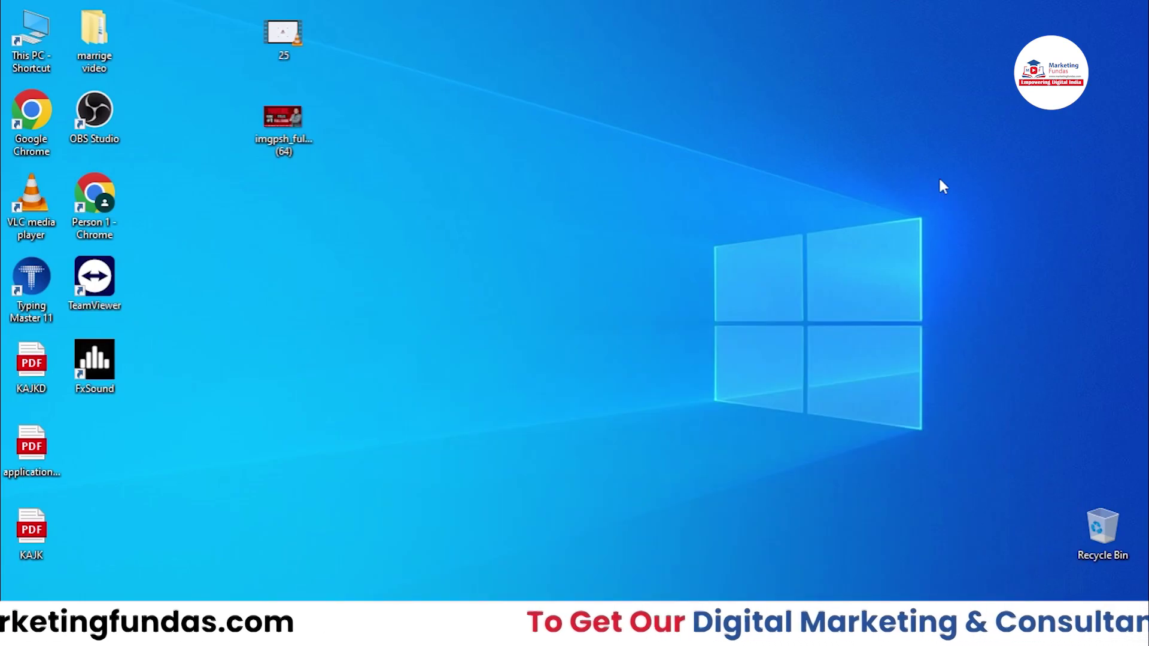
drag(406, 177, 271, 106)
double_click(271, 108)
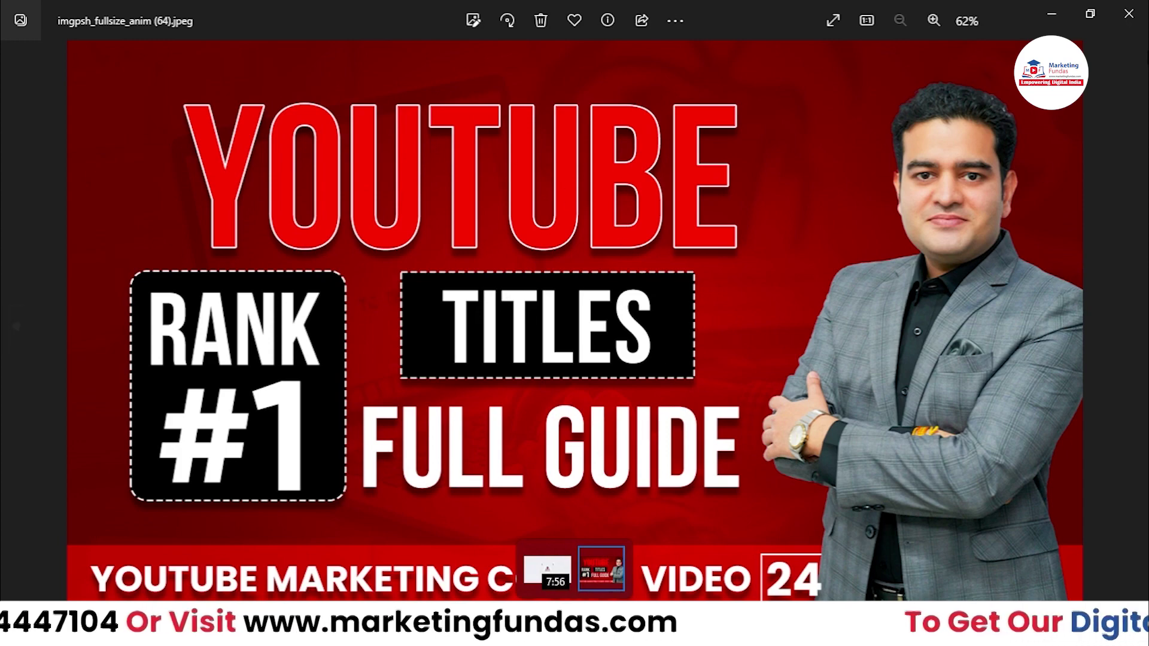
click(1129, 14)
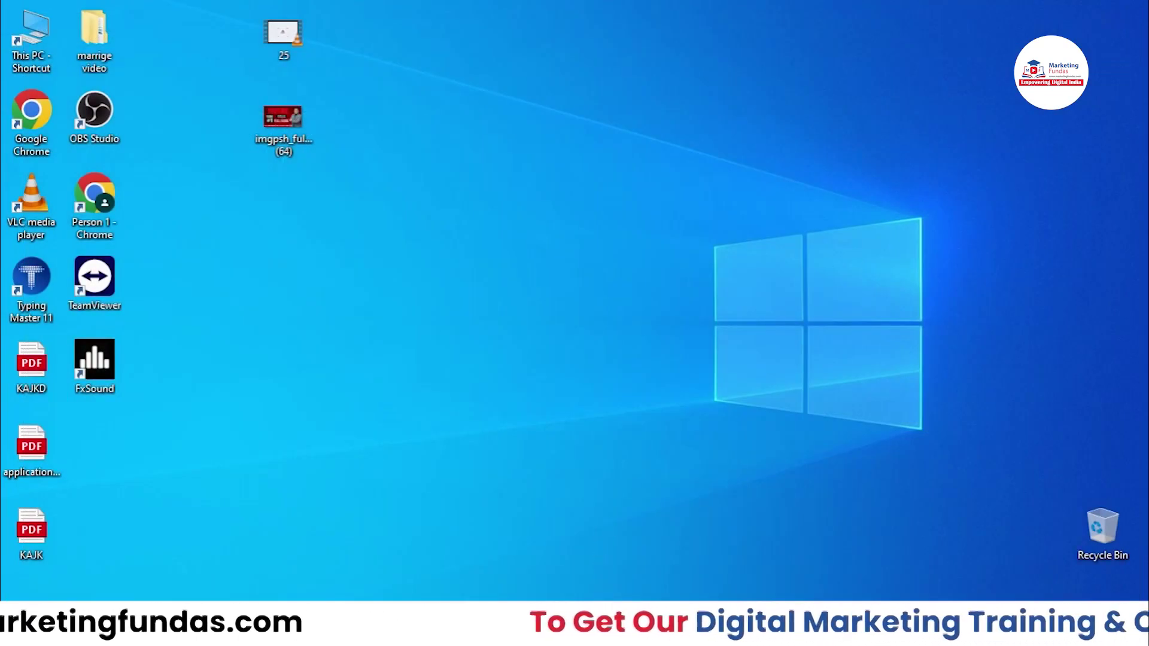
click(668, 633)
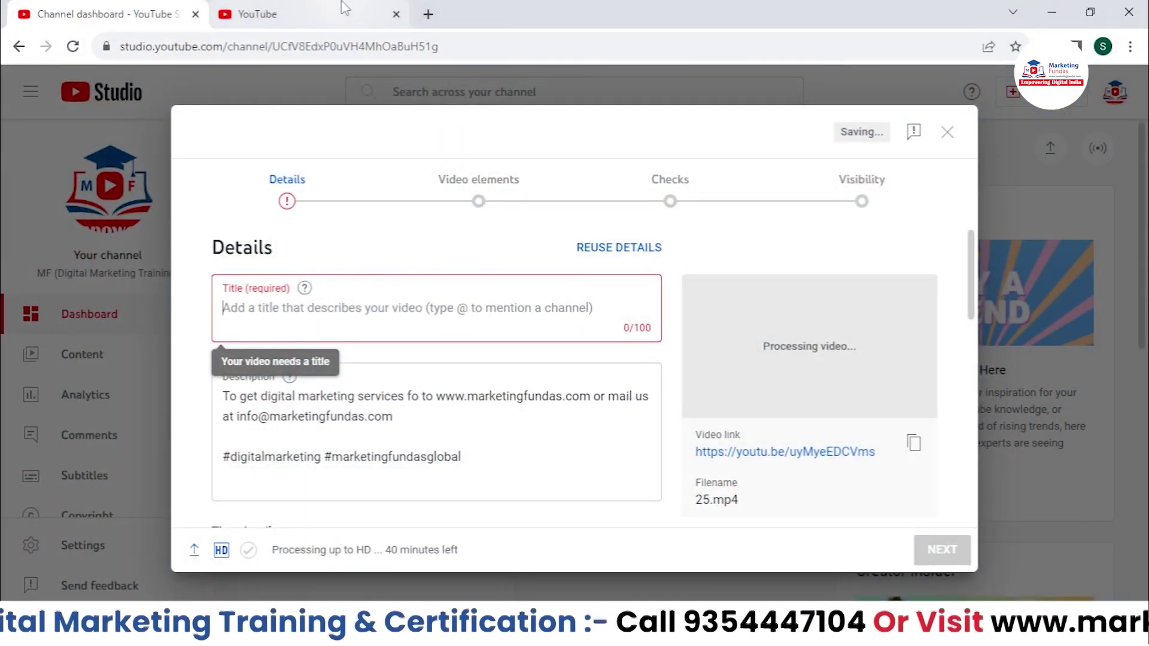
- Search YouTube for "how to write youtube video title" using the matching suggestion
click(344, 9)
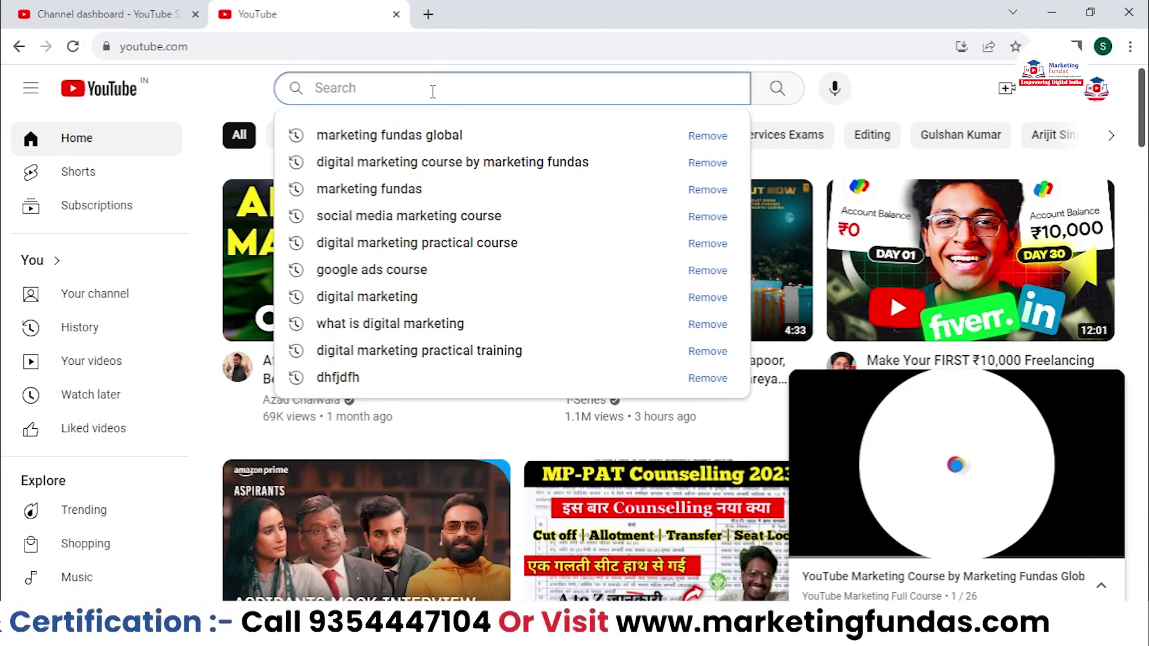
text(how to)
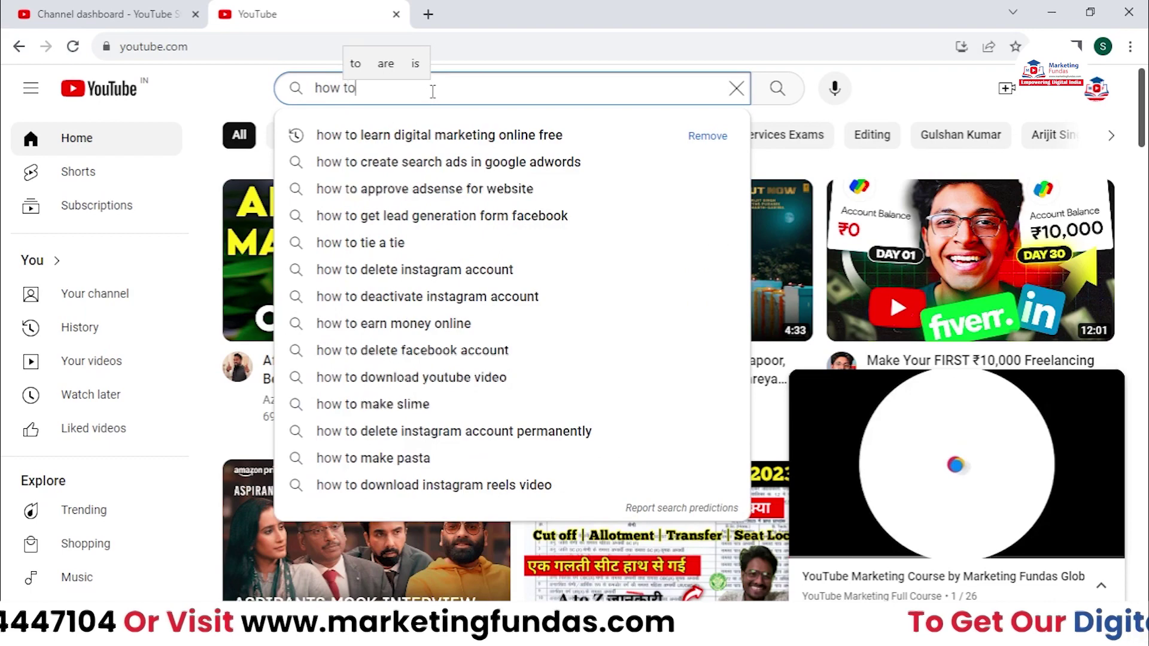
text( write )
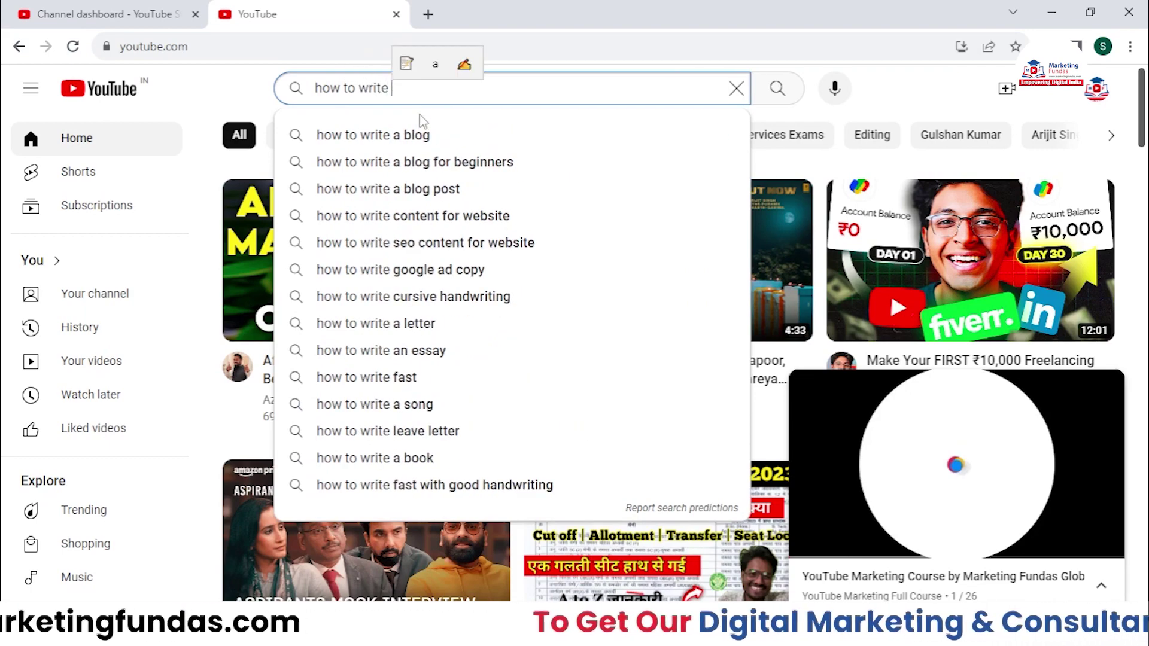
text(yotube)
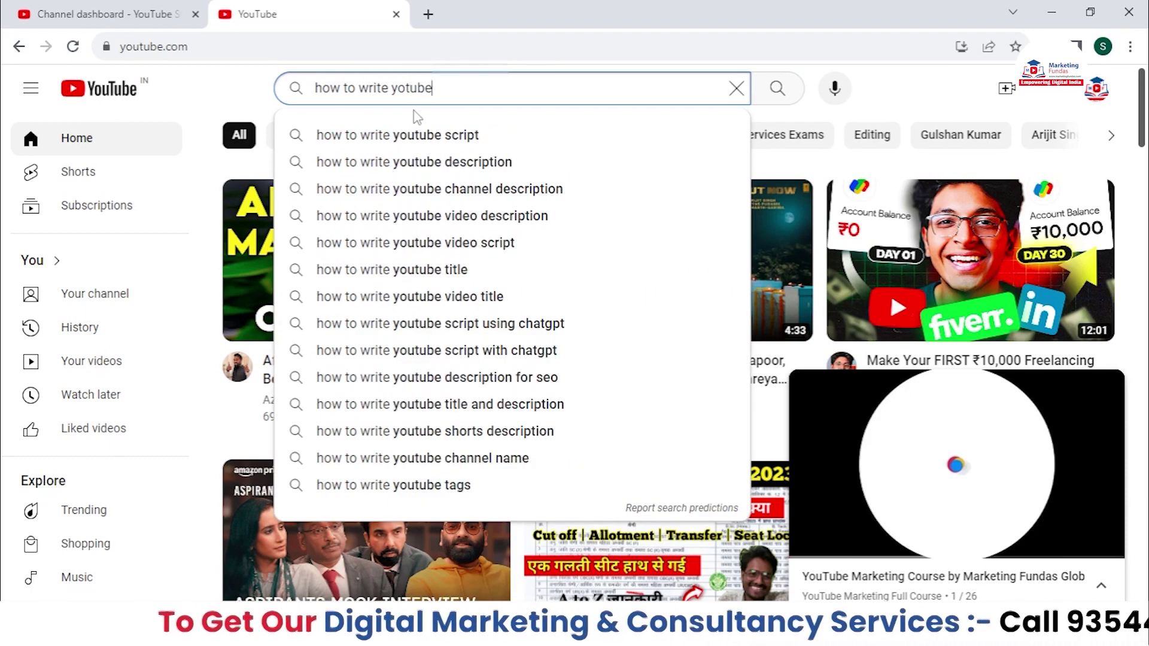
text( video t)
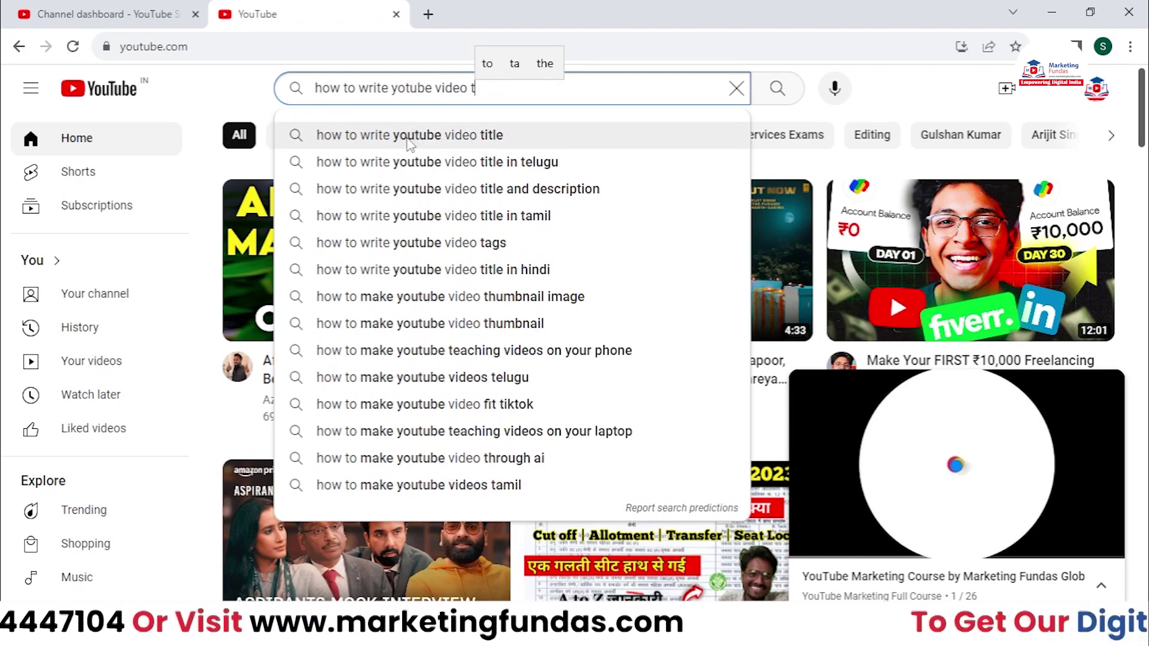
click(526, 143)
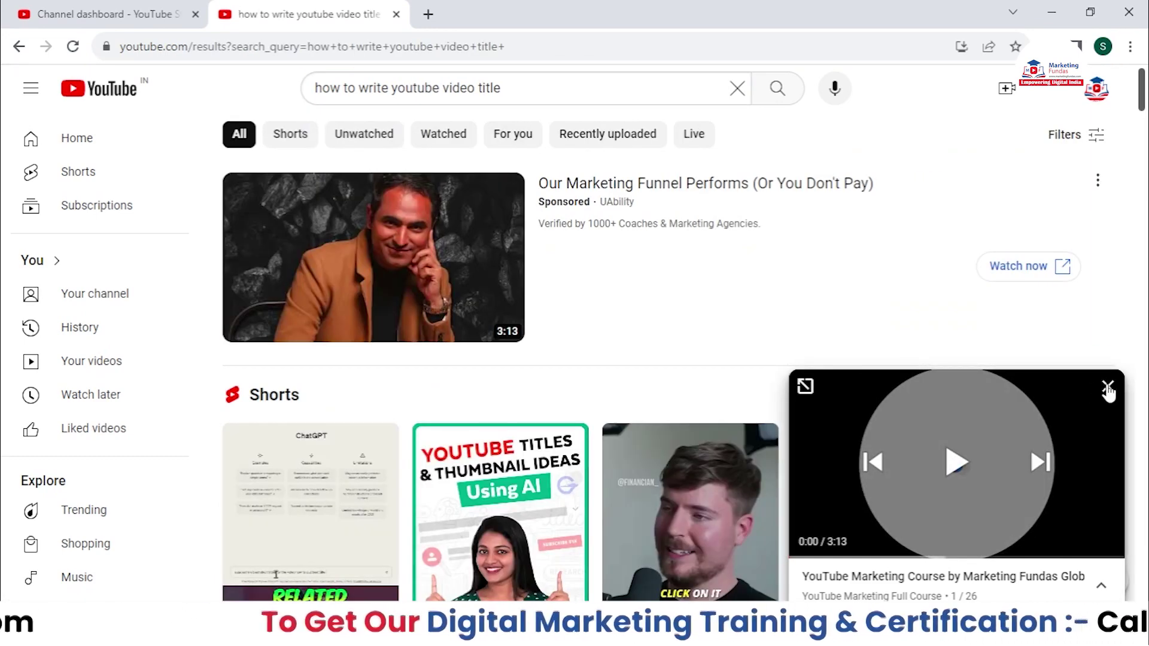
- Close the miniplayer and examine the video titles in the search results for a suitable example
click(1108, 389)
drag(1143, 102, 1078, 162)
mouse_move(446, 225)
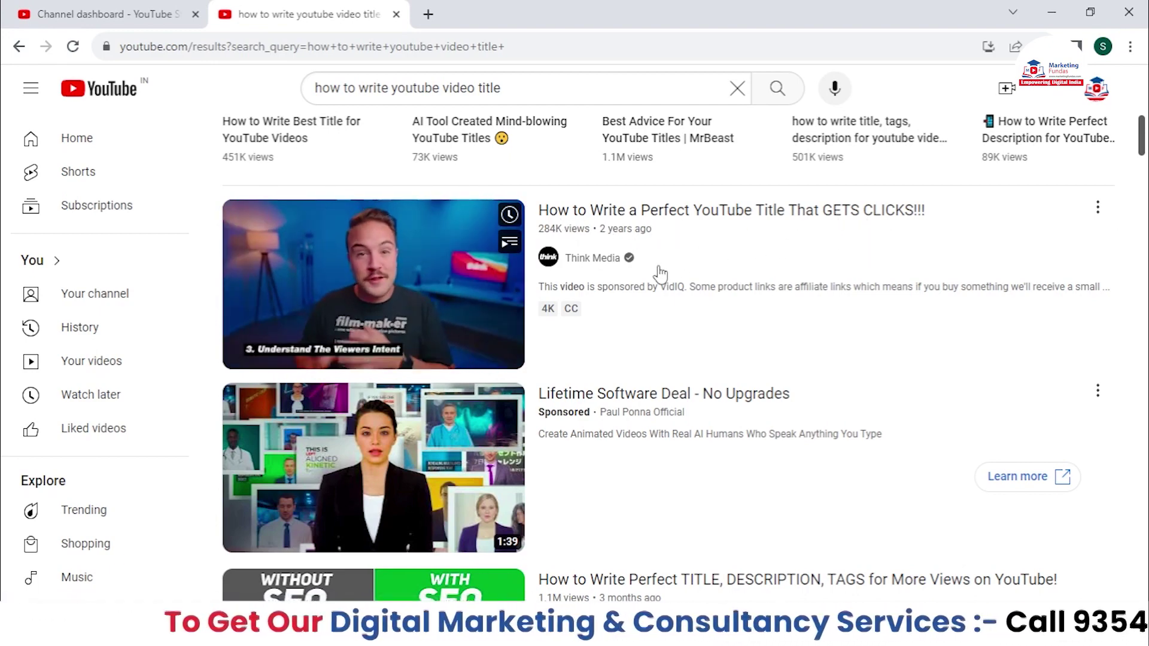
scroll(647, 287, down, 1)
scroll(566, 240, up, 1)
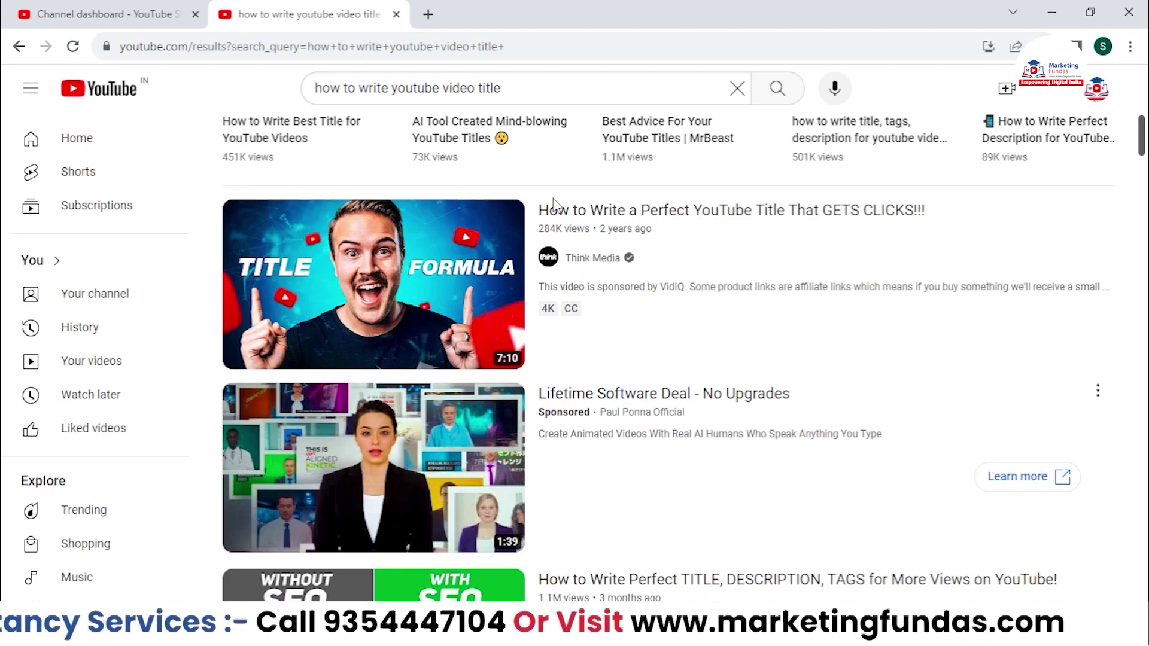
scroll(554, 204, down, 5)
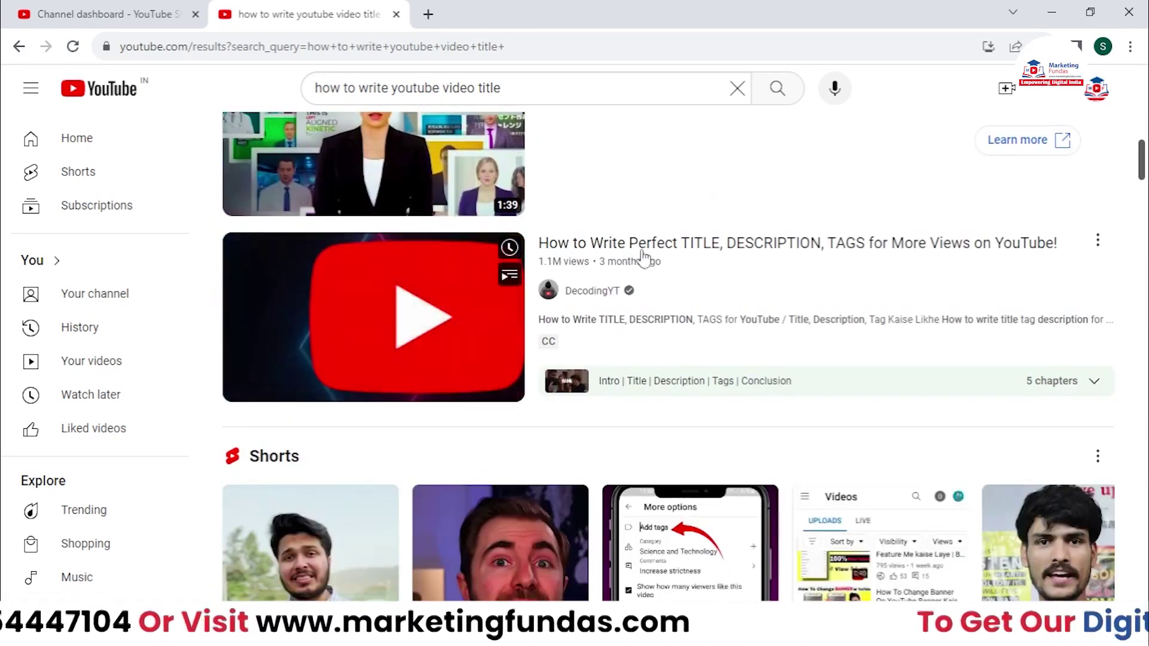
scroll(828, 261, down, 10)
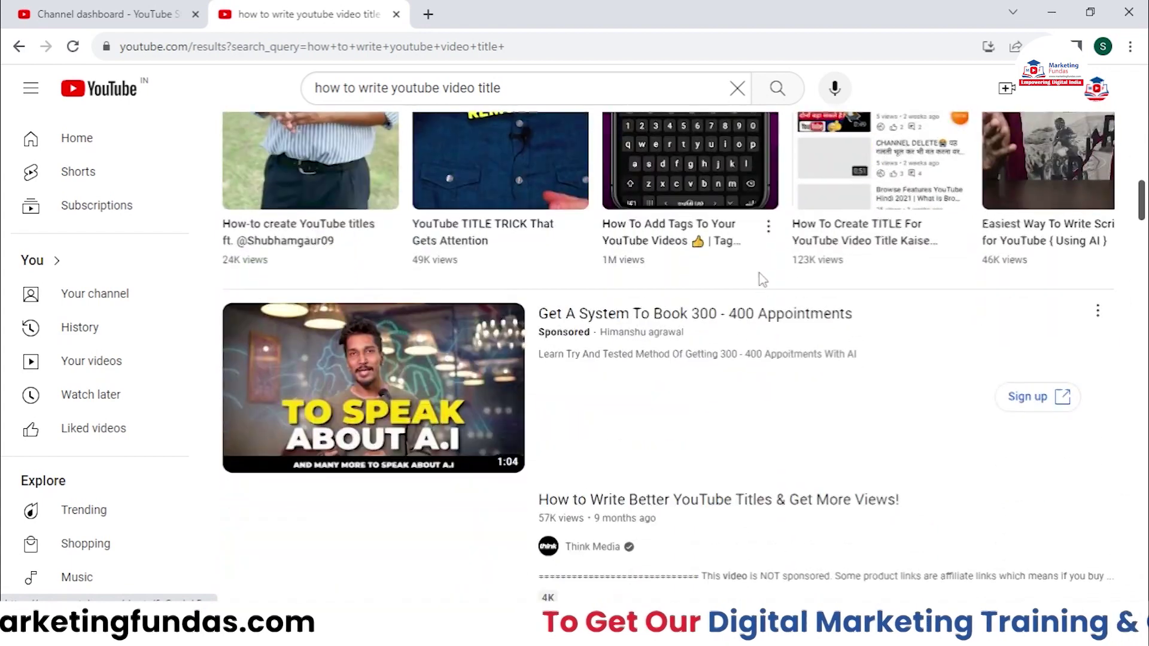
scroll(565, 340, down, 3)
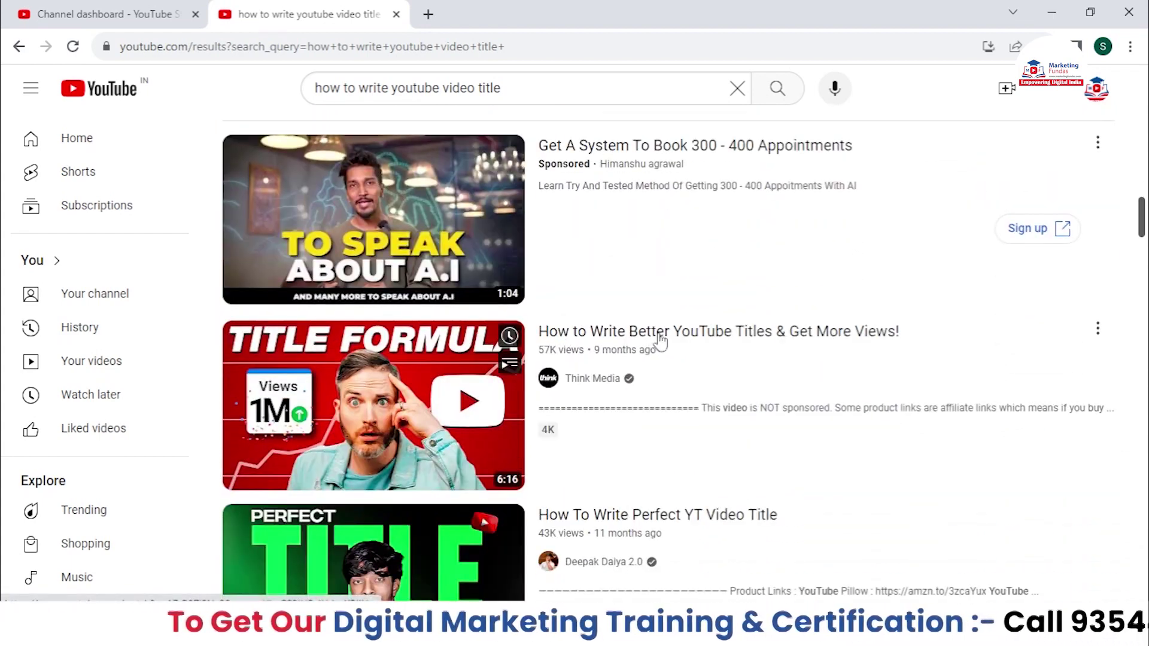
scroll(782, 347, down, 4)
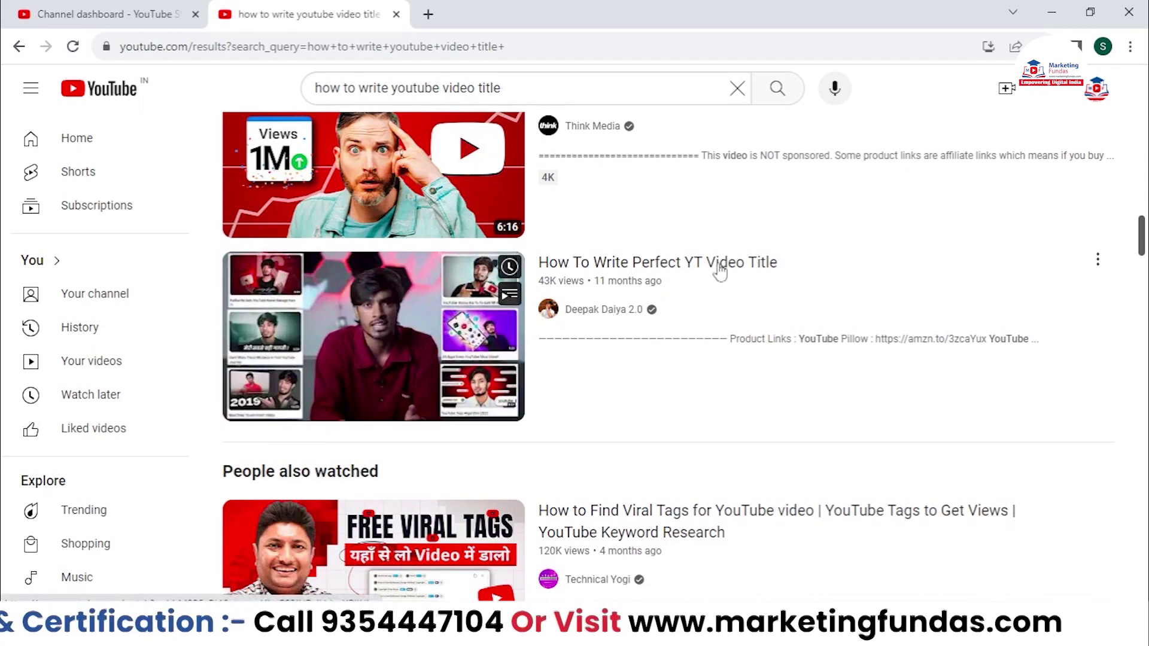
scroll(609, 281, down, 4)
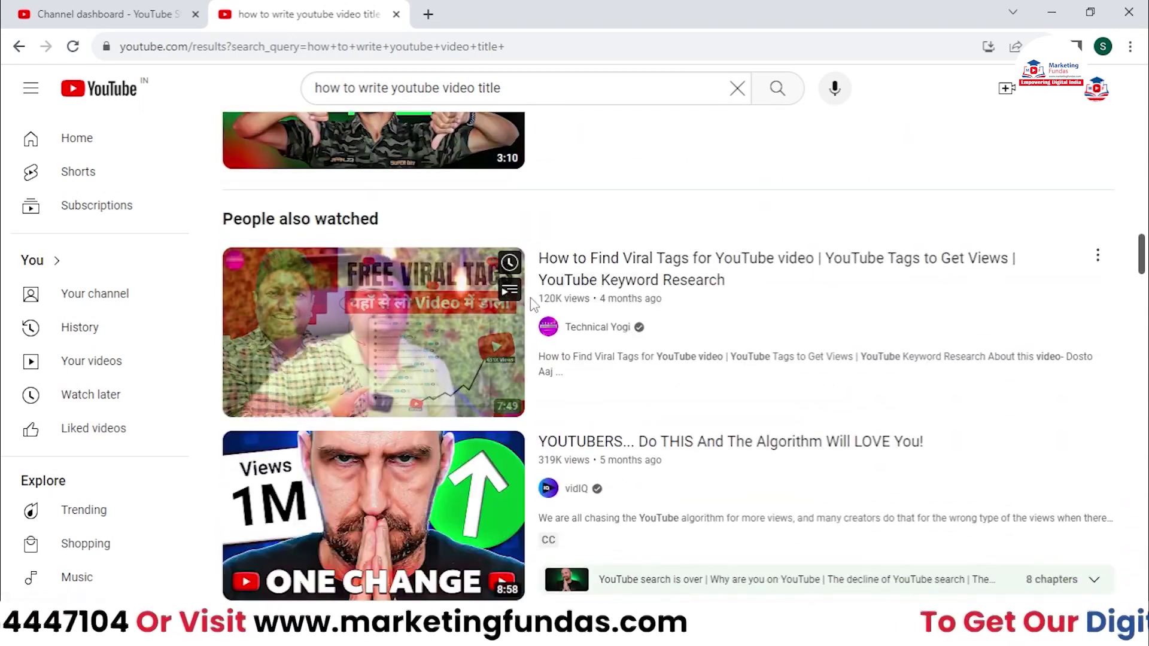
scroll(534, 304, up, 4)
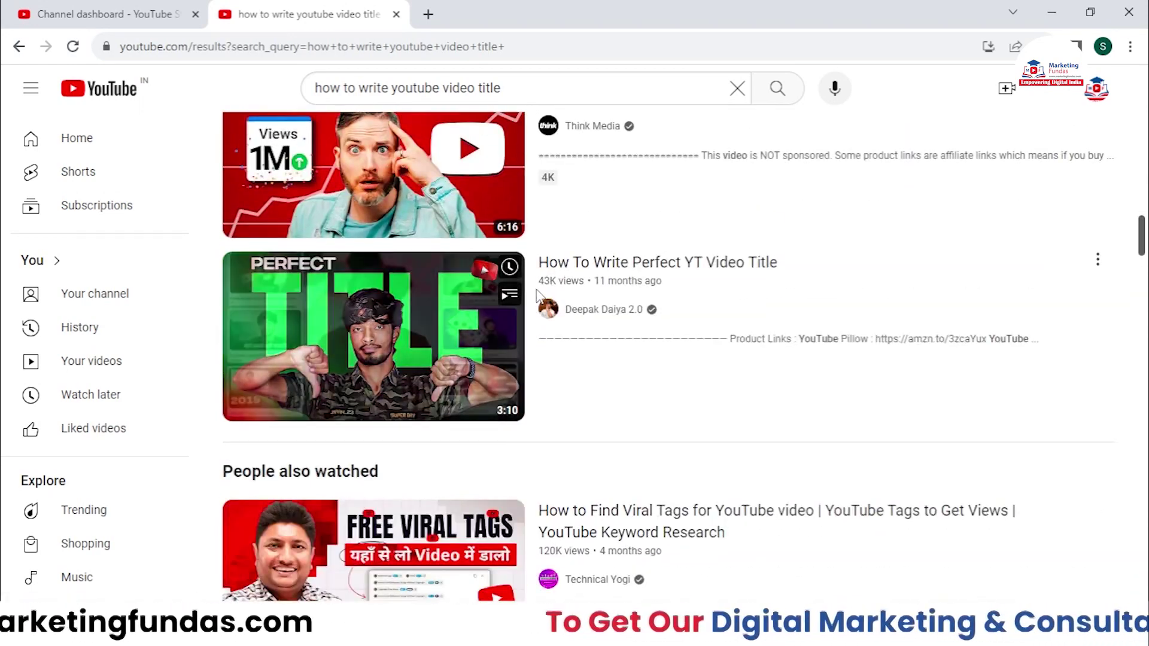
scroll(538, 300, up, 4)
scroll(540, 296, up, 1)
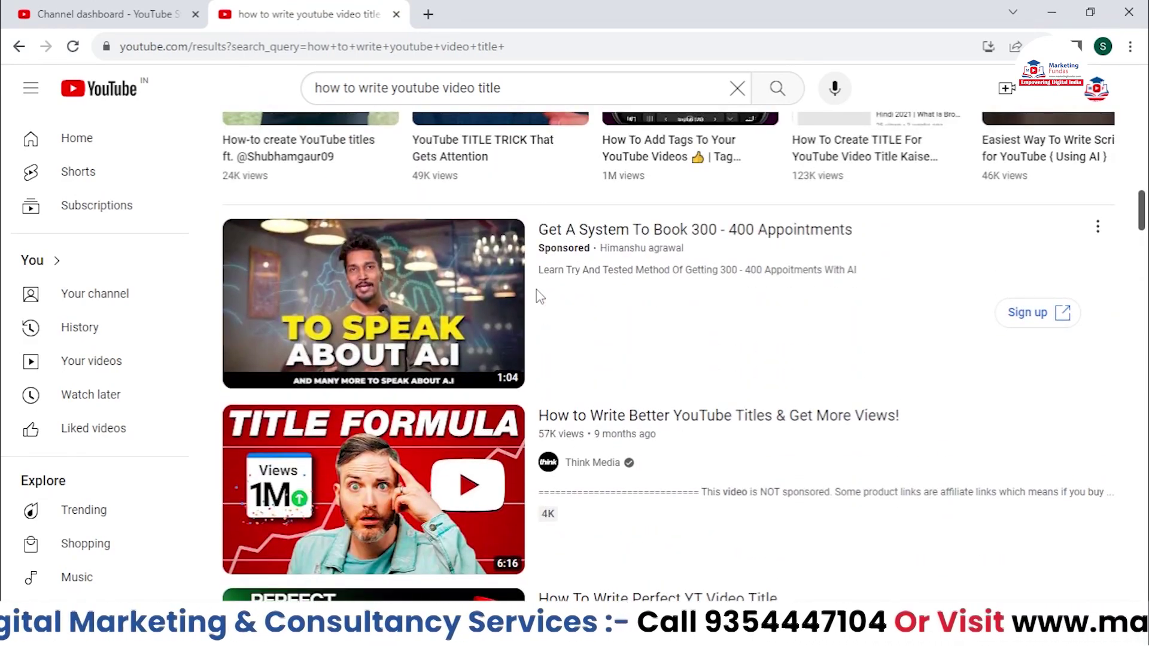
scroll(541, 296, down, 8)
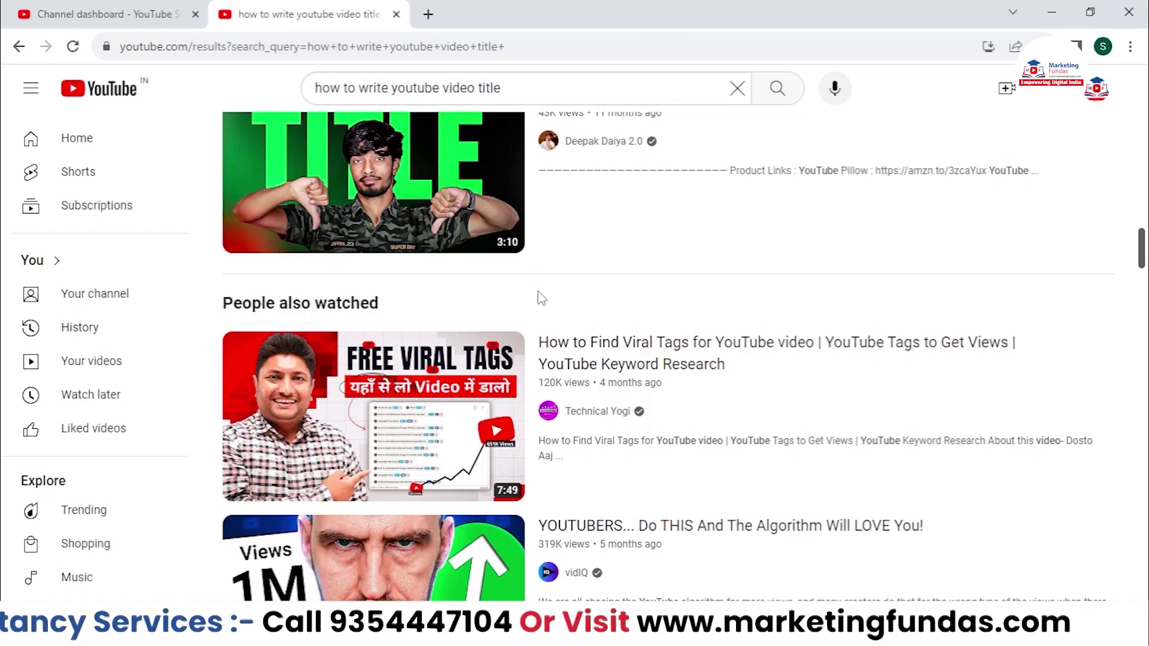
scroll(536, 312, up, 2)
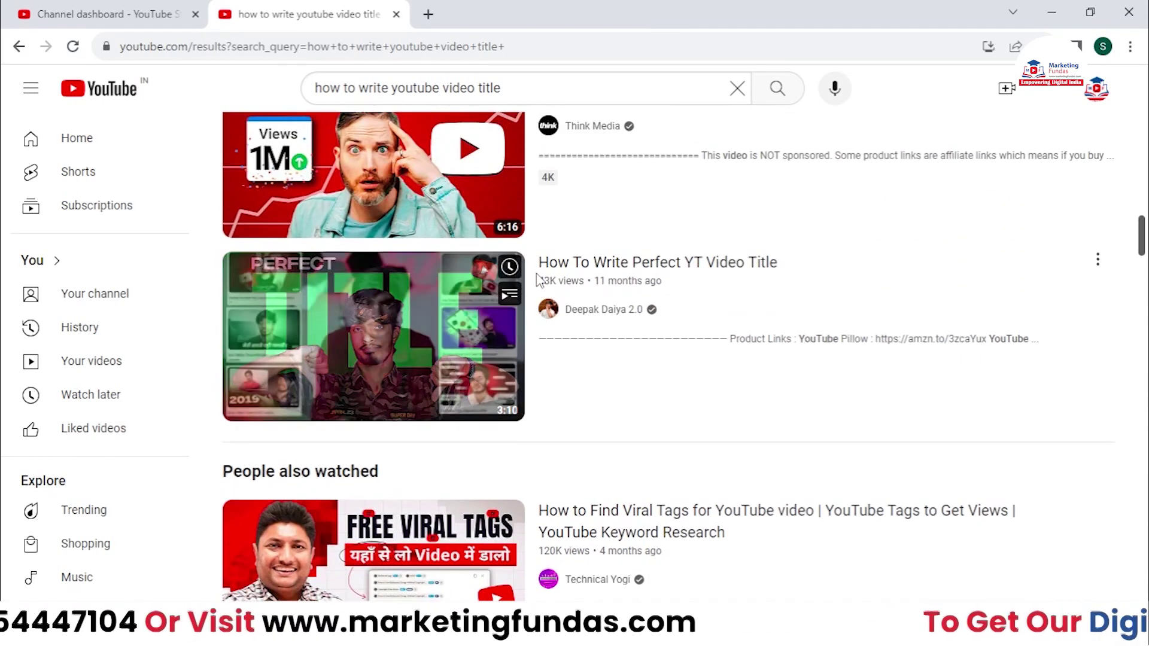
scroll(536, 312, up, 1)
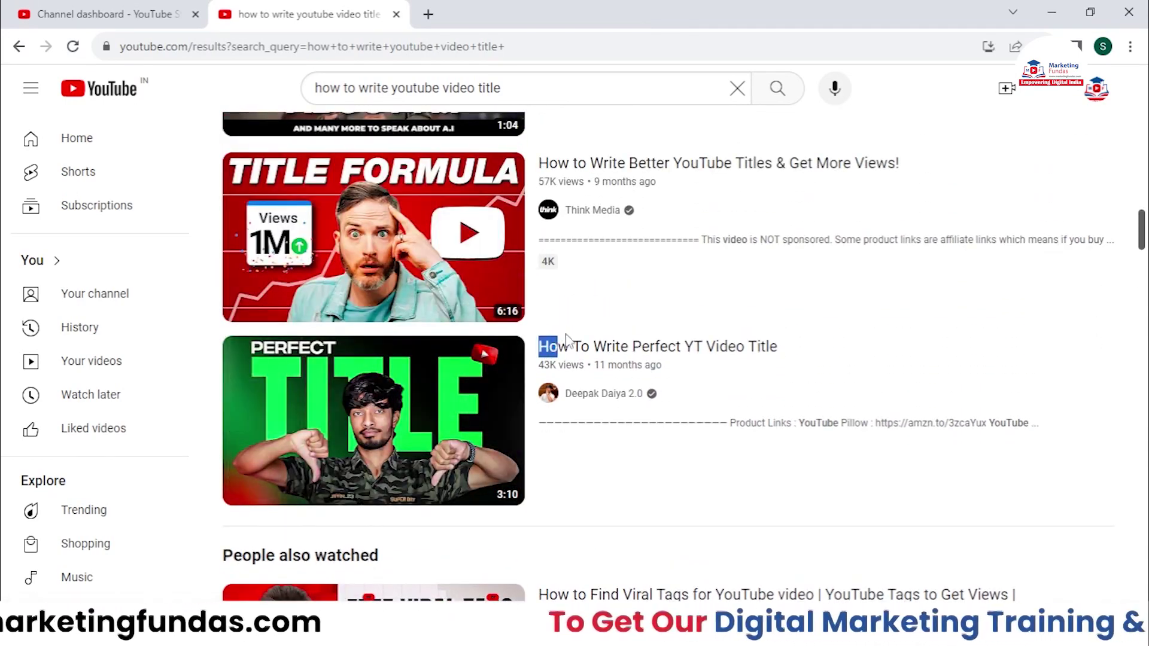
- Copy the search result title "How To Write Perfect YT Video Title" and paste it as the uploaded video's title in YouTube Studio
drag(562, 339, 715, 339)
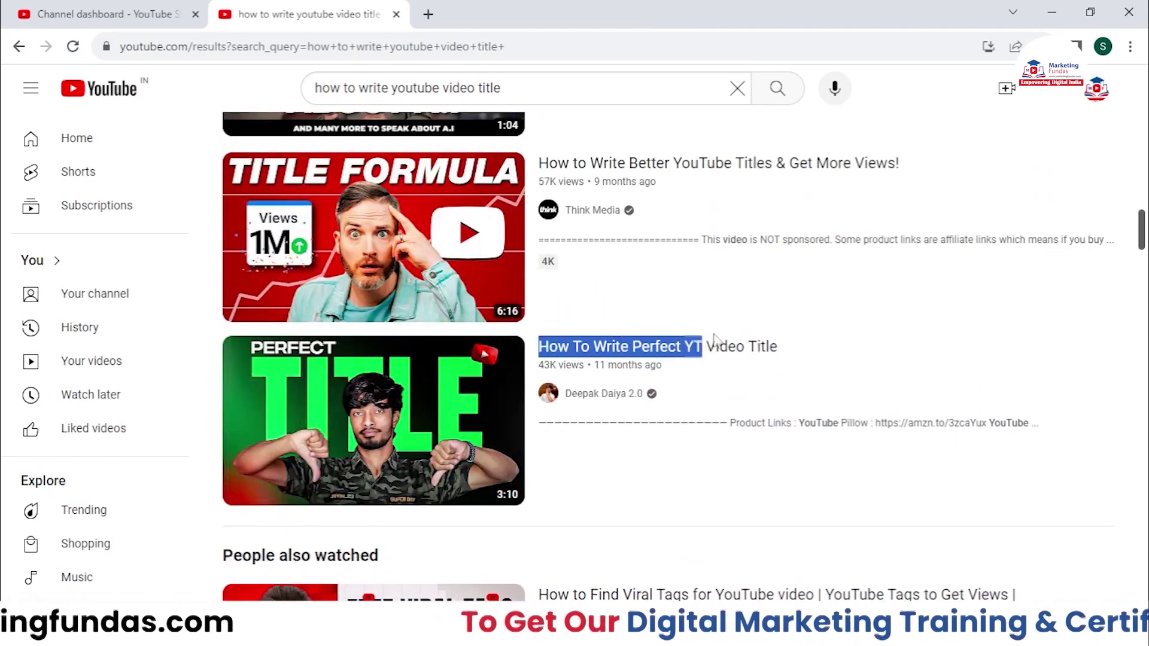
right_click(777, 342)
click(809, 478)
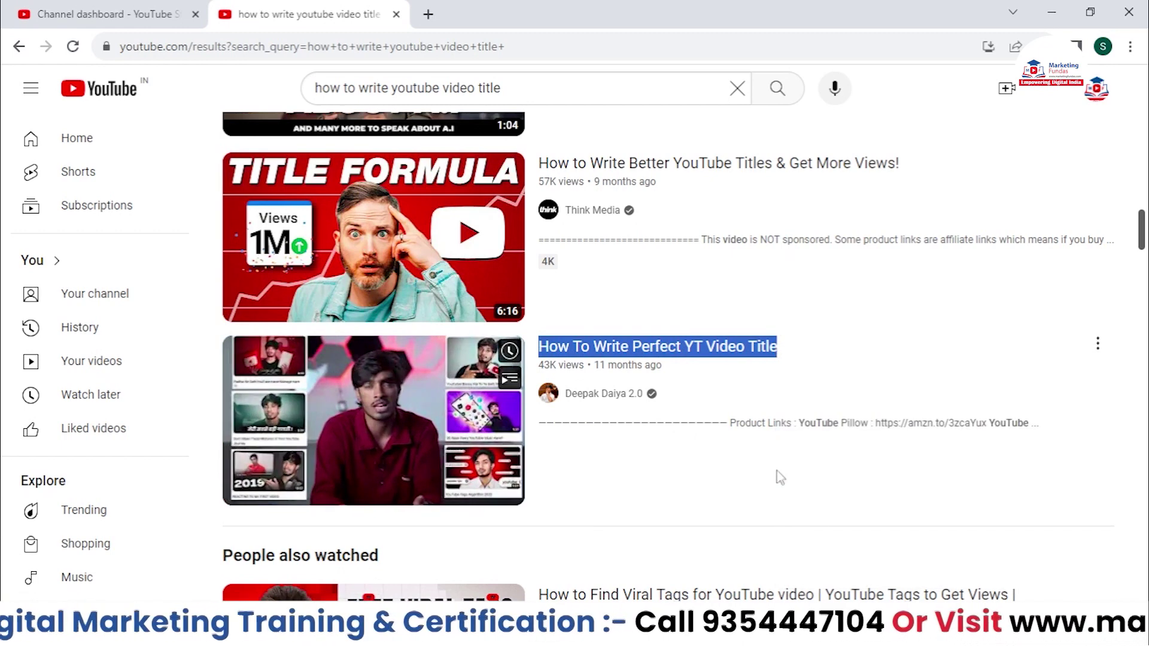
click(102, 14)
right_click(361, 318)
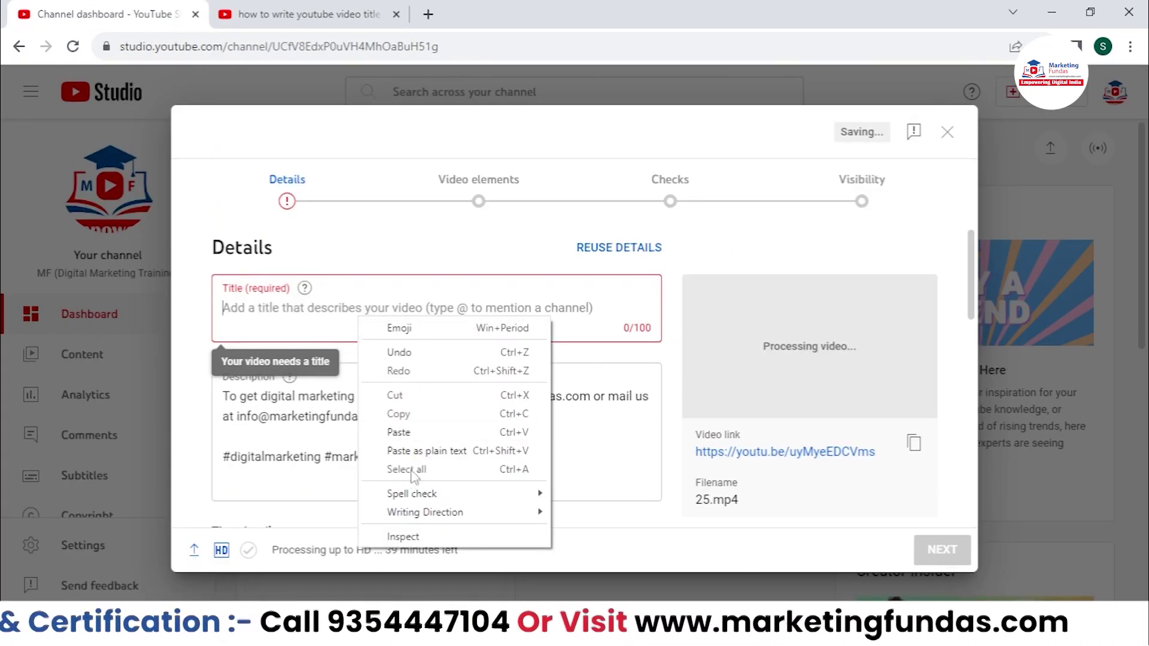
click(399, 432)
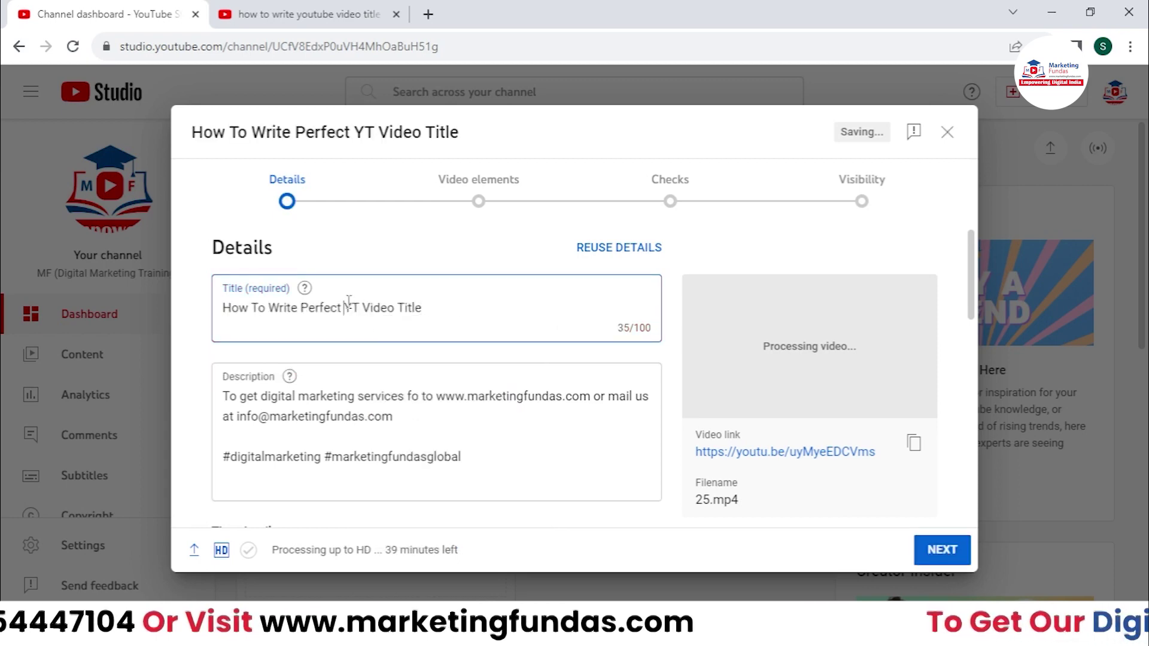
- Replace "YT" with "YouTube" in the video title so it reads "How To Write Perfect YouTube Video Title"
key(BackSpace)
text(Youtub)
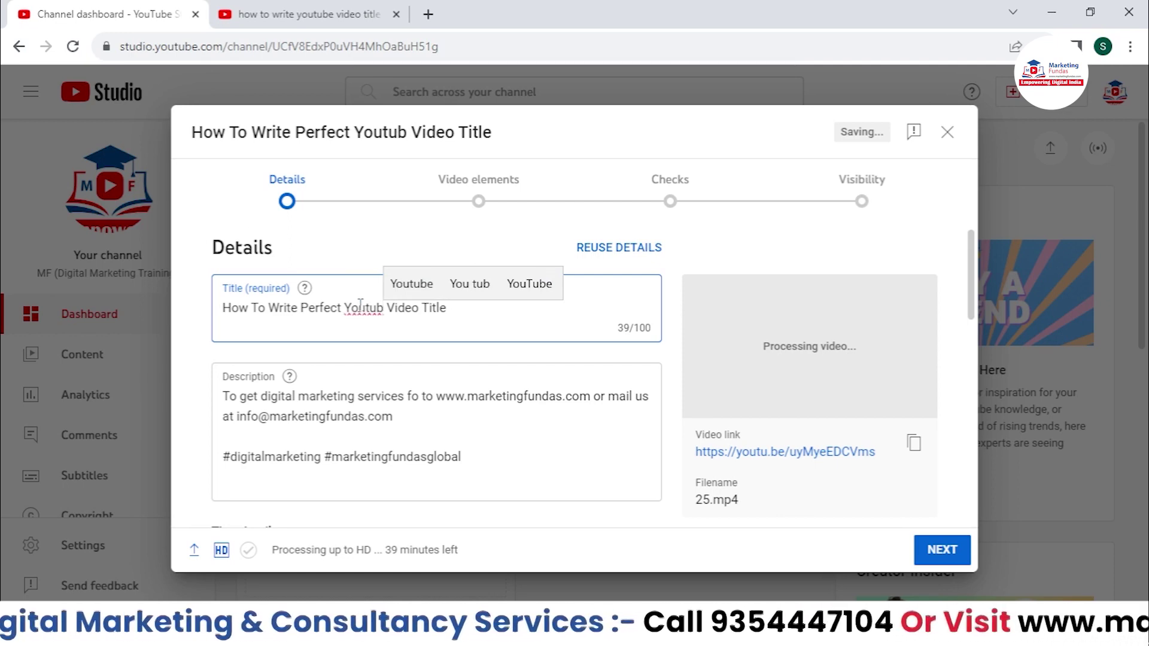
text(e)
click(401, 292)
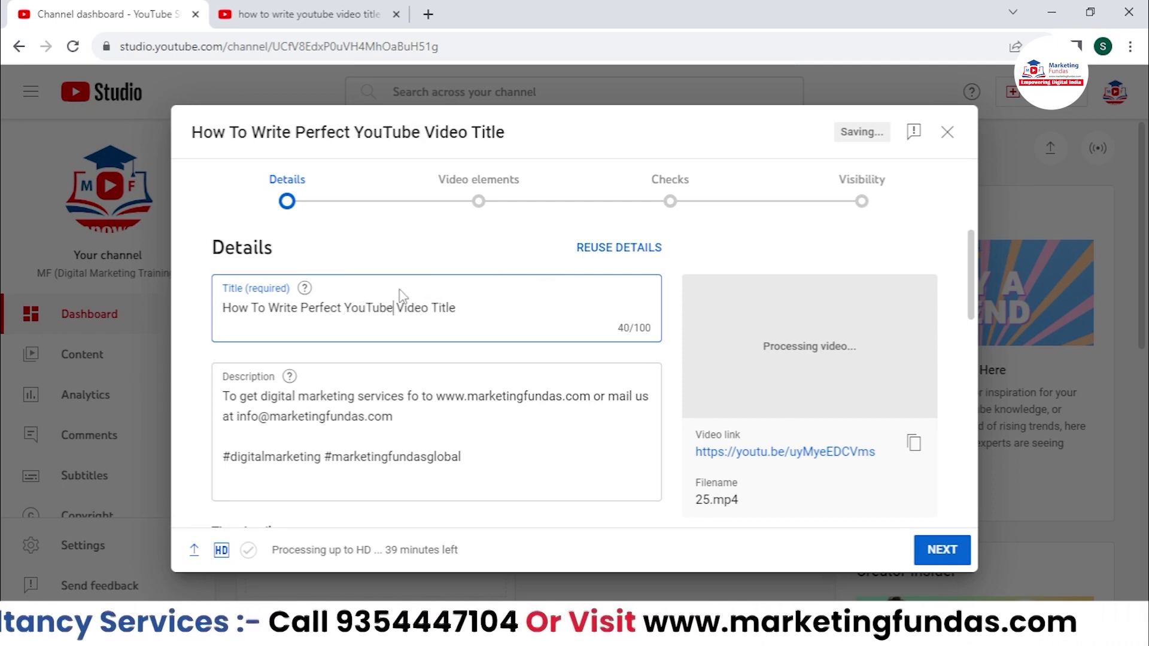
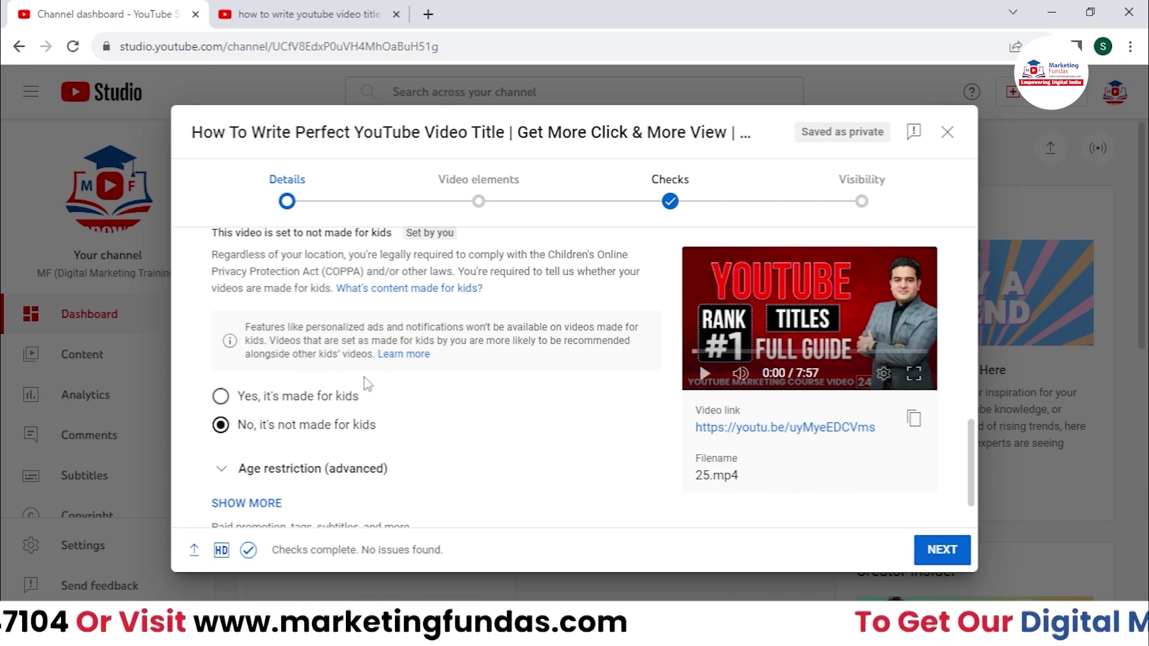
- Try the made-for-kids audience option, highlight the COPPA and personalized ads notes, and set the audience back to "No, it's not made for kids"
click(223, 399)
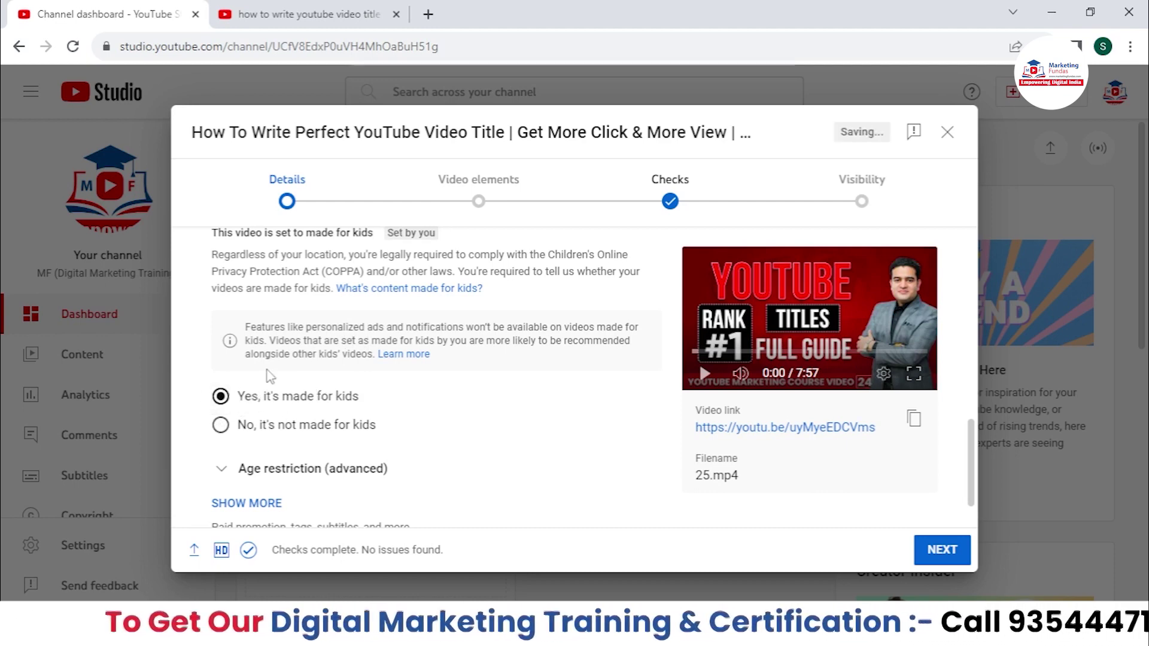
drag(326, 277, 357, 277)
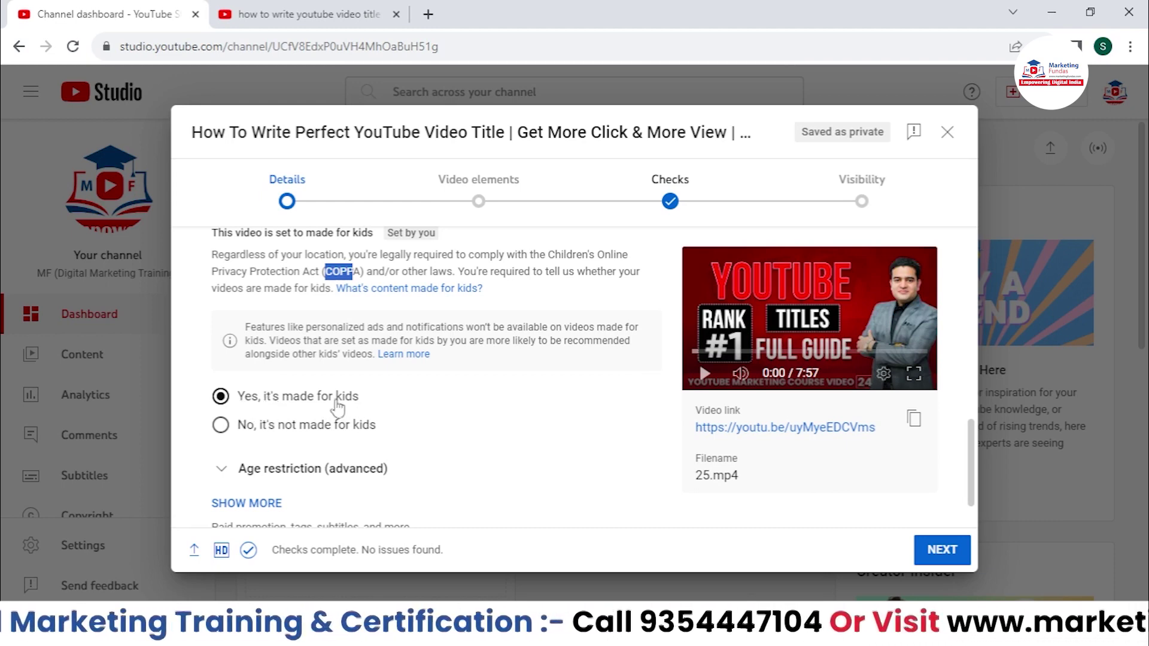
drag(370, 328, 366, 355)
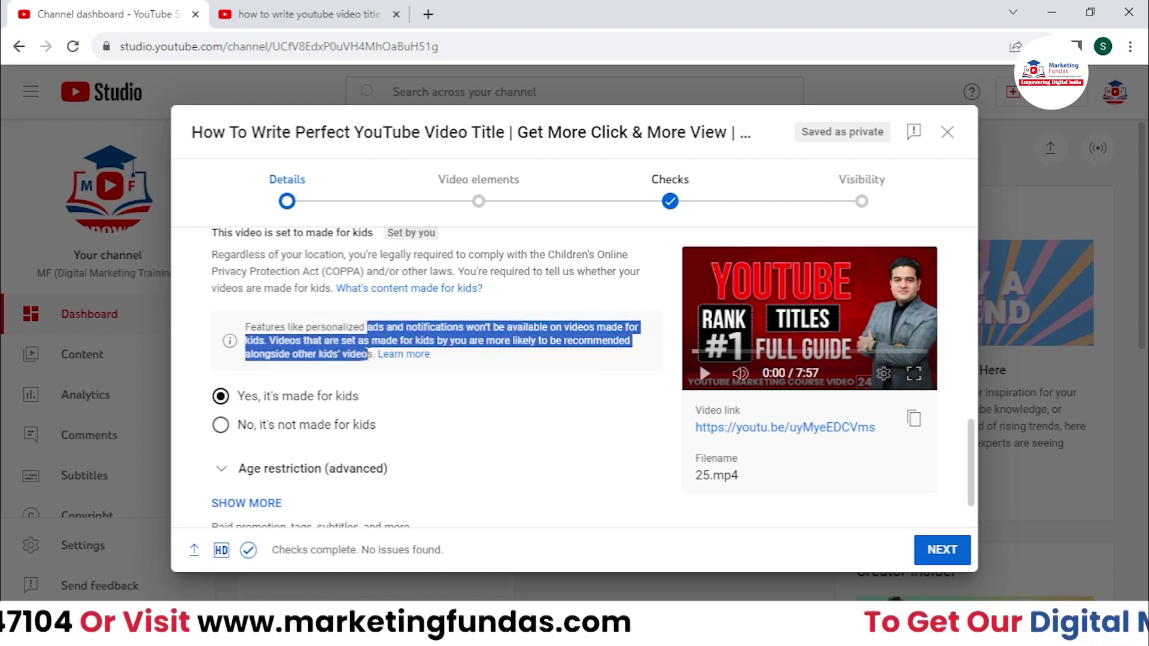
click(220, 426)
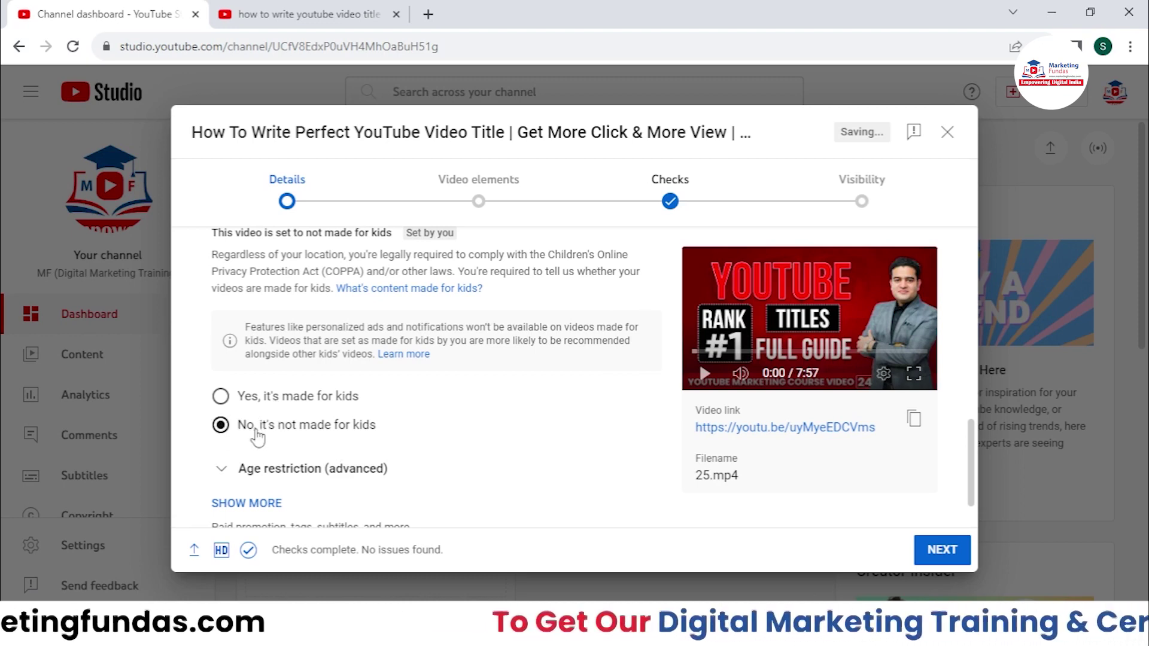
scroll(288, 428, up, 2)
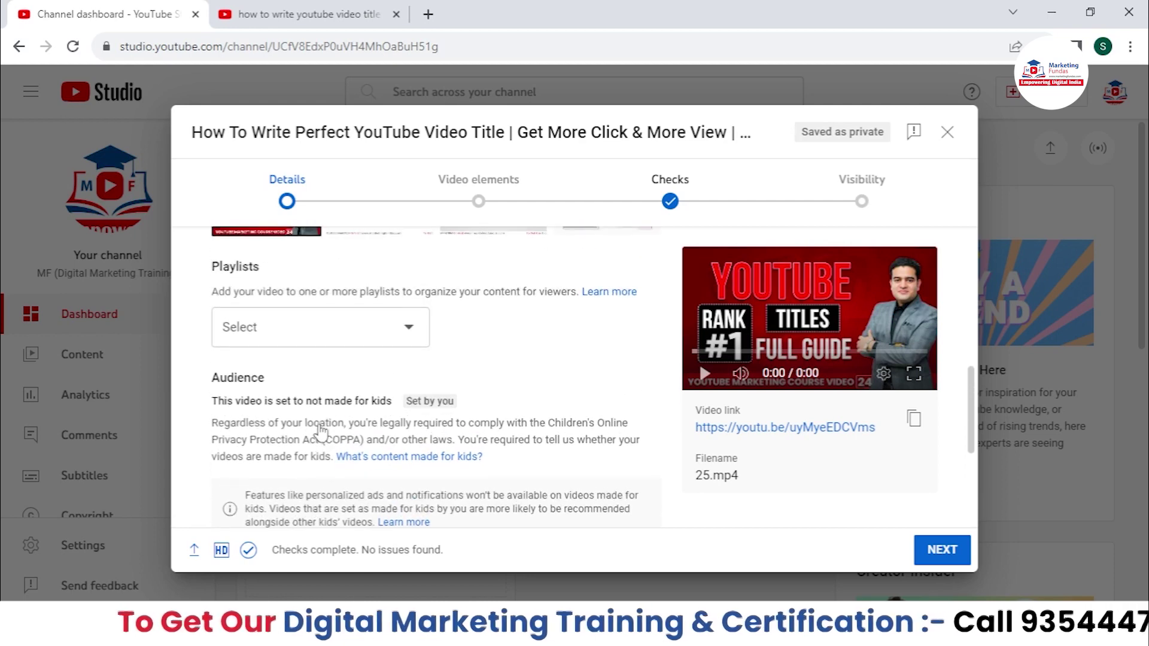
- Highlight the not-made-for-kids choice and both age restriction options for the video, and collapse the age restriction section
scroll(320, 425, down, 3)
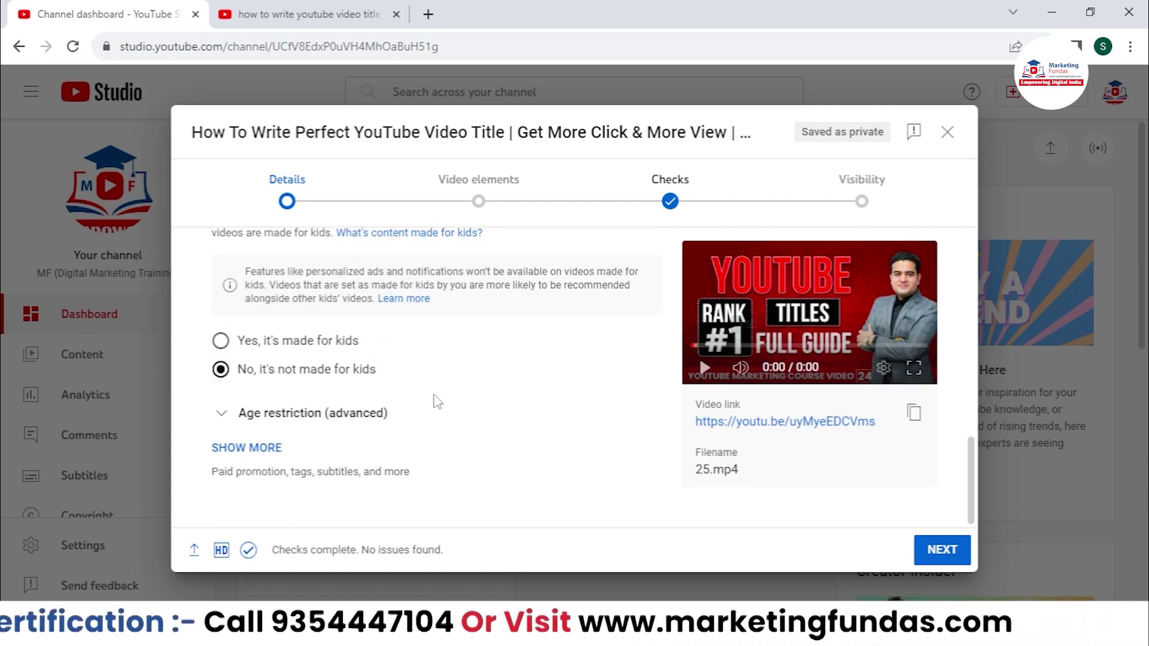
drag(237, 373, 392, 383)
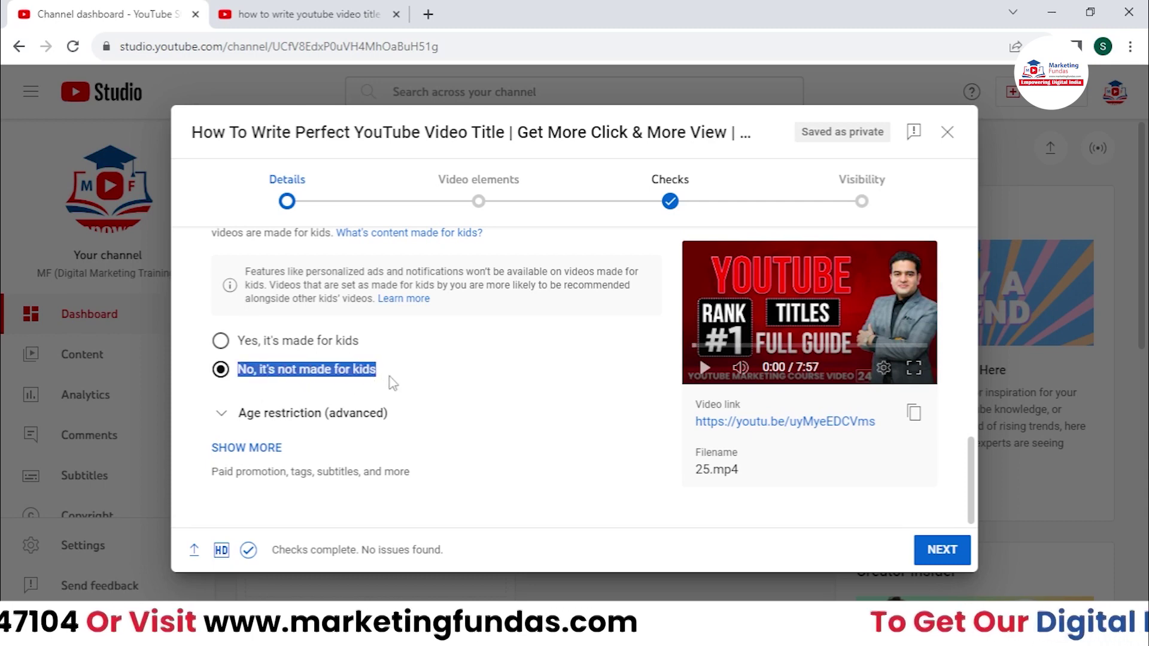
click(236, 414)
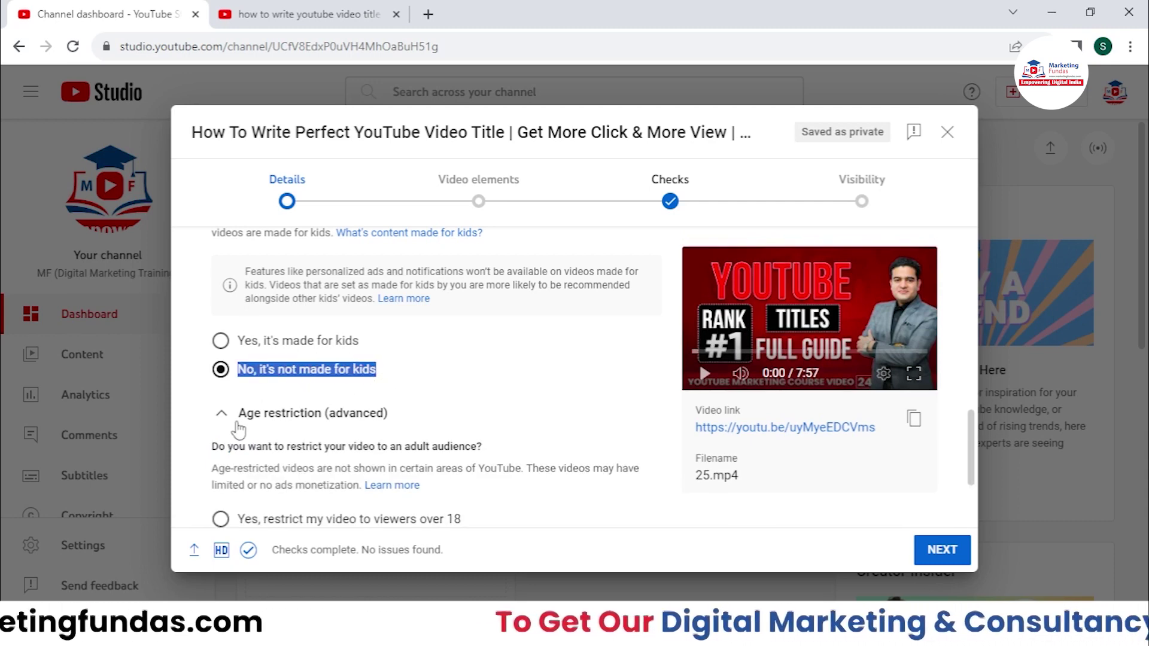
scroll(257, 383, down, 2)
drag(245, 381, 461, 392)
drag(238, 421, 508, 427)
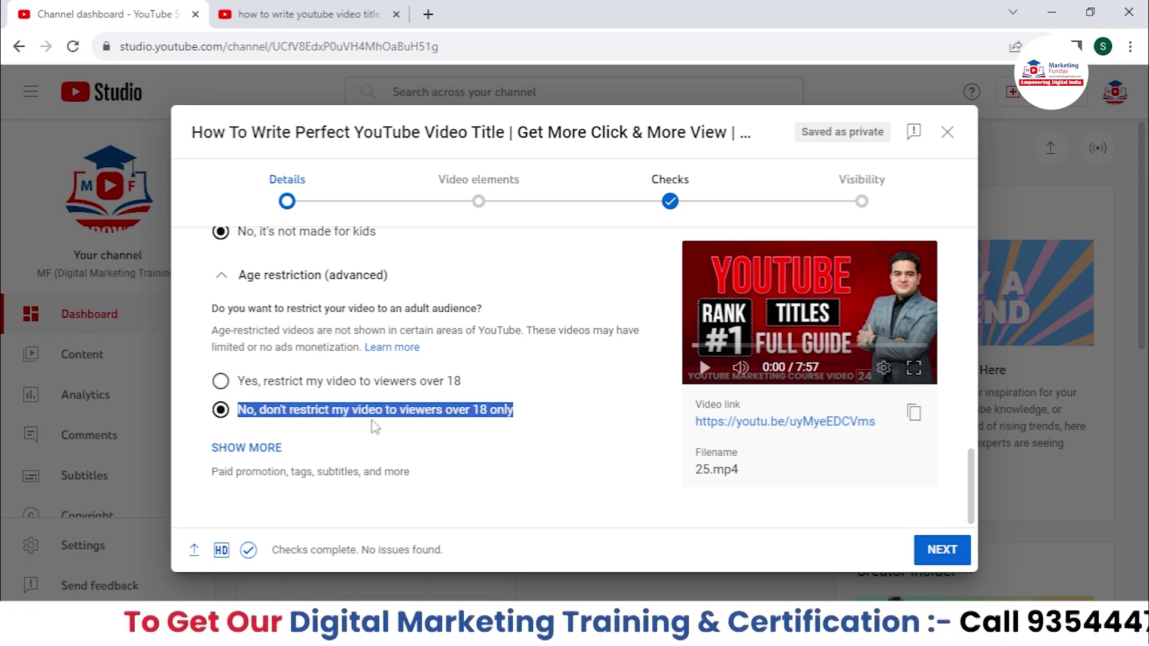
click(243, 281)
- Reveal the additional video details, try the paid promotion option on and off, and examine the automatic chapters and featured places settings
click(246, 448)
scroll(274, 458, down, 4)
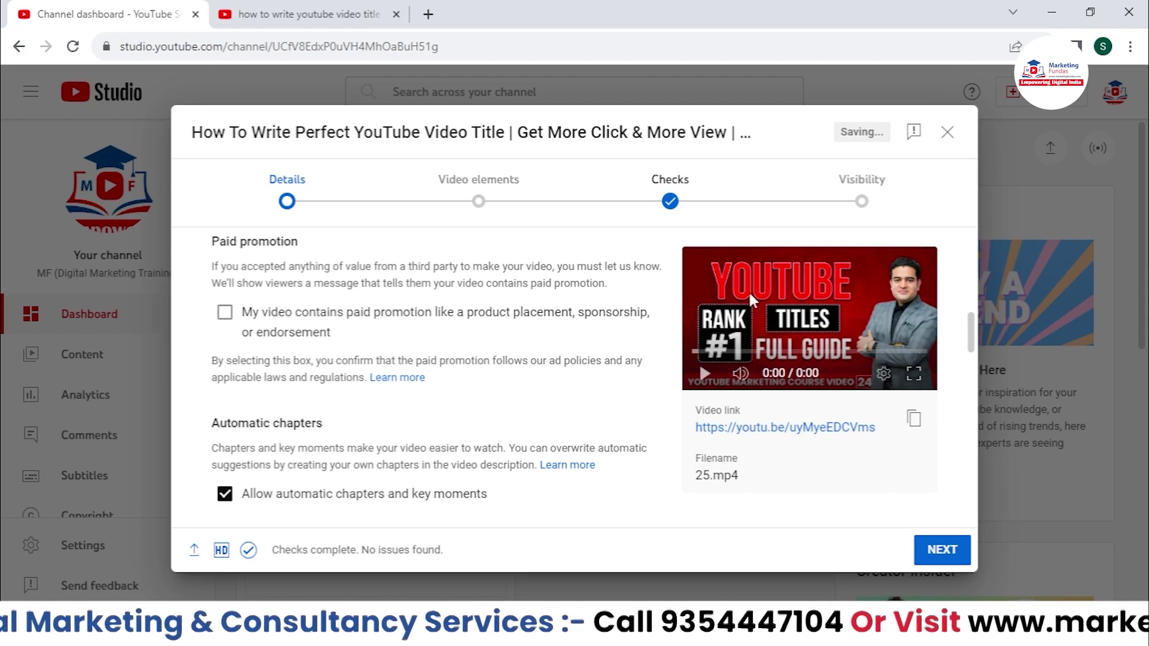
click(225, 313)
click(225, 313)
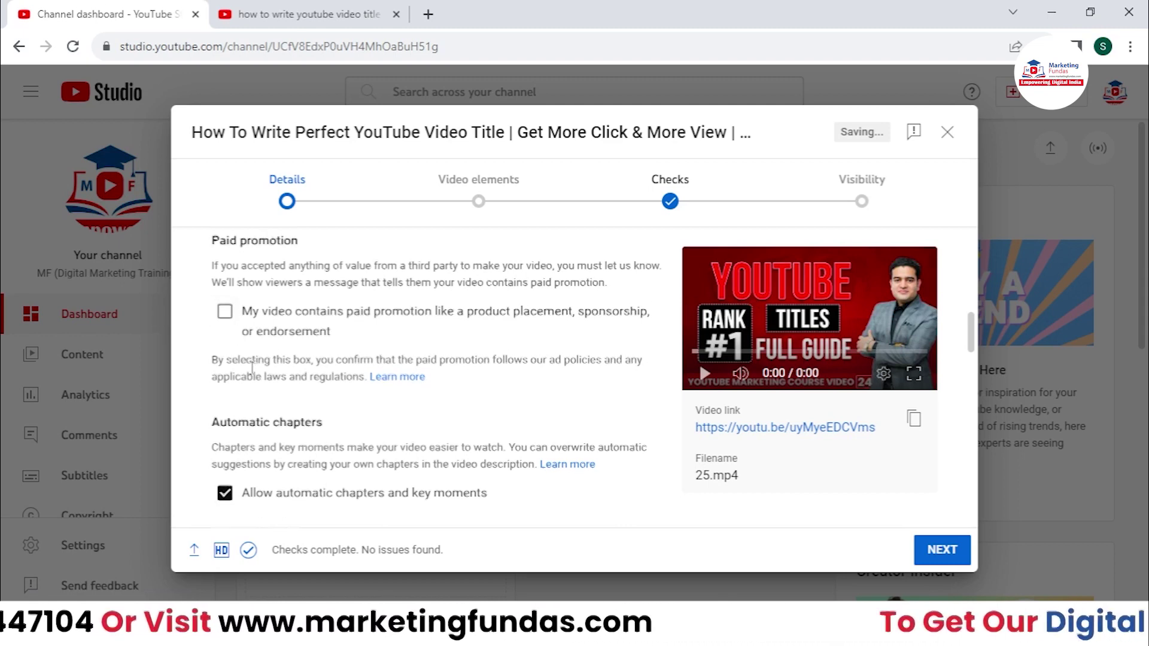
scroll(252, 365, down, 3)
drag(212, 255, 362, 263)
scroll(297, 336, down, 2)
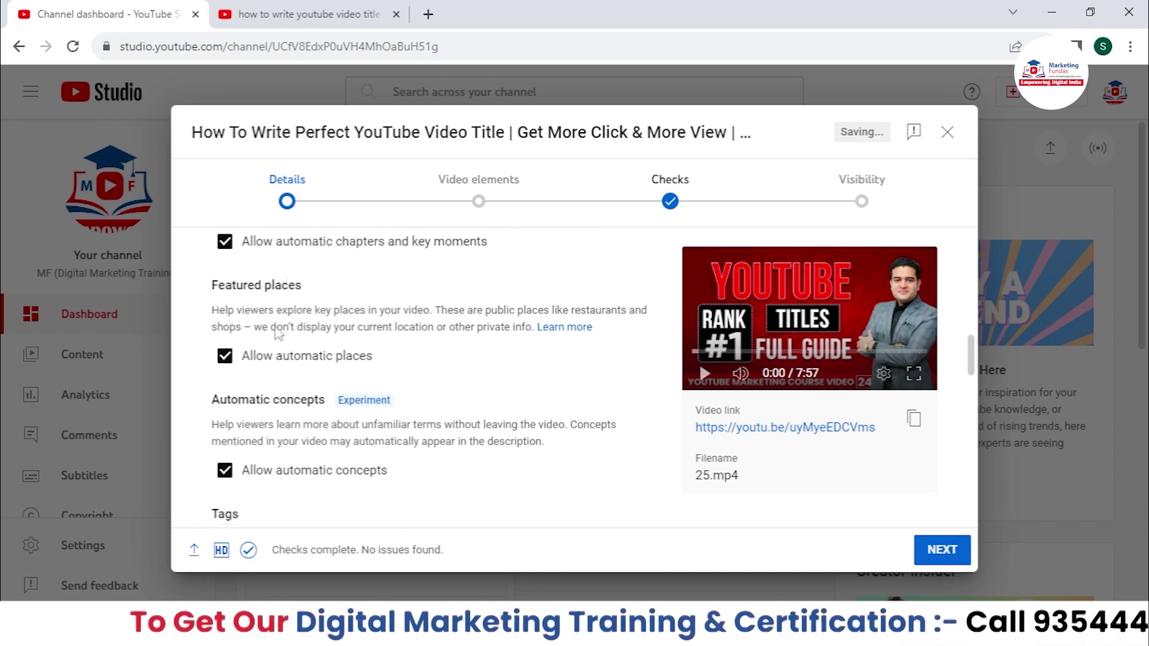
- Clear the existing tags from the video's Tags field and check the video title at the start of the details
scroll(246, 305, down, 5)
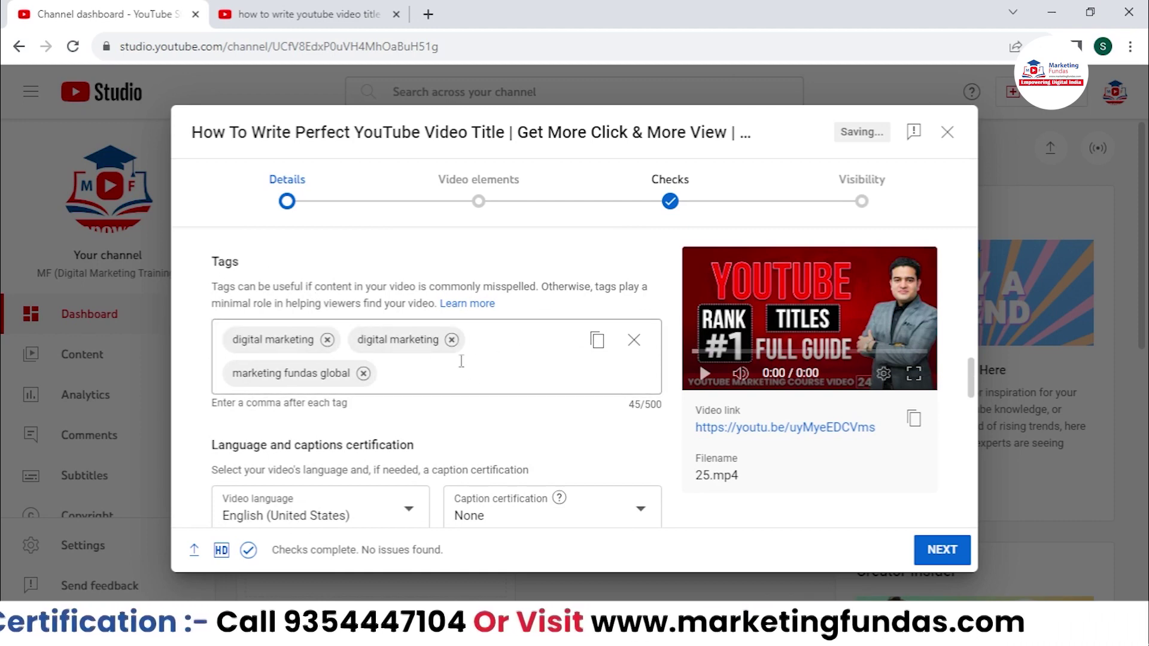
click(633, 340)
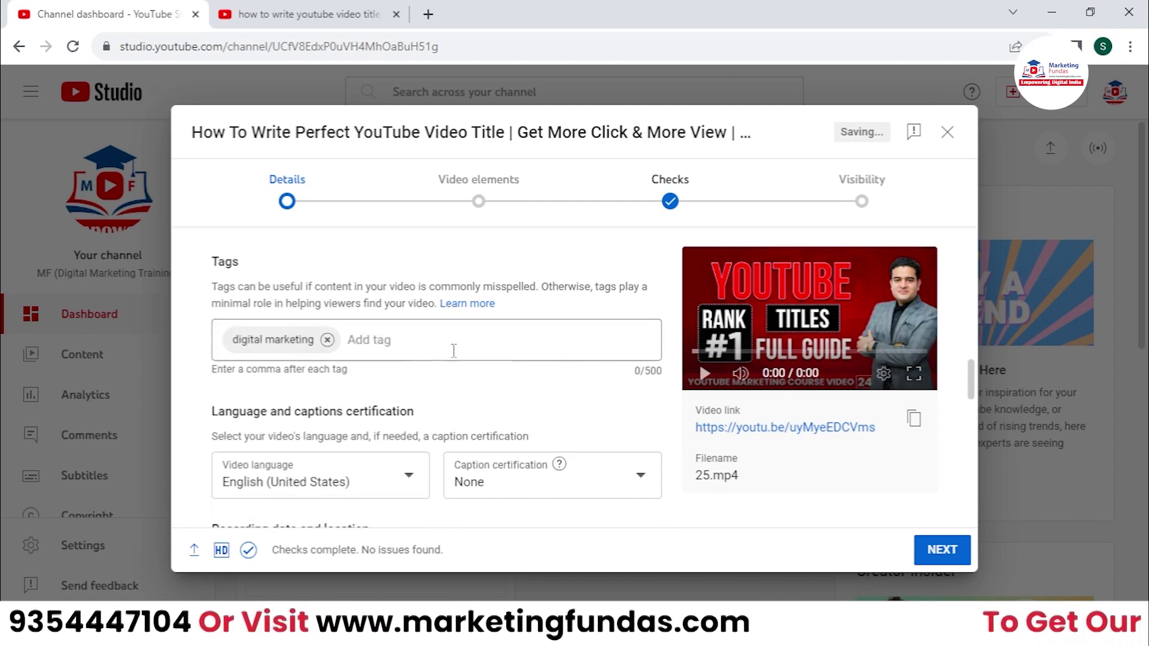
click(353, 350)
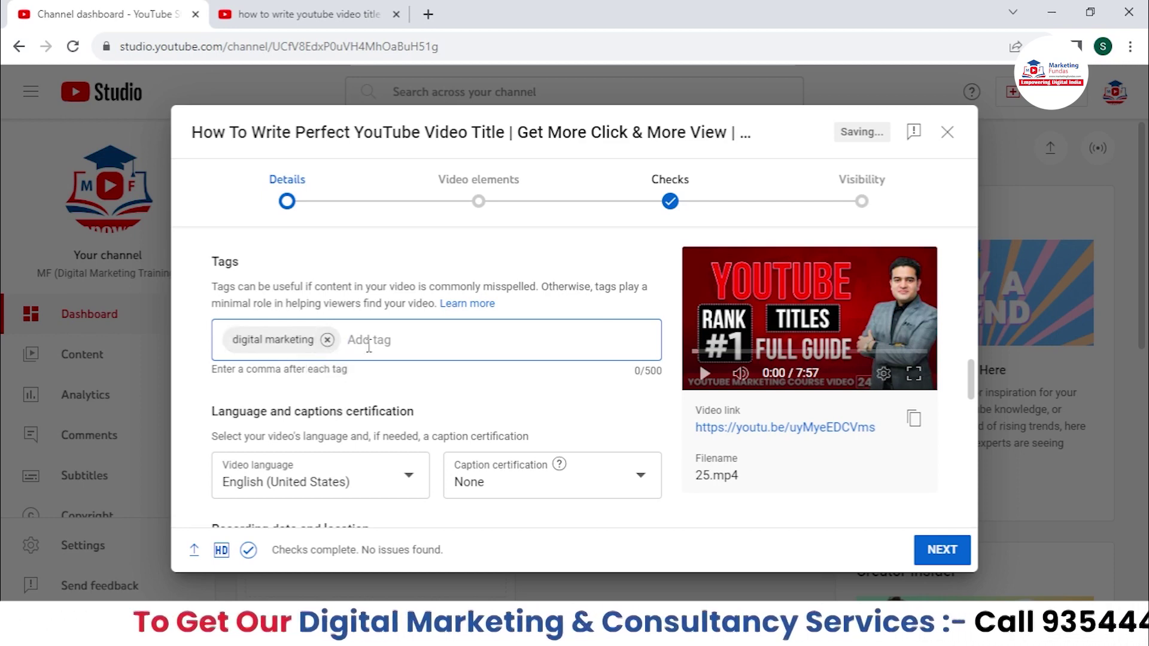
scroll(498, 260, up, 10)
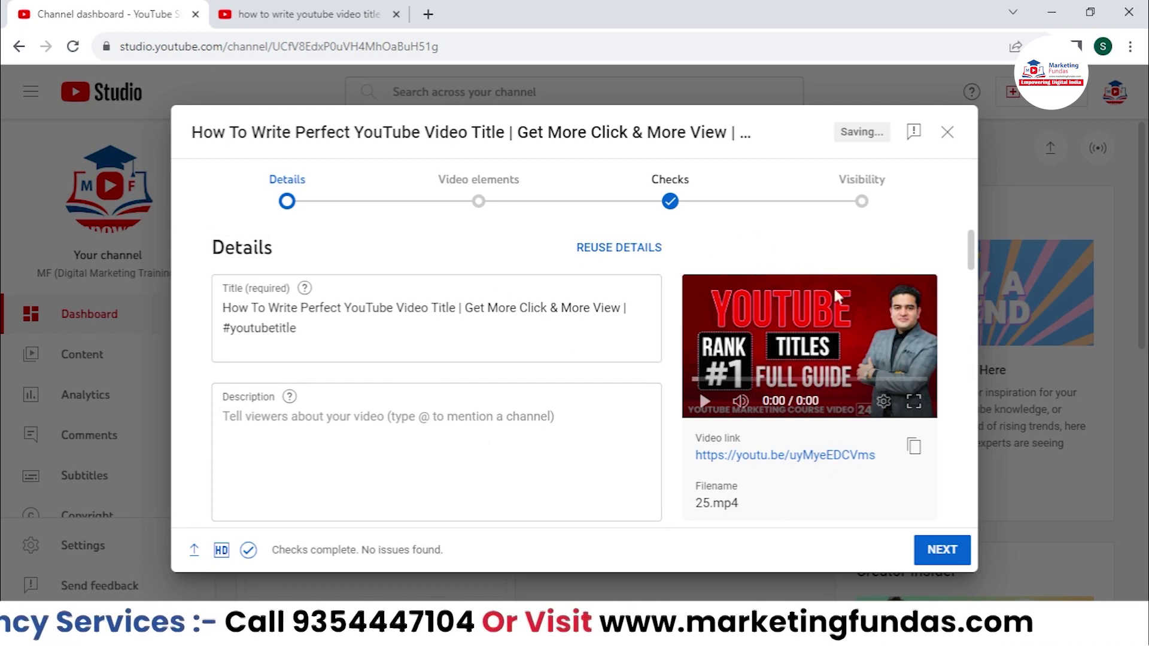
scroll(344, 334, down, 3)
- Shorten the YouTube search query to "how to write youtube video" and look through the suggested searches for tag ideas
click(301, 9)
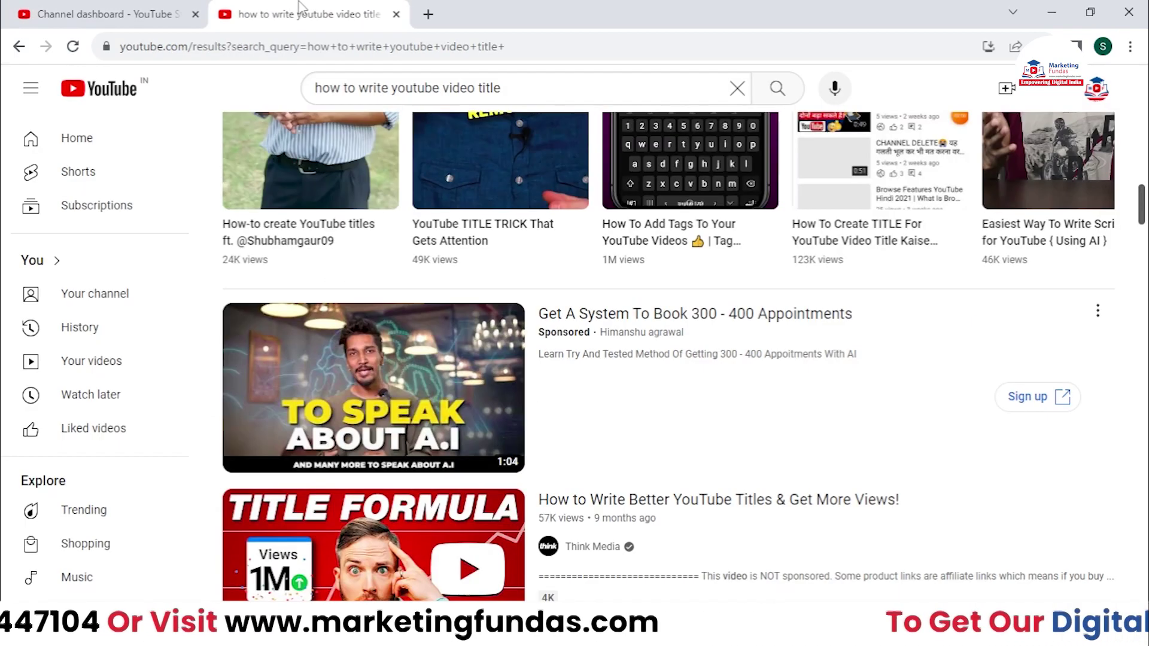
click(515, 84)
key(BackSpace)
key(BackSpace)
key(BackSpace)
key(BackSpace)
key(BackSpace)
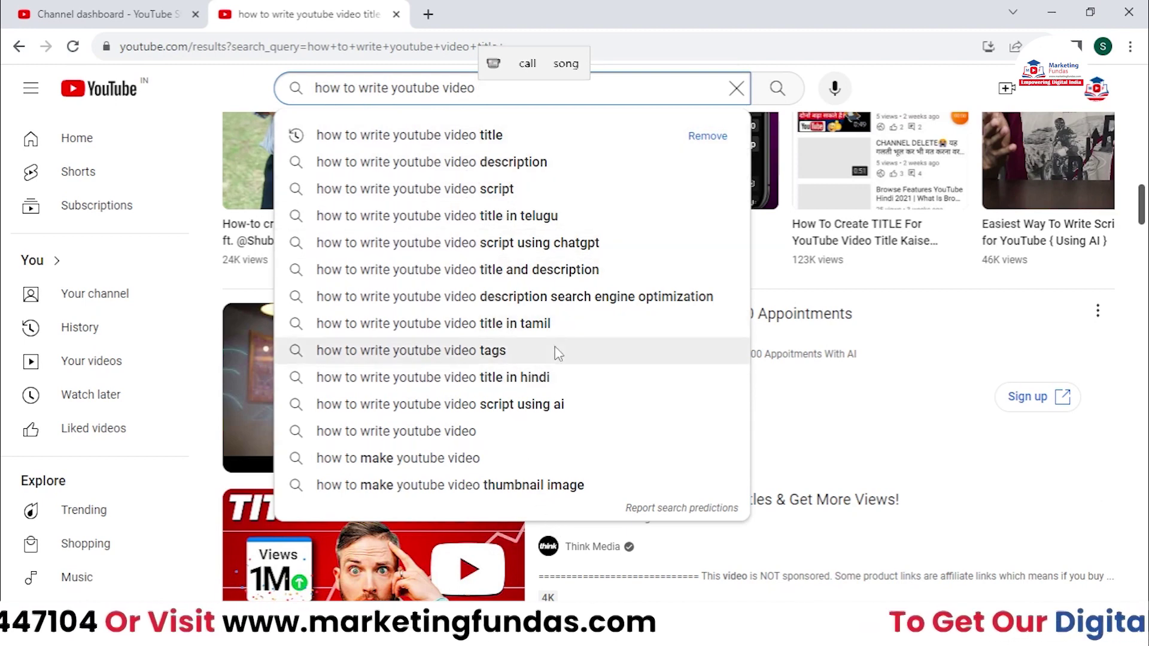
key(Down)
key(Down)
key(Down)
key(Down)
key(Down)
key(Up)
key(Up)
key(Up)
key(Up)
key(Up)
key(Up)
key(Up)
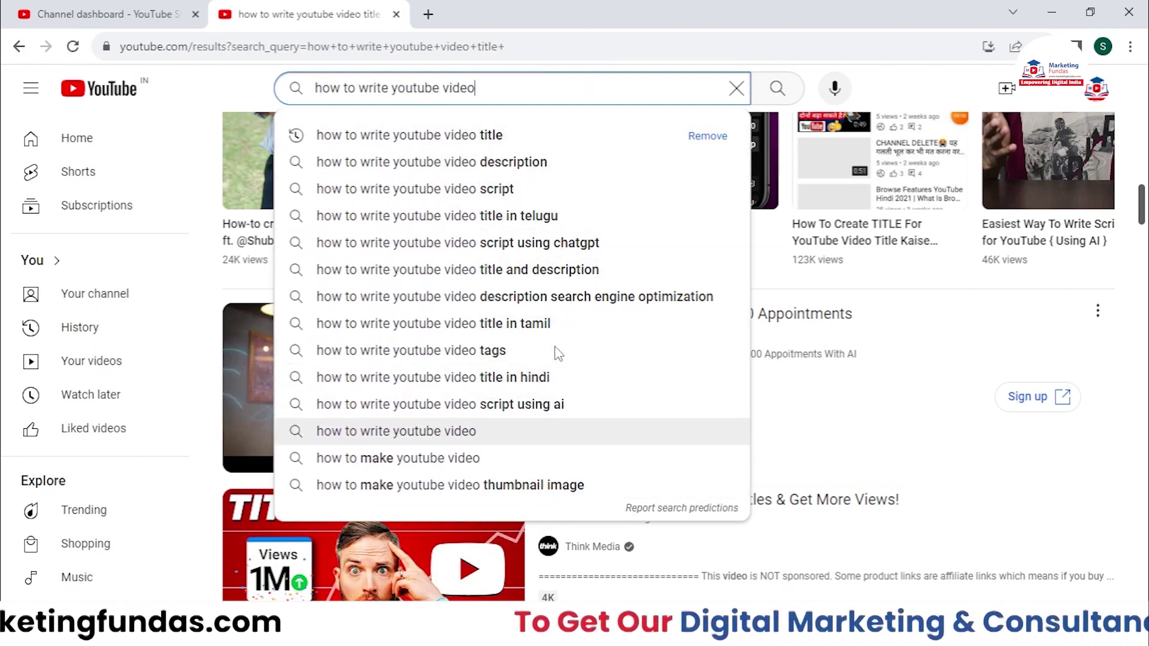
- Return to the upload's Tags section in YouTube Studio and highlight the guidance on misspelled content and the tag character counter
key(ctrl+shift+Tab)
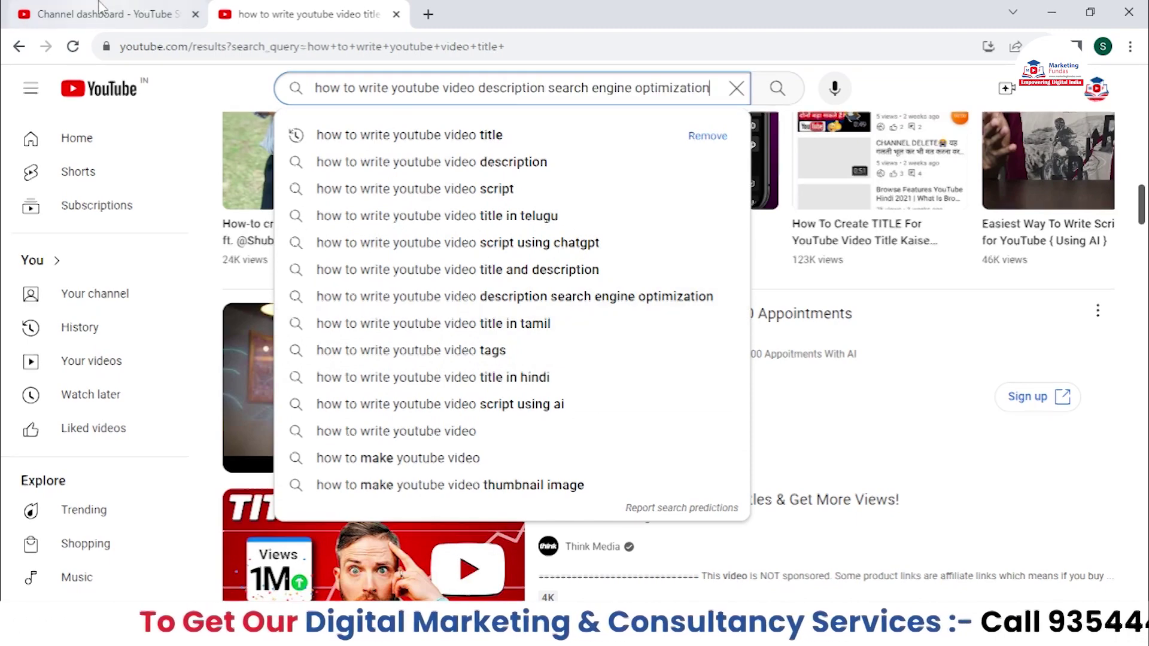
scroll(371, 324, down, 5)
scroll(377, 361, down, 15)
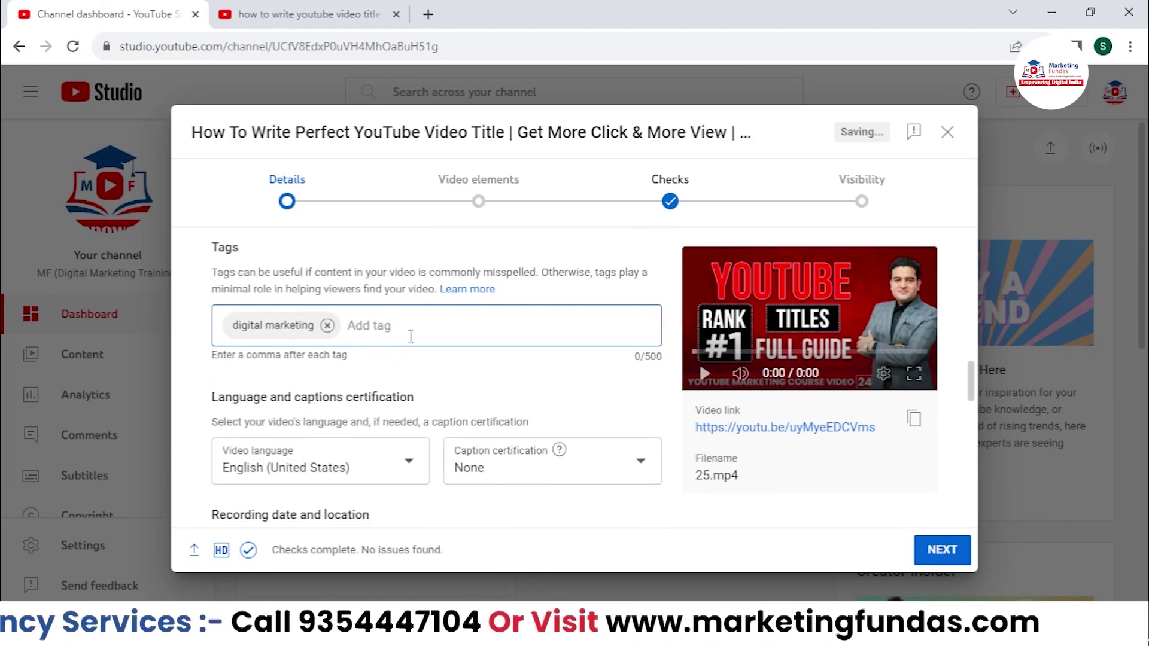
scroll(417, 384, up, 2)
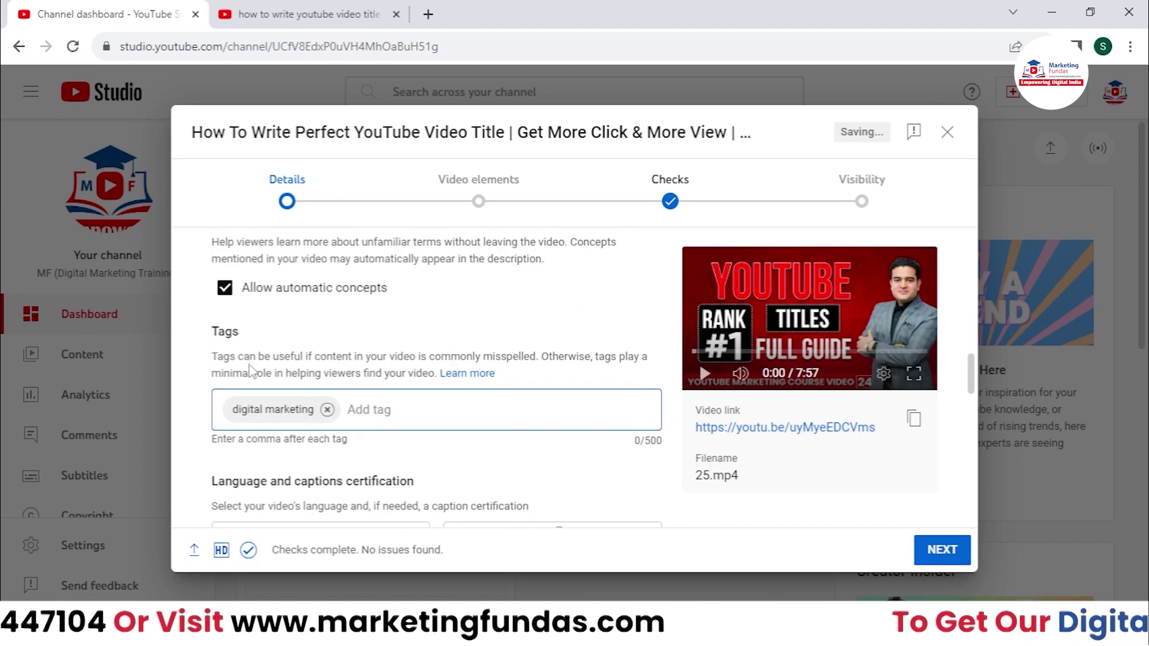
drag(212, 357, 584, 358)
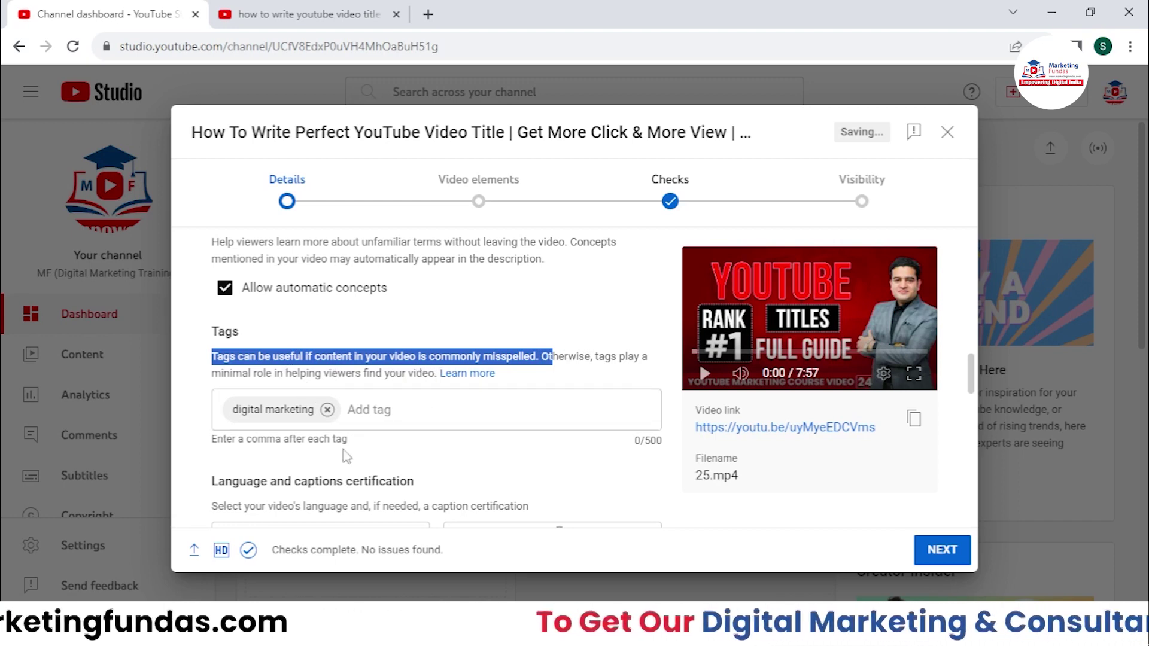
click(349, 411)
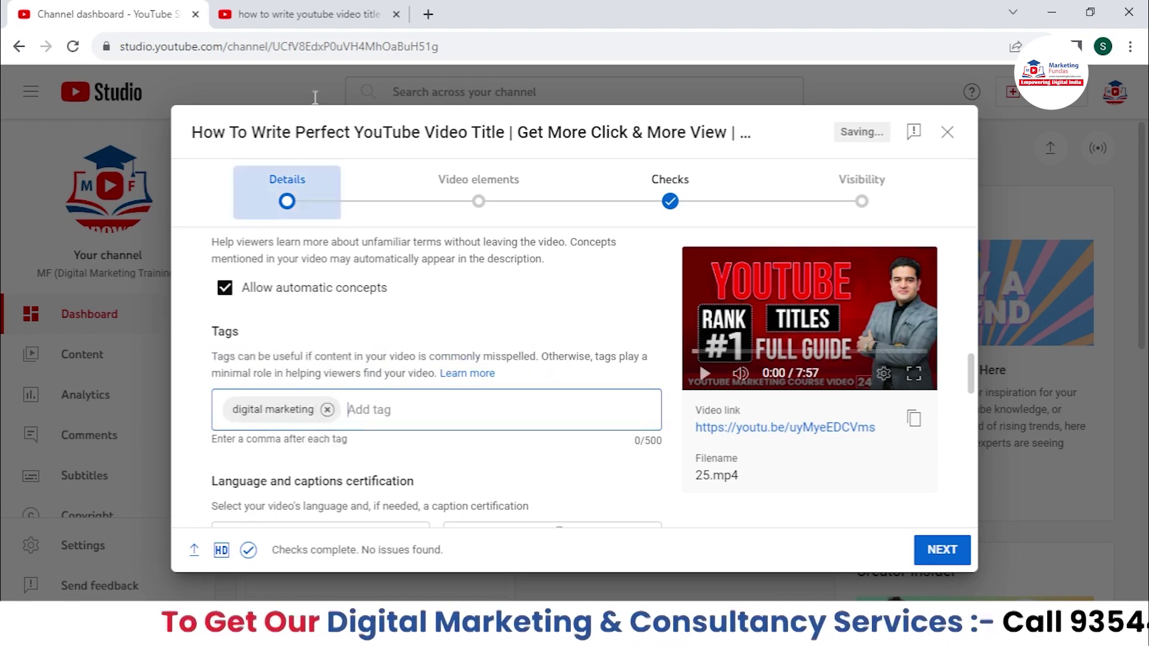
drag(632, 440, 664, 448)
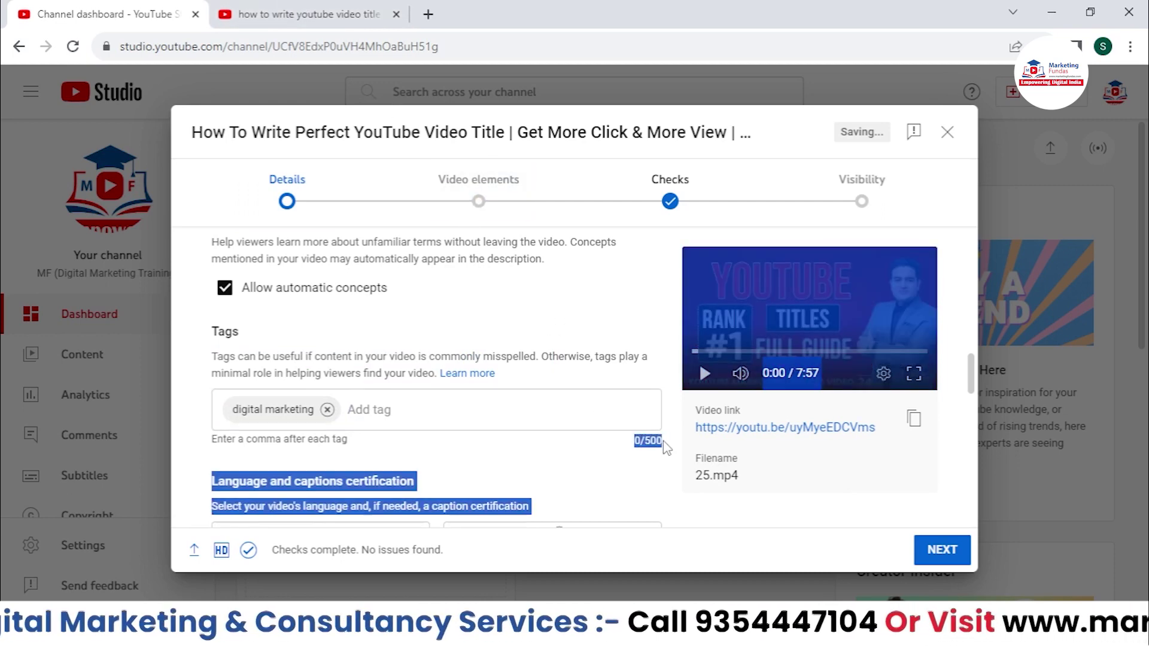
click(581, 447)
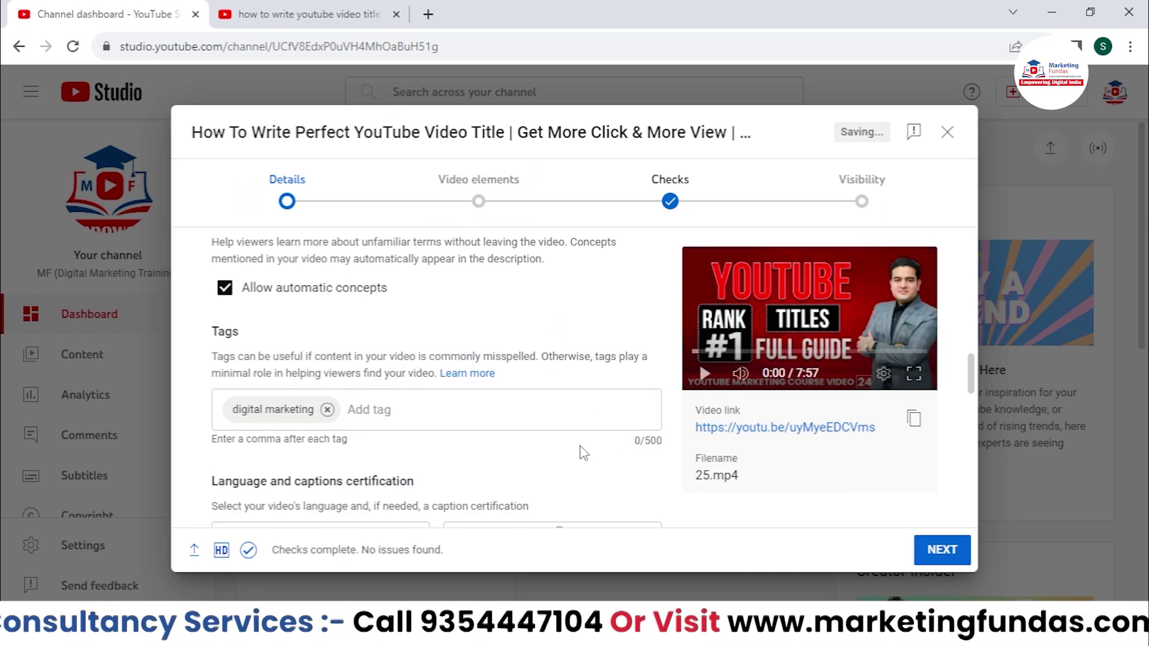
- Switch to the YouTube search results and change the search query to "how to write youtube perfect youtube video"
click(362, 6)
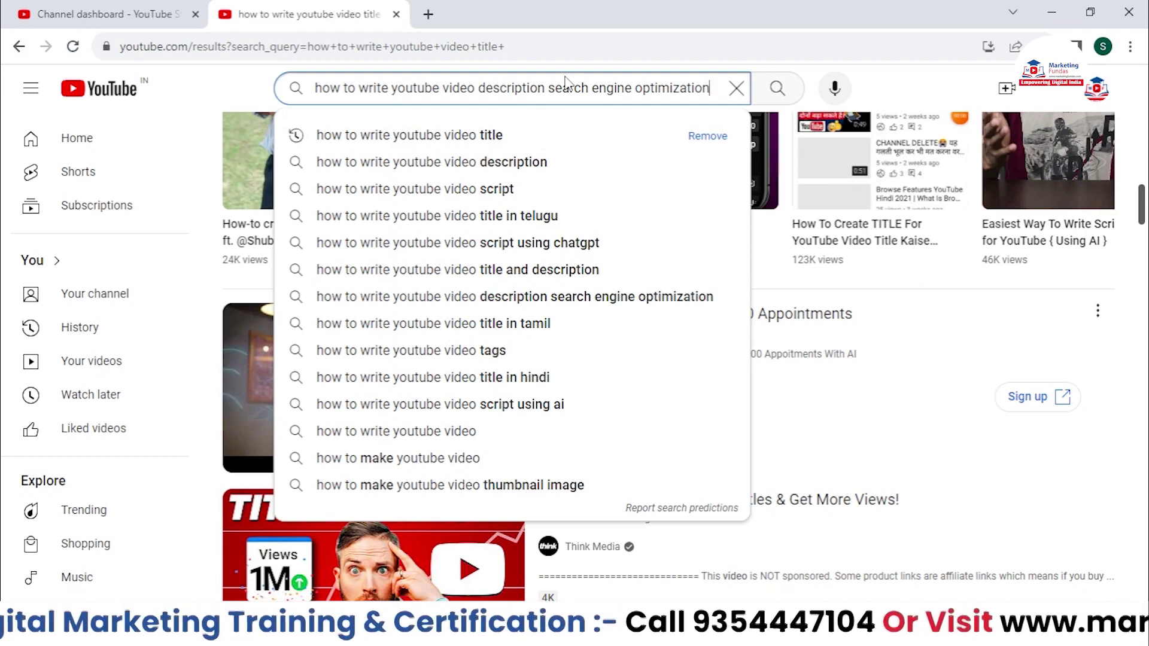
key(ctrl+BackSpace)
key(ctrl+BackSpace)
key(ctrl+BackSpace)
key(ctrl+BackSpace)
key(ctrl+BackSpace)
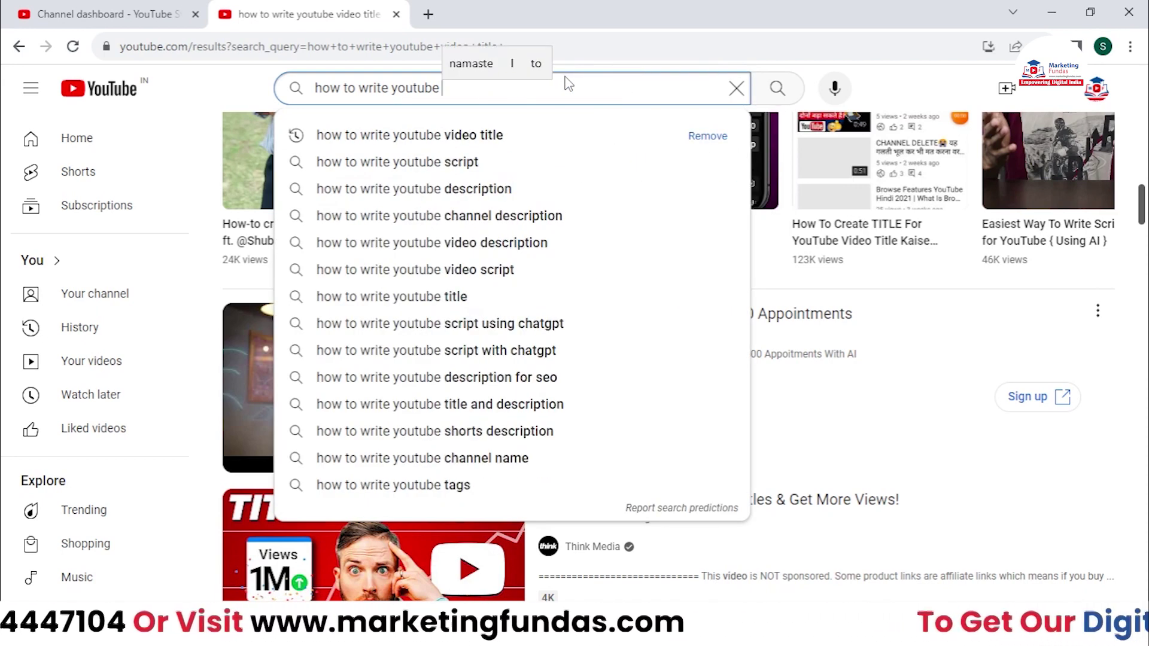
text(perfec)
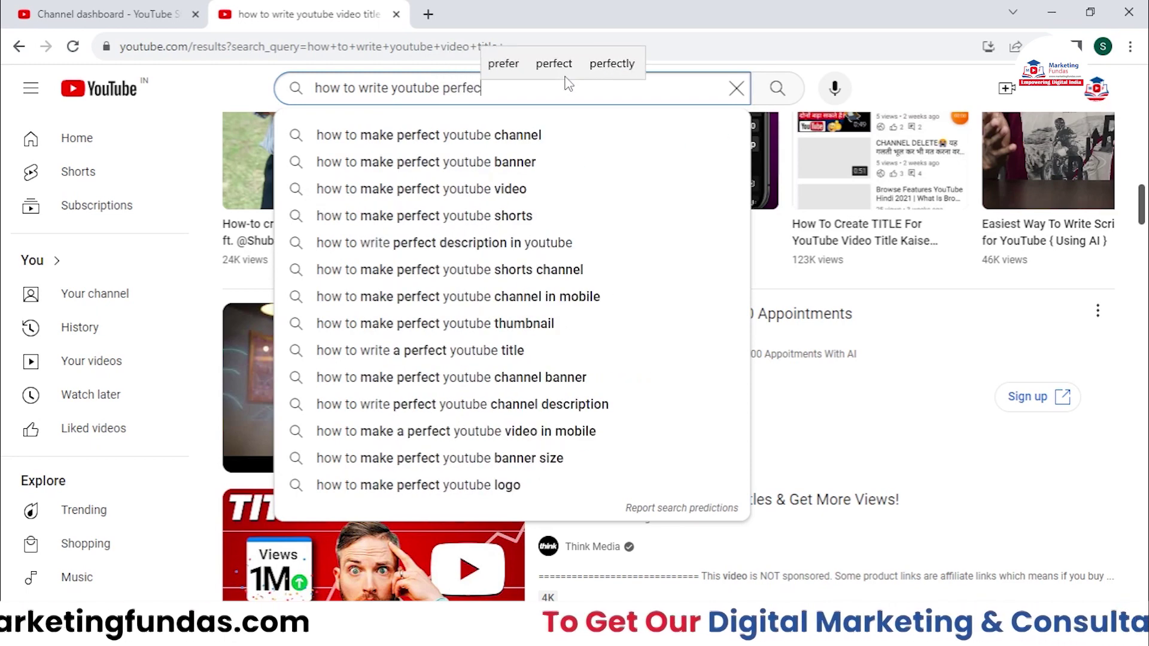
text(t youtube)
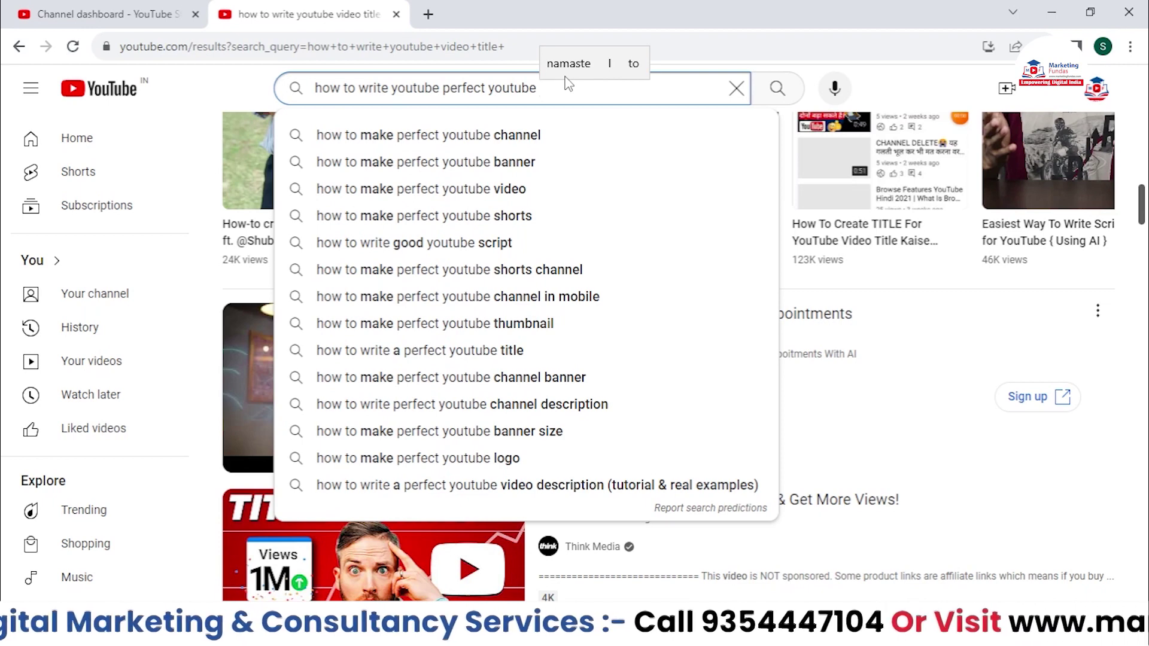
text( video)
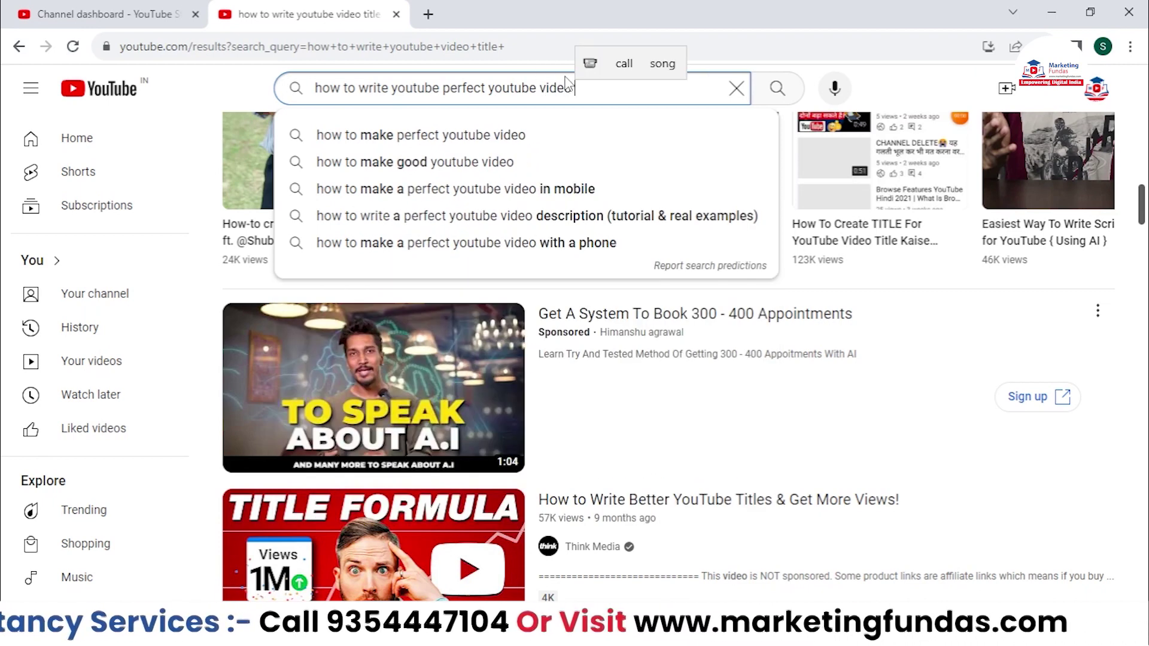
- Remove the first "youtube" from the query and complete it as "how to write perfect youtube video title"
click(436, 82)
key(BackSpace)
key(BackSpace)
key(BackSpace)
key(BackSpace)
key(BackSpace)
key(BackSpace)
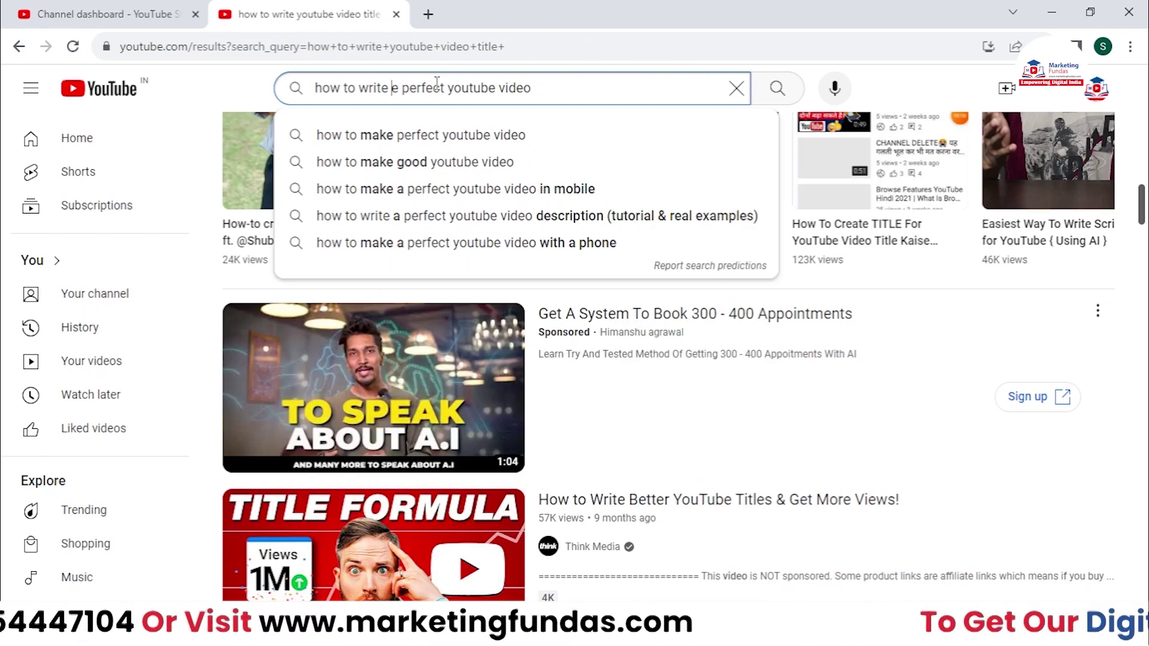
key(Delete)
key(Delete)
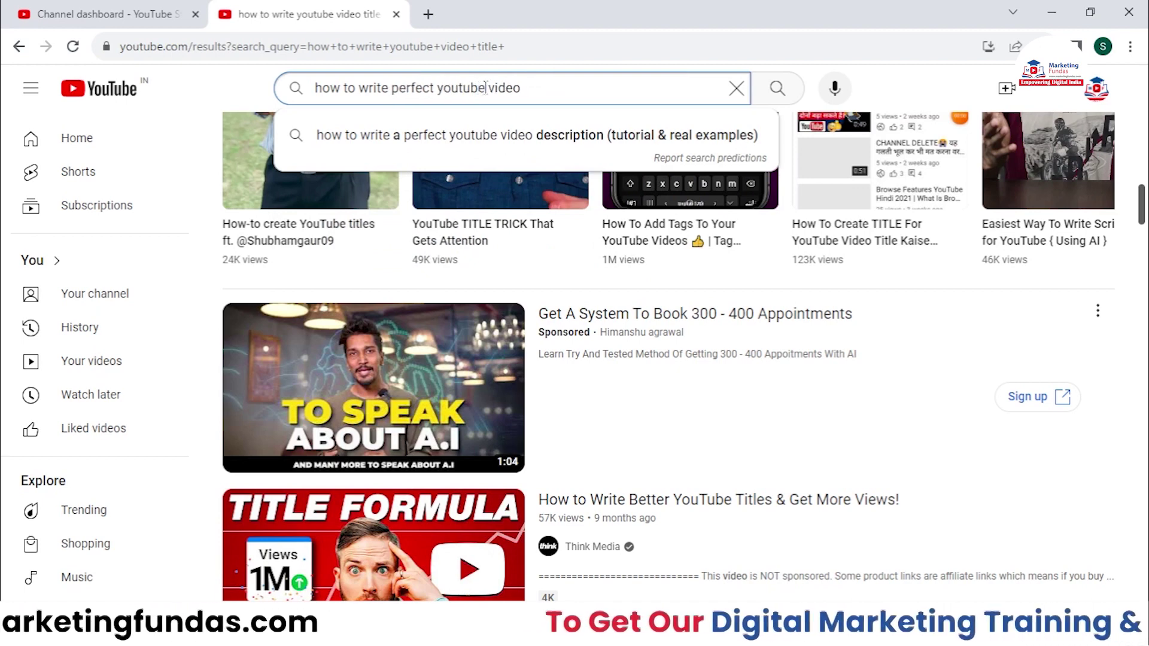
text(title)
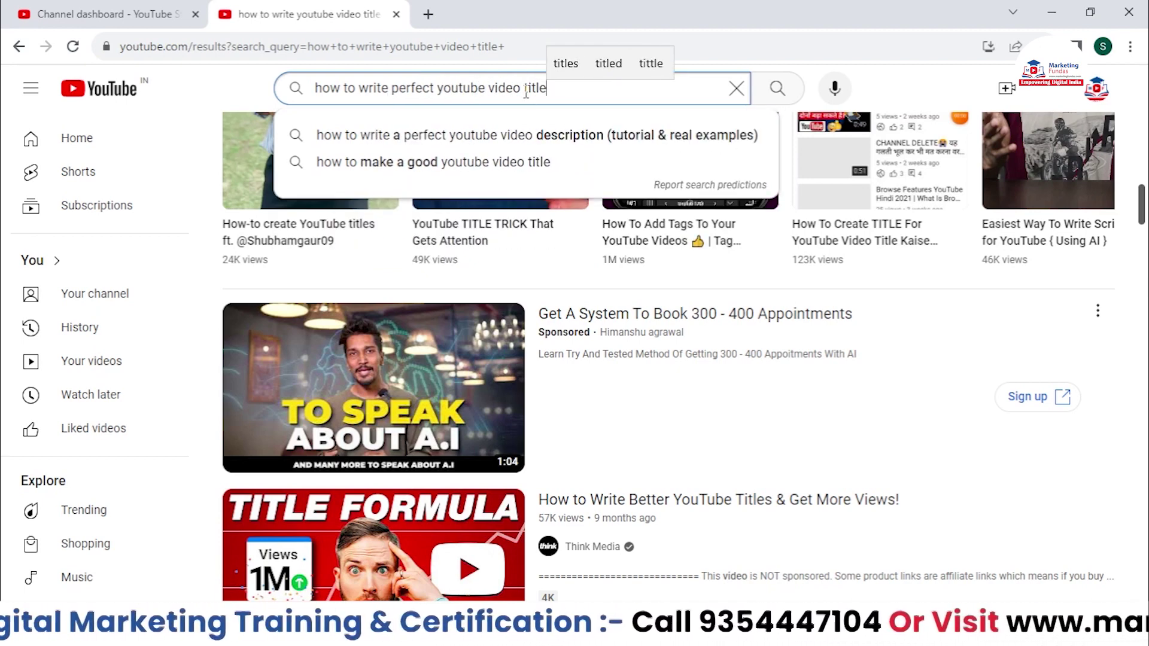
- Copy the suggested search "how to make a good youtube video title" and add it as a tag to the uploaded video in YouTube Studio
key(Down)
key(Down)
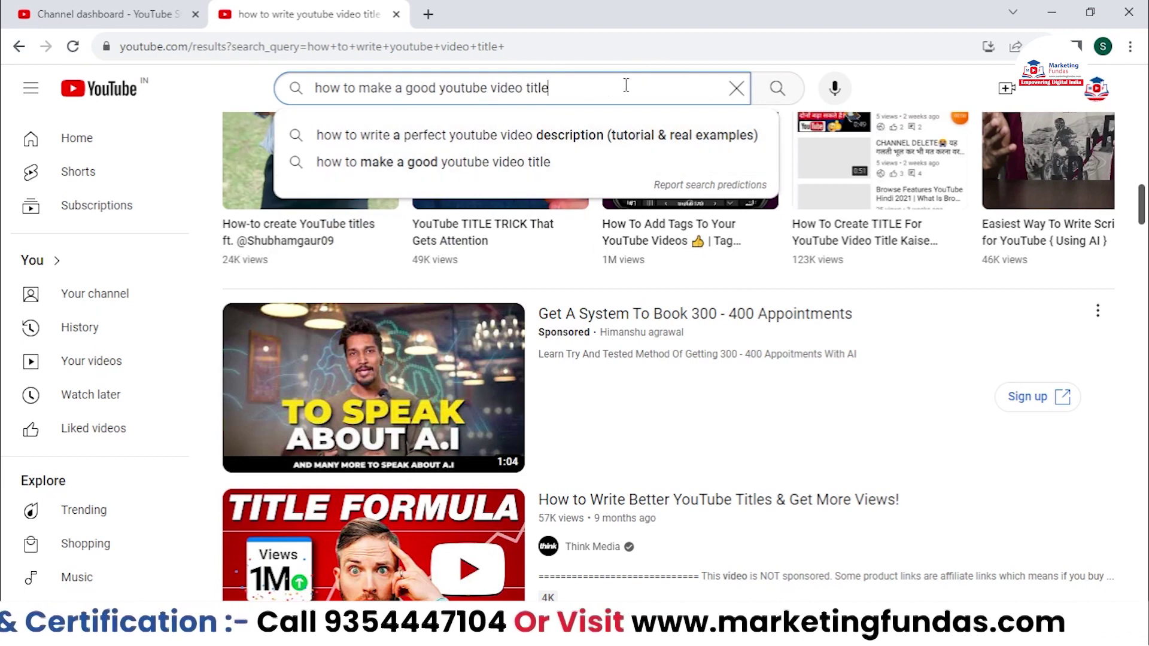
key(ctrl+a)
key(ctrl+c)
key(ctrl+shift+Tab)
click(366, 413)
key(ctrl+v)
key(Return)
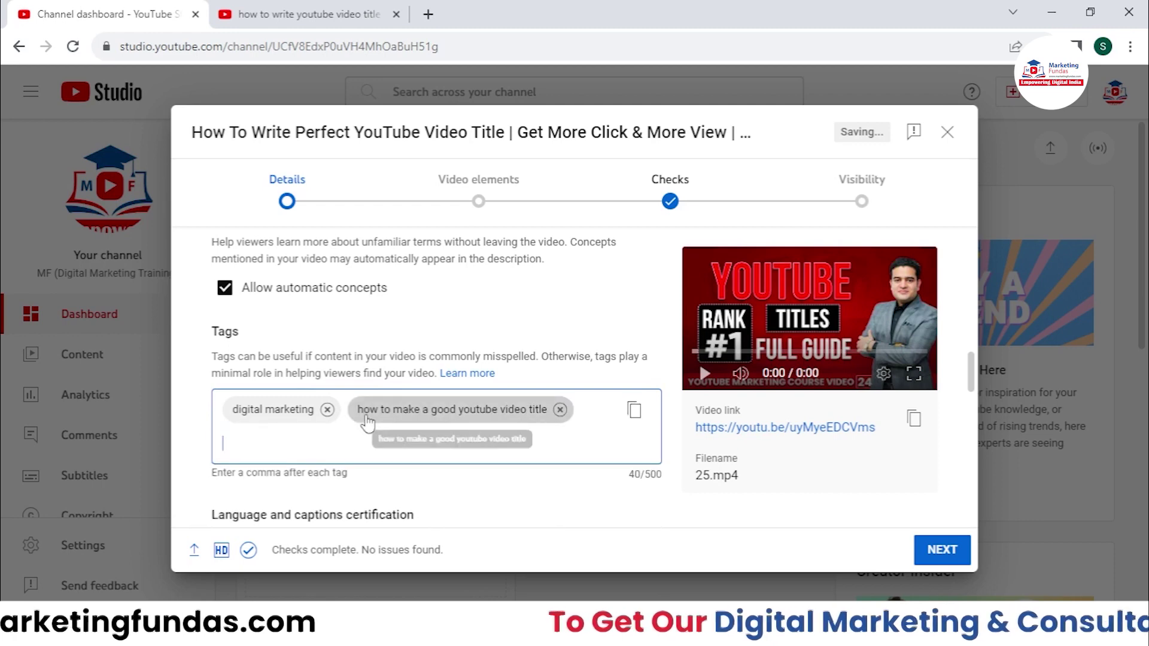
- Try to remove the "digital marketing" tag and add the copied phrase as a tag again
click(327, 410)
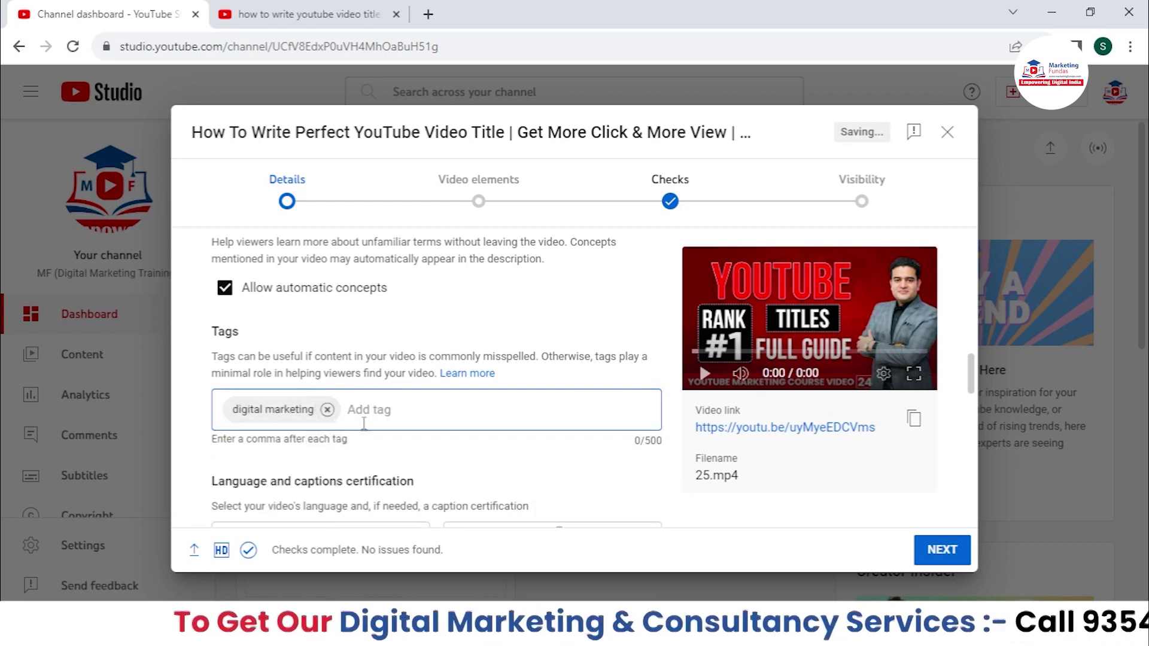
key(ctrl+v)
key(Return)
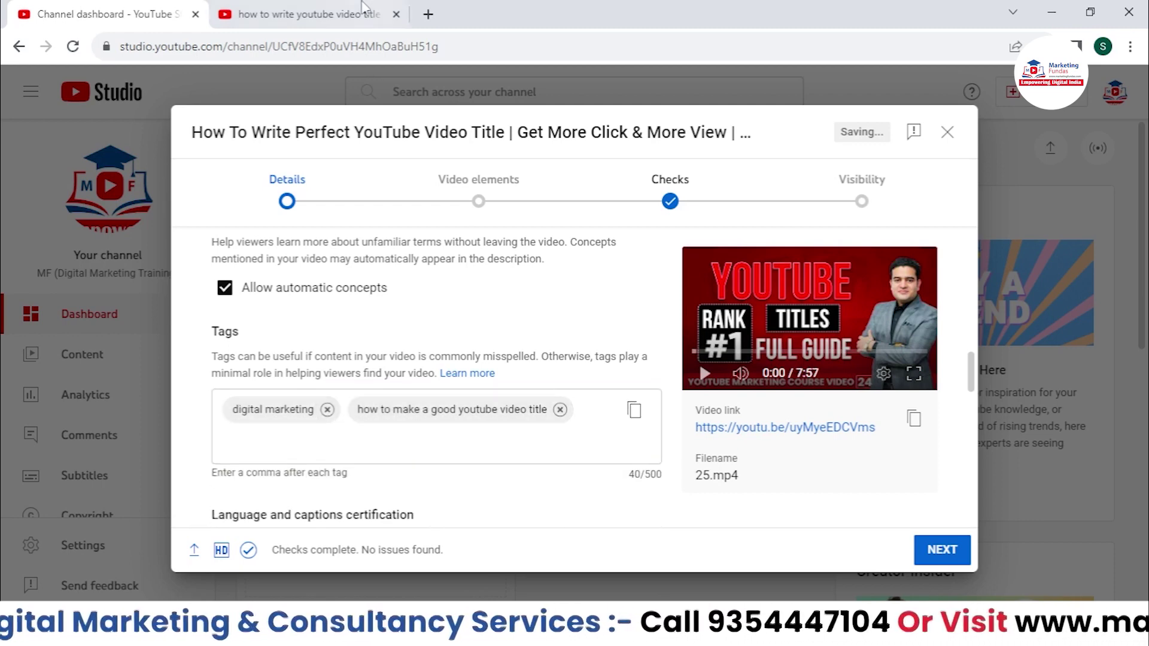
- Switch to the YouTube search, shorten the query to "how to make a good youtube video" and browse its suggestions down to "without showing your face"
key(ctrl+Tab)
click(595, 94)
double_click(547, 89)
key(BackSpace)
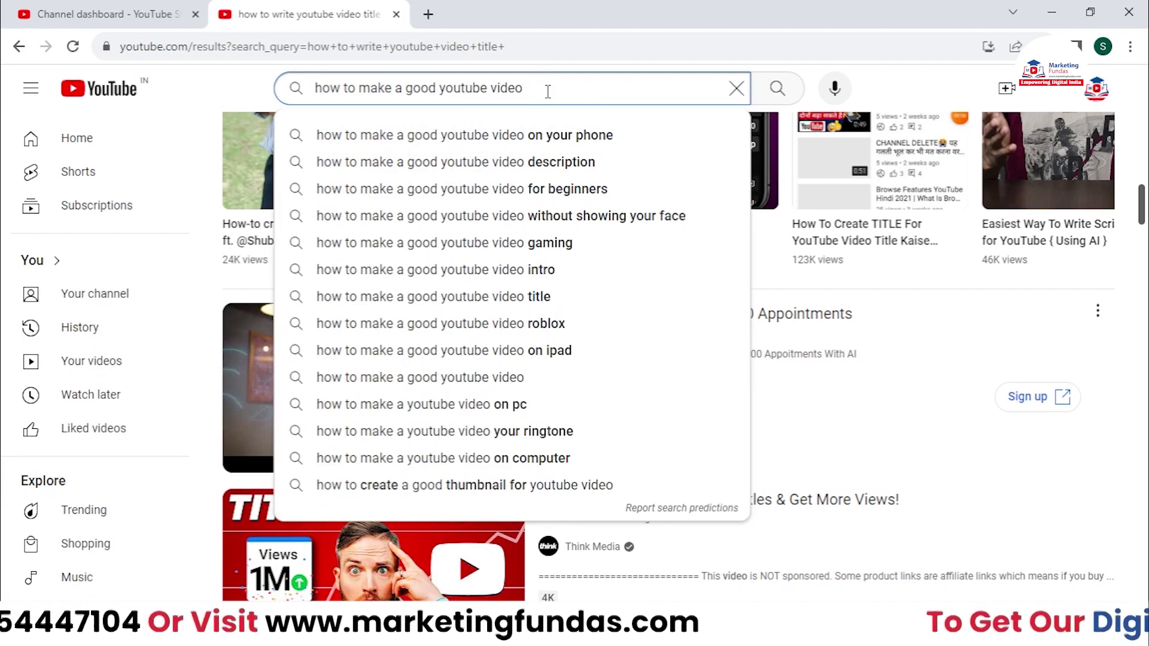
key(Down)
key(Down)
key(Down)
key(Down)
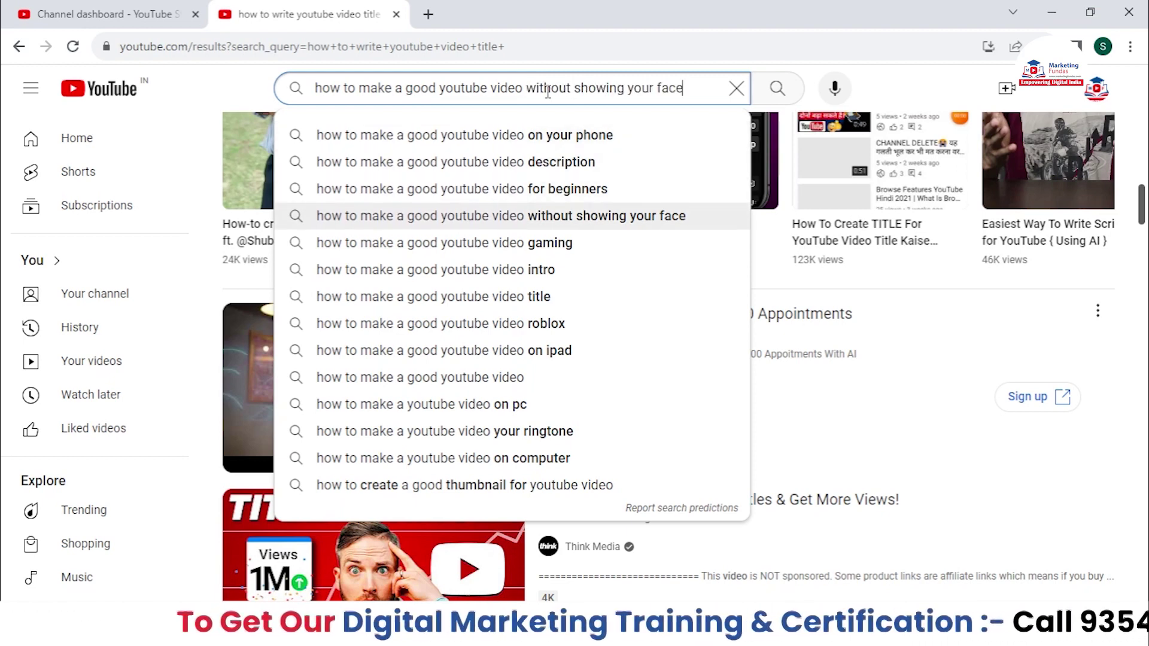
- Replace the search query with "how to create youtube video ti" and choose the suggestion "how to create youtube video title"
key(ctrl+a)
key(BackSpace)
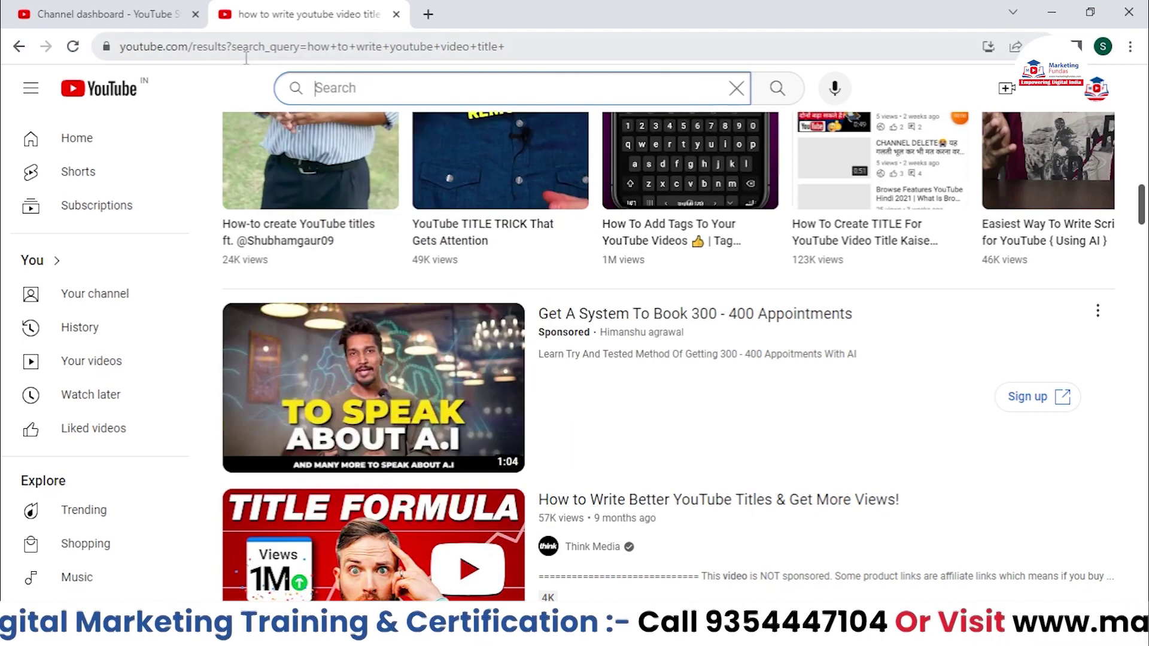
text(how to)
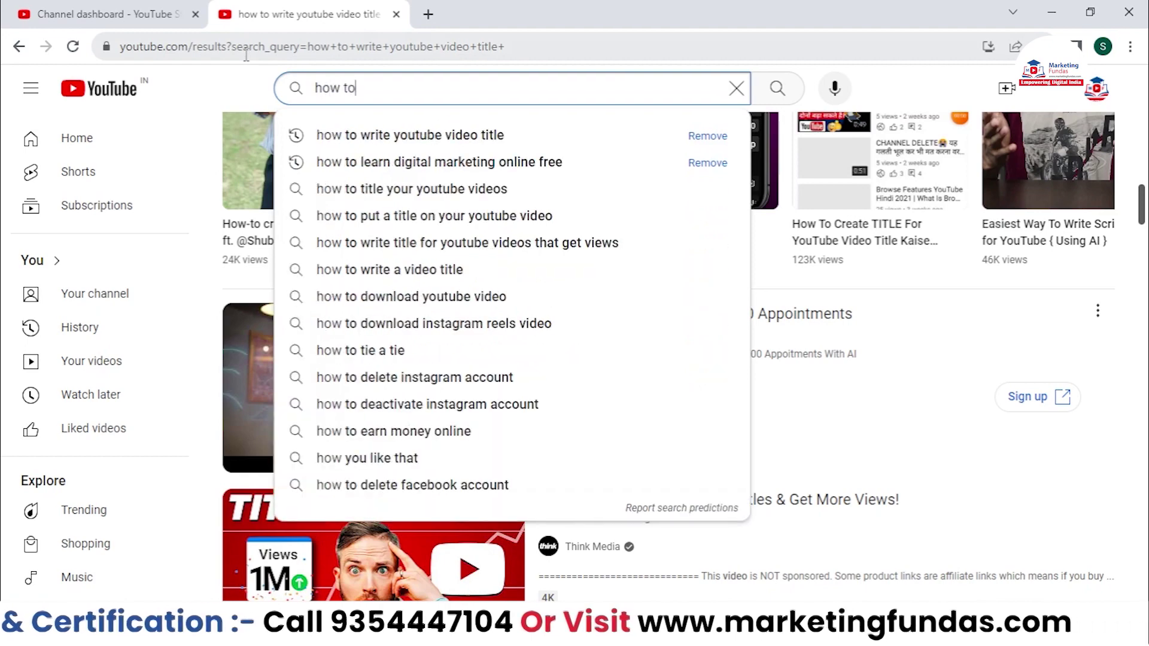
text( create yout)
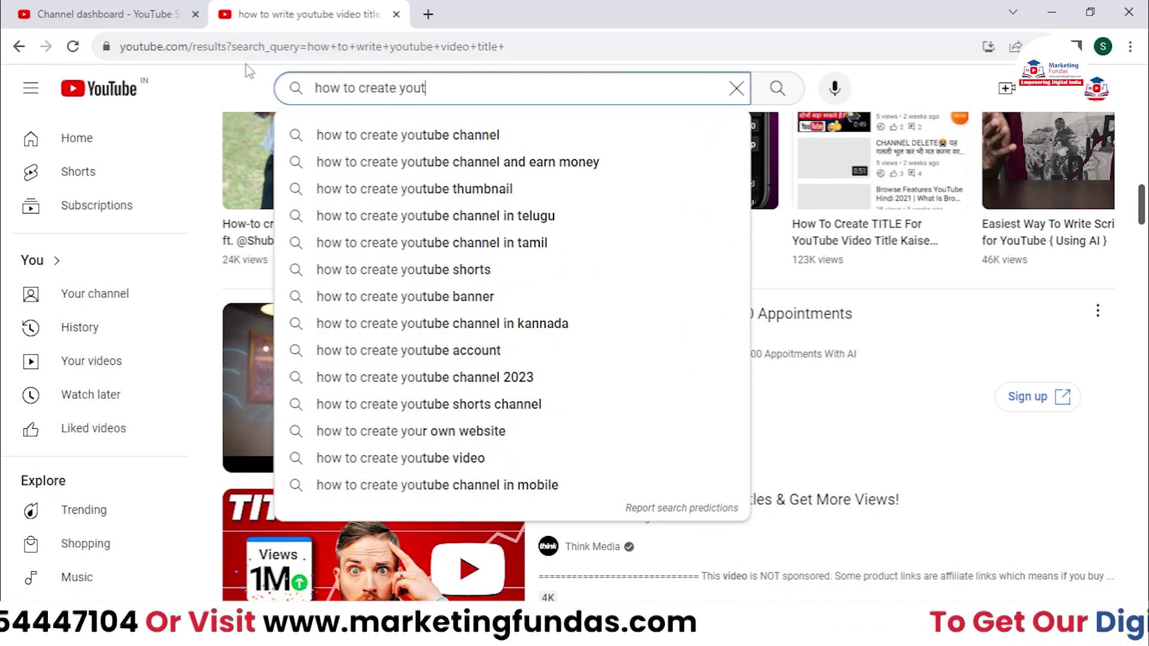
text(ube video ti)
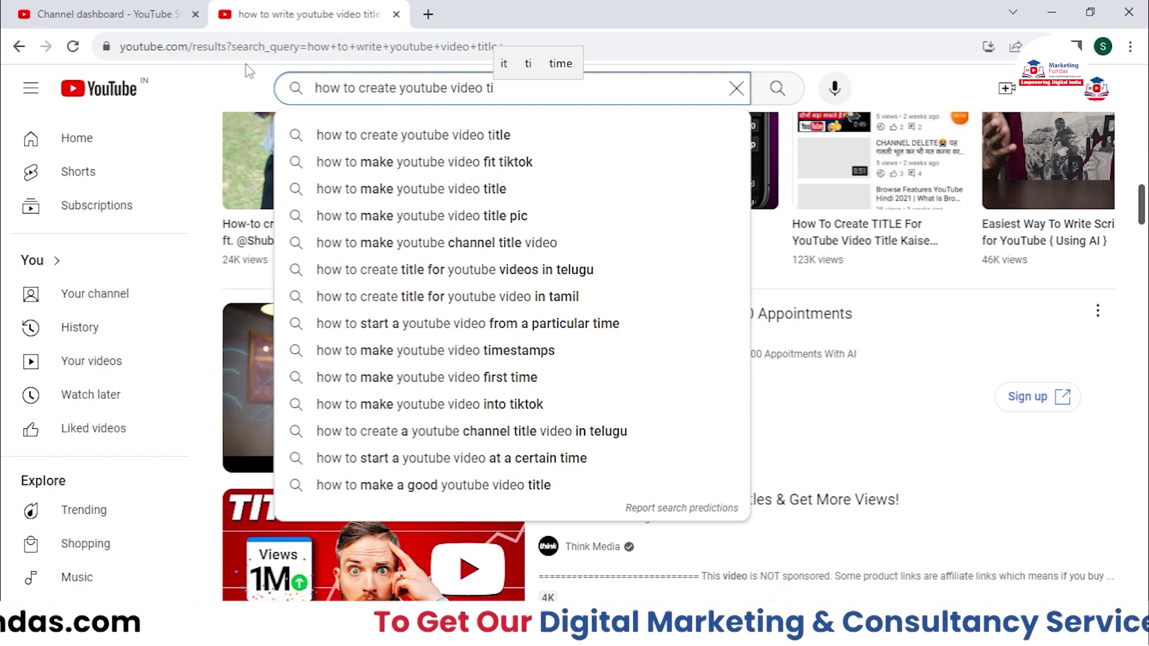
key(Down)
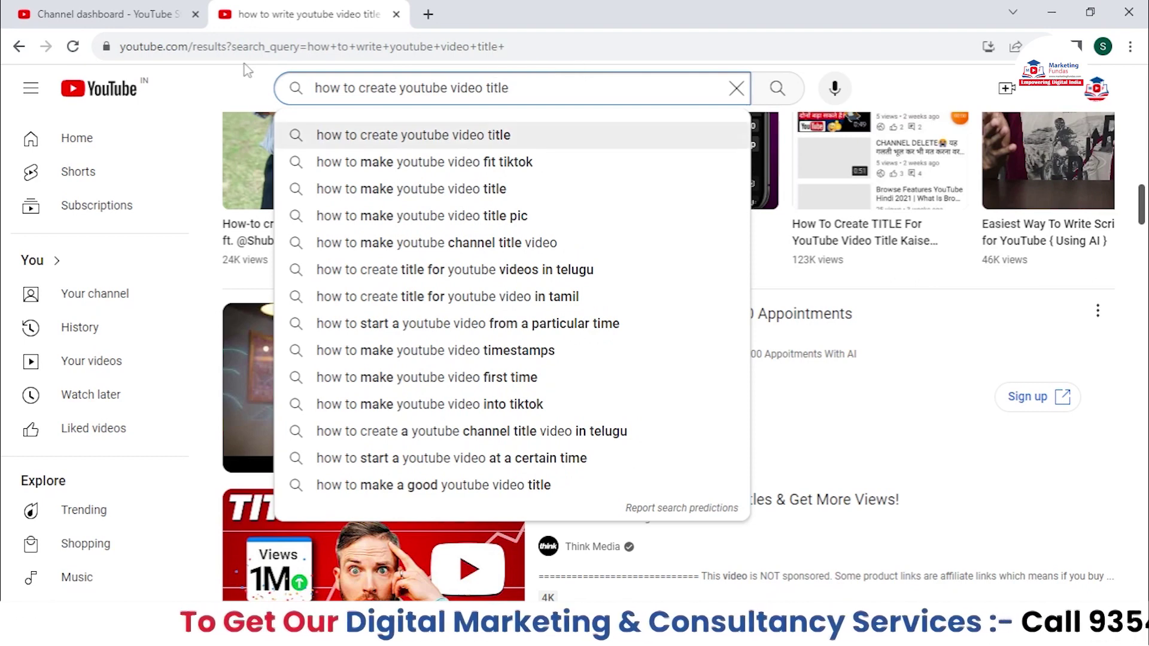
- Copy the query "how to create youtube video title" and add it as a tag to the uploaded video in YouTube Studio
click(543, 106)
double_click(377, 88)
key(ctrl+a)
key(ctrl+c)
key(ctrl+shift+Tab)
click(373, 451)
key(ctrl+v)
key(Return)
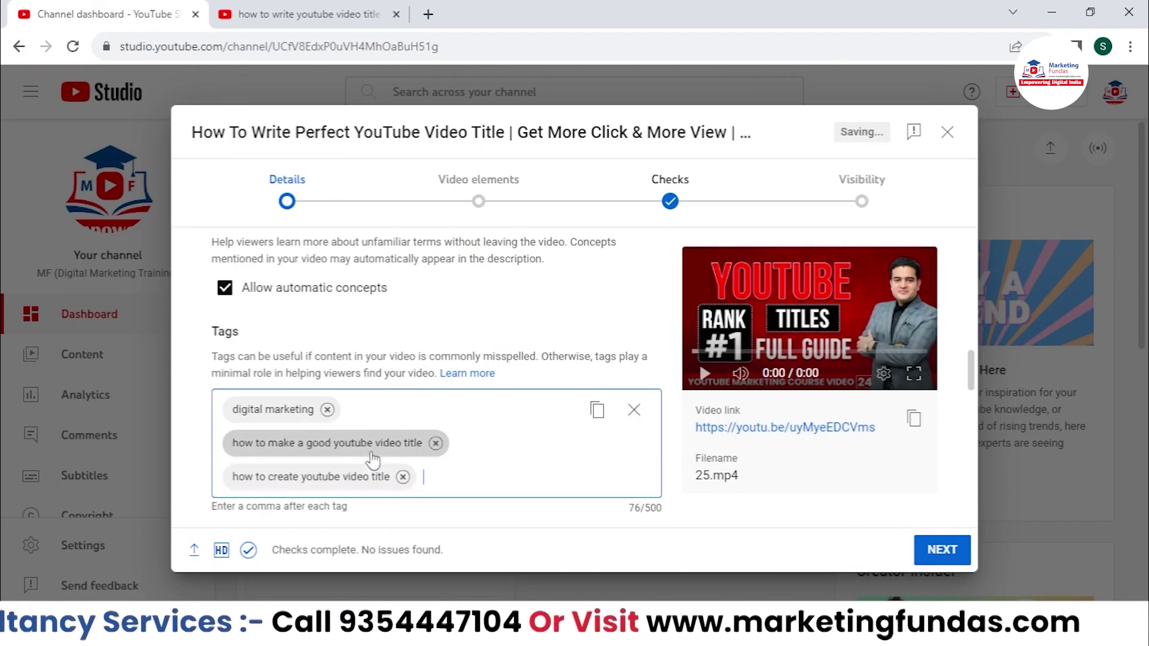
- Copy the YouTube search suggestion "how to make youtube video title" and add it as another tag to the video in YouTube Studio
key(ctrl+Tab)
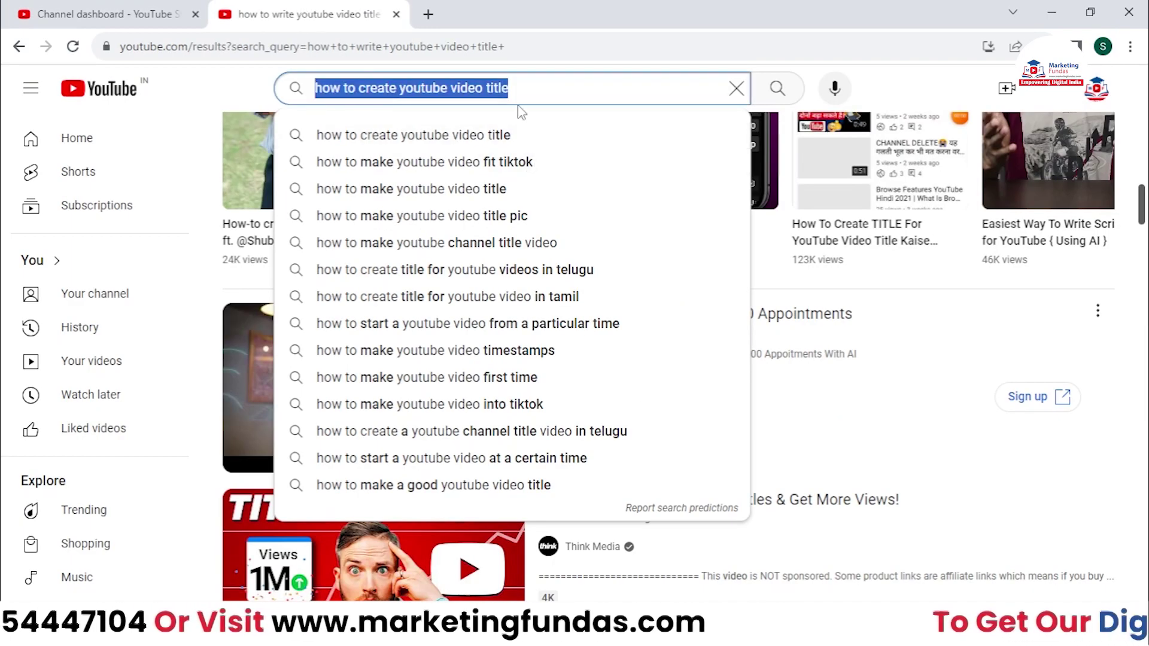
key(Down)
key(Down)
key(Down)
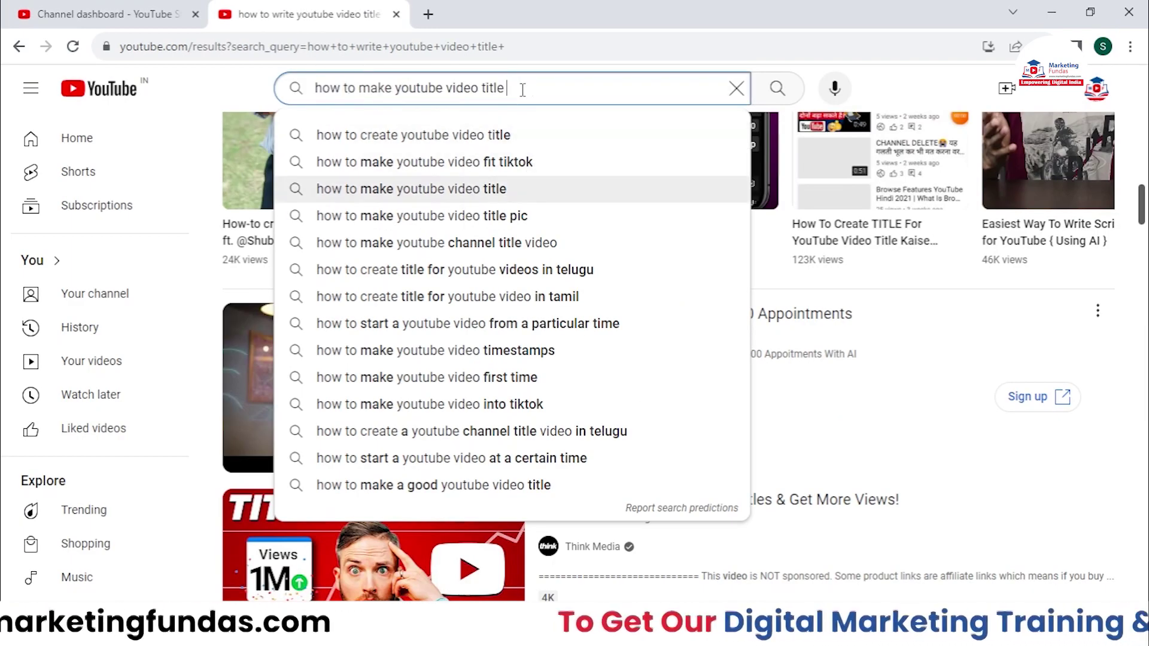
key(ctrl+a)
key(ctrl+c)
key(ctrl+Tab)
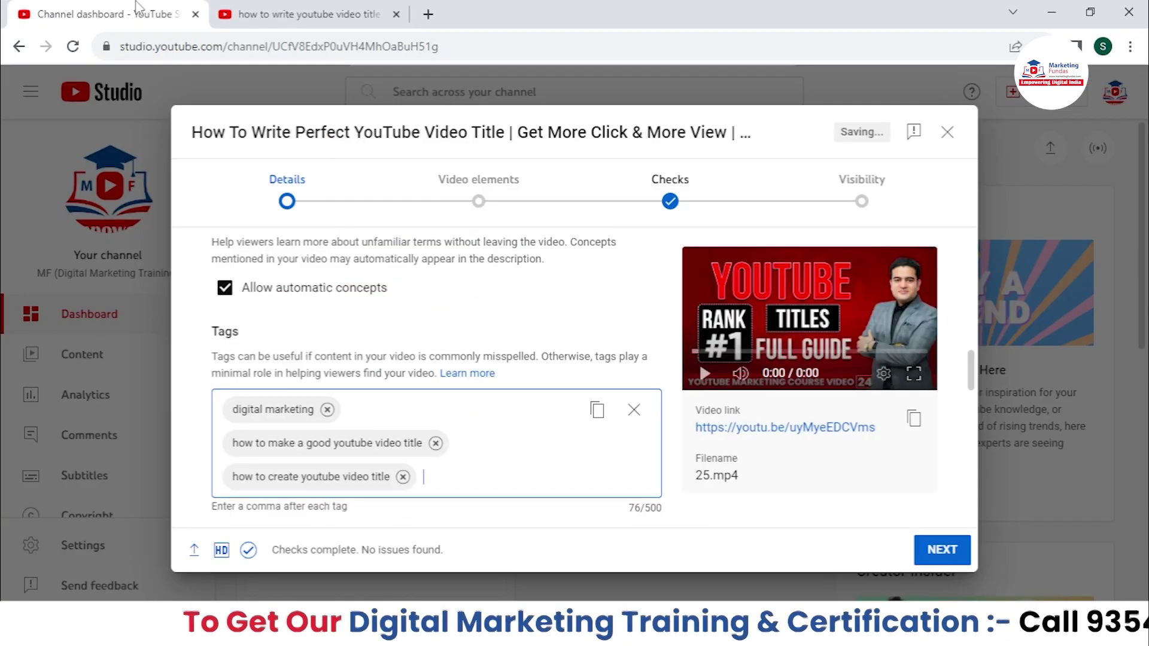
key(ctrl+v)
key(Return)
scroll(453, 477, down, 1)
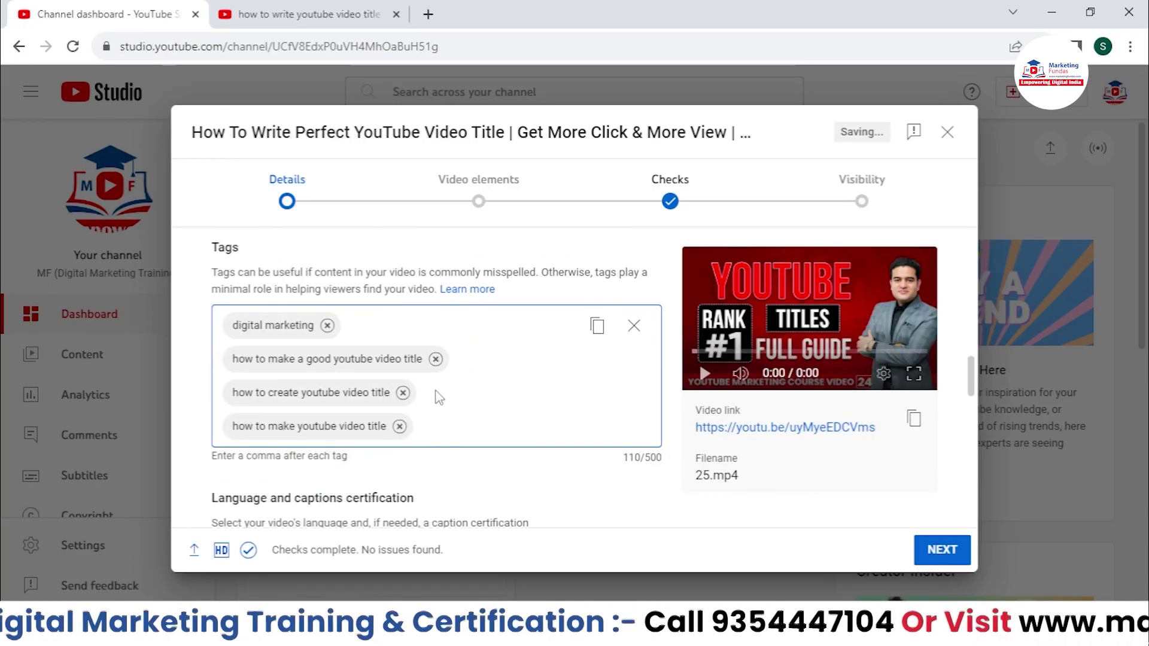
scroll(398, 434, up, 1)
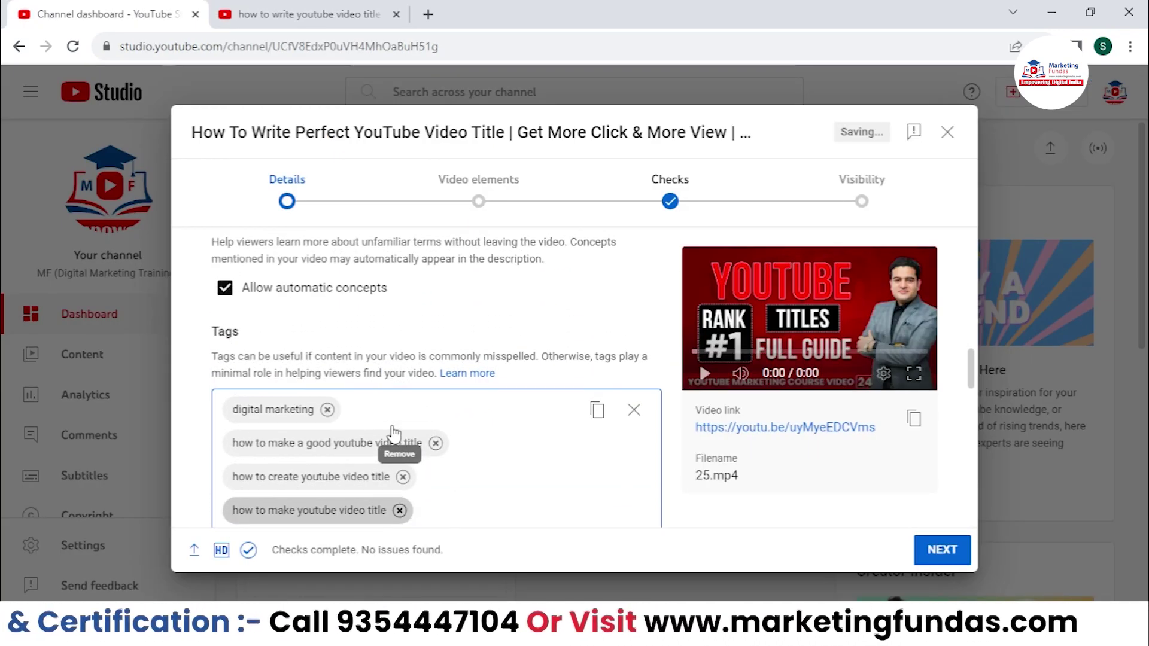
scroll(393, 452, down, 1)
scroll(398, 437, up, 10)
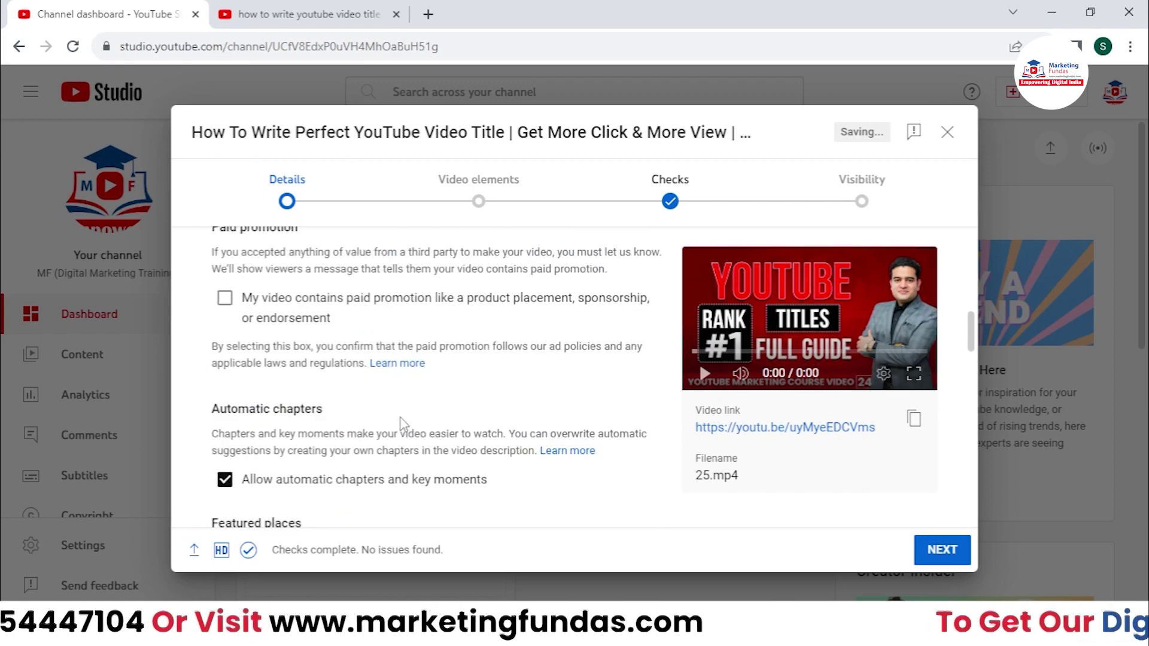
scroll(404, 424, up, 5)
click(410, 385)
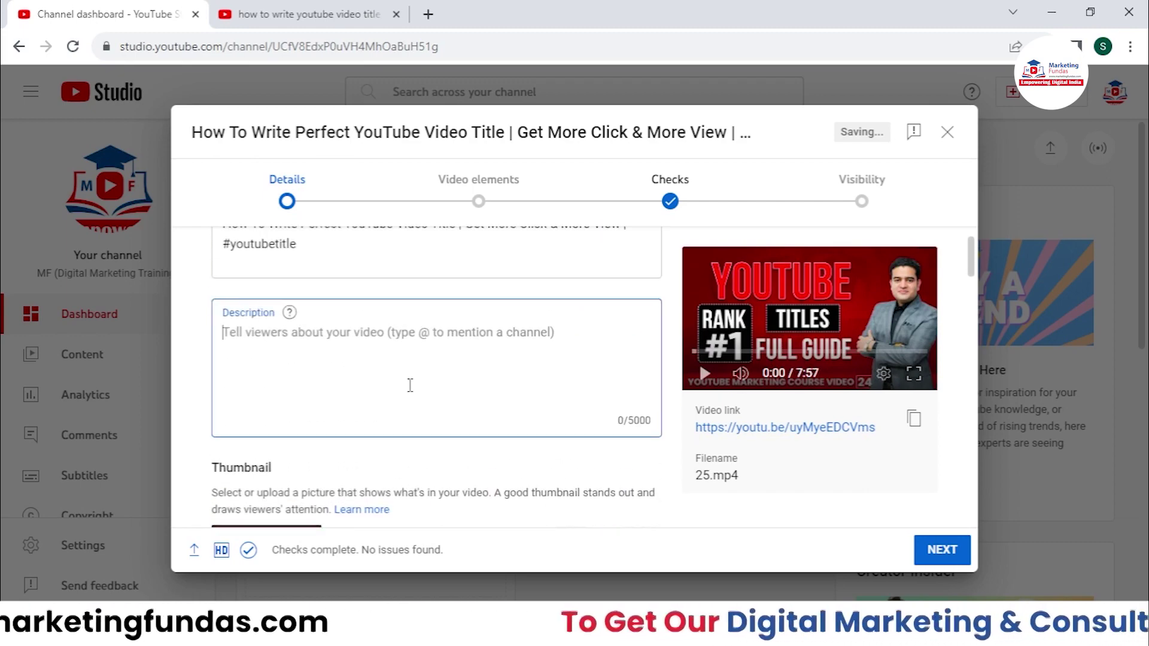
text(-)
key(BackSpace)
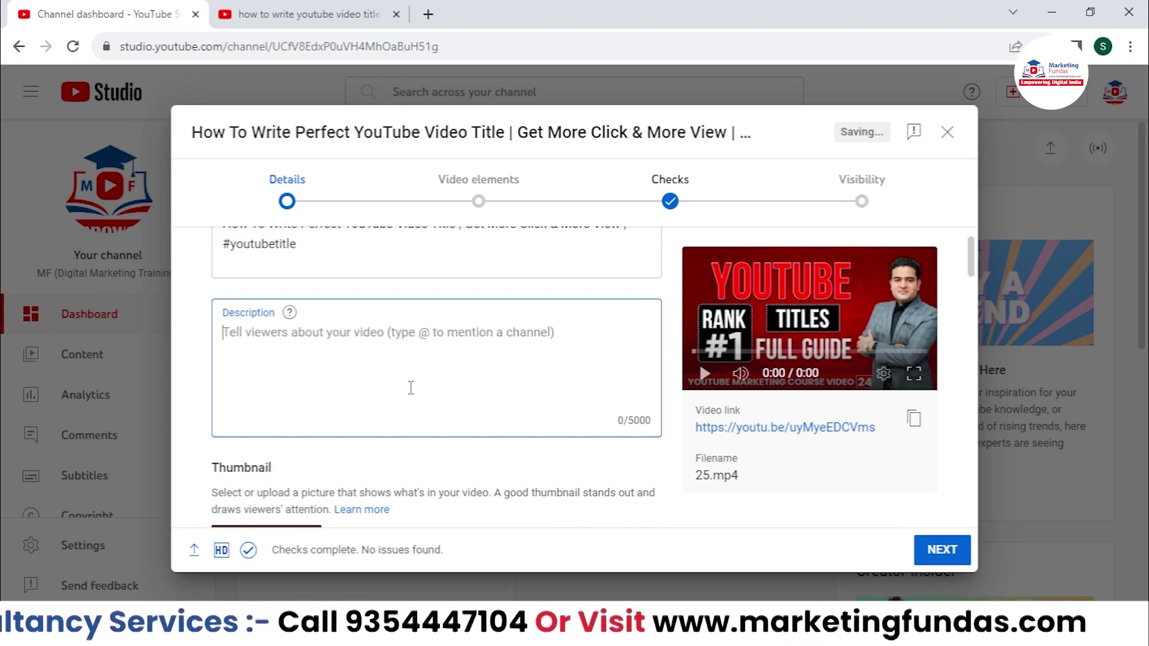
- Review the video's tags and the video language and caption certification settings
scroll(411, 388, down, 20)
scroll(411, 392, up, 4)
scroll(411, 391, up, 3)
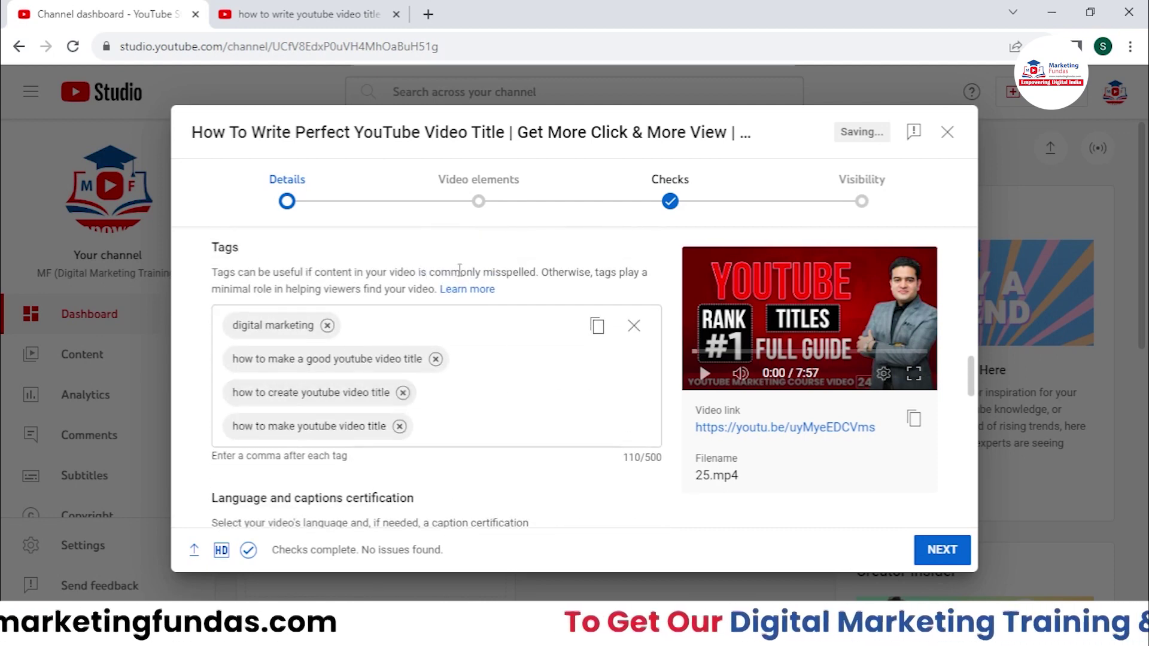
click(448, 420)
scroll(449, 420, down, 2)
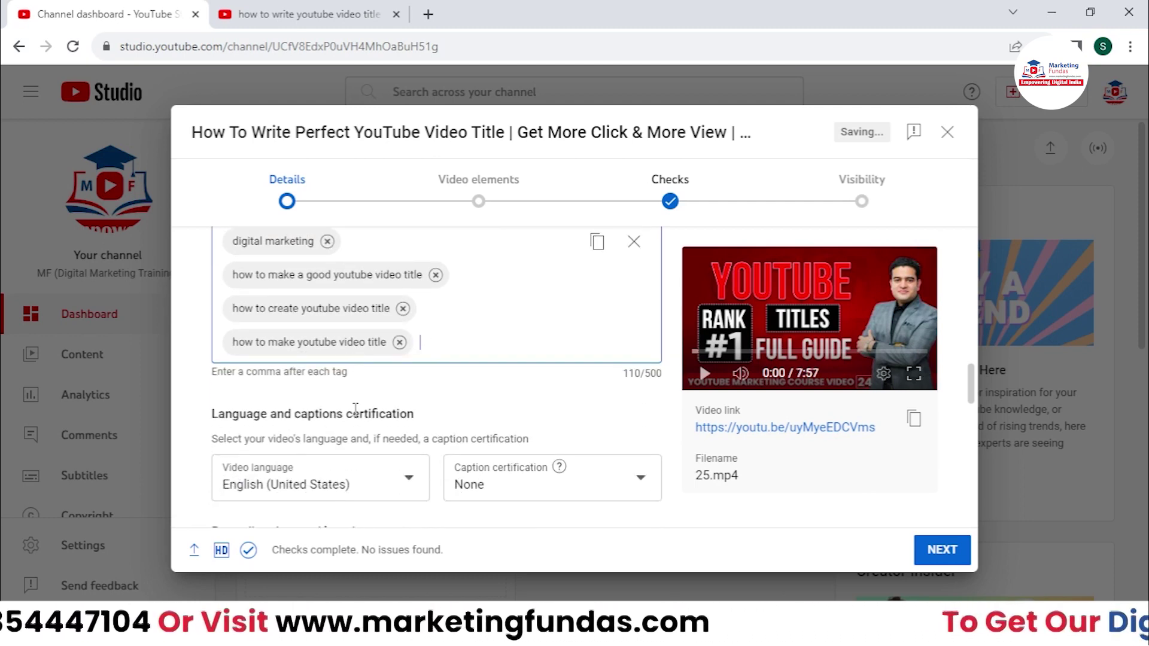
scroll(355, 409, down, 2)
drag(213, 330, 456, 351)
scroll(460, 348, down, 2)
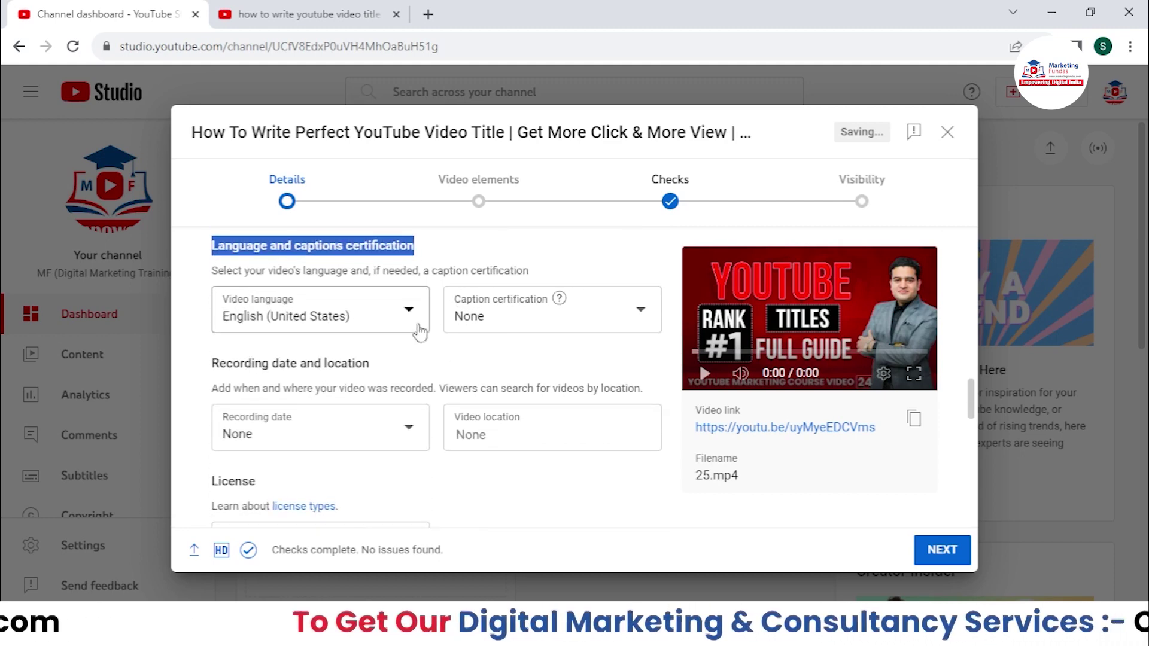
click(551, 325)
click(520, 366)
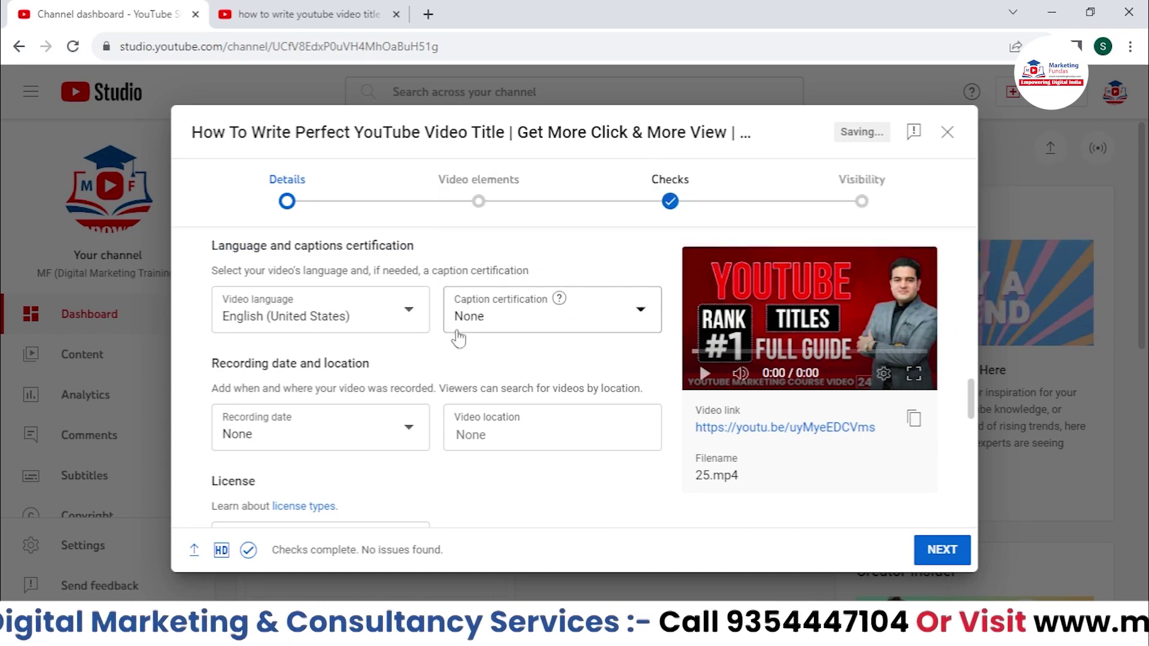
click(394, 316)
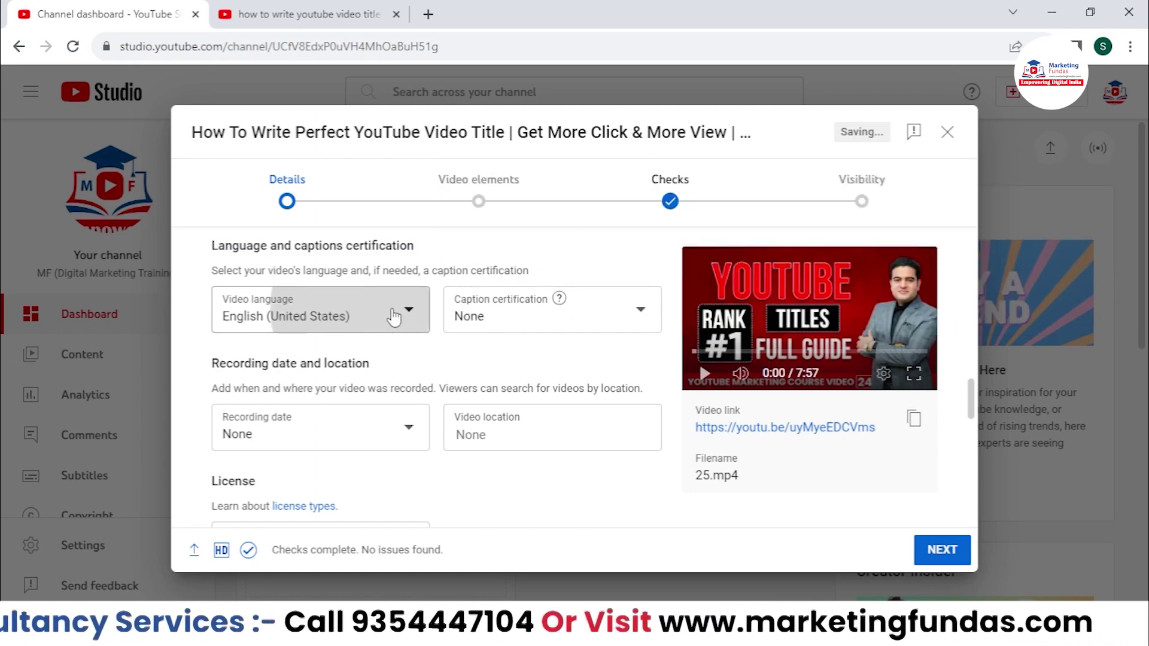
drag(422, 383, 427, 299)
click(481, 357)
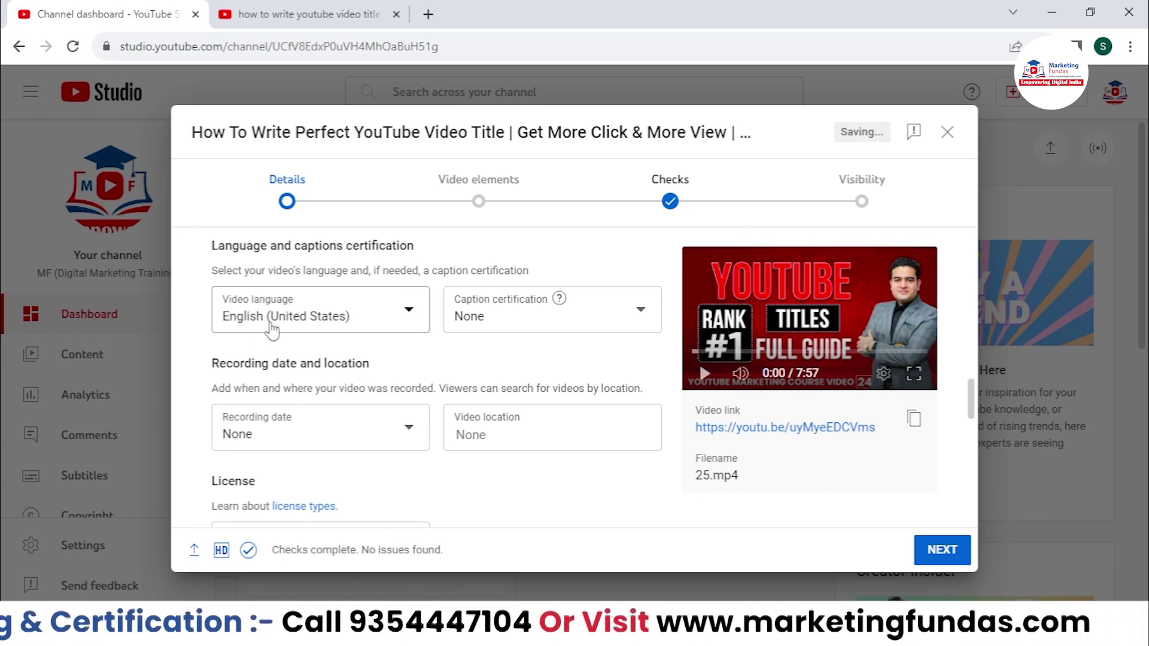
- Review the recording date and location settings and open the license type choices
scroll(302, 335, down, 1)
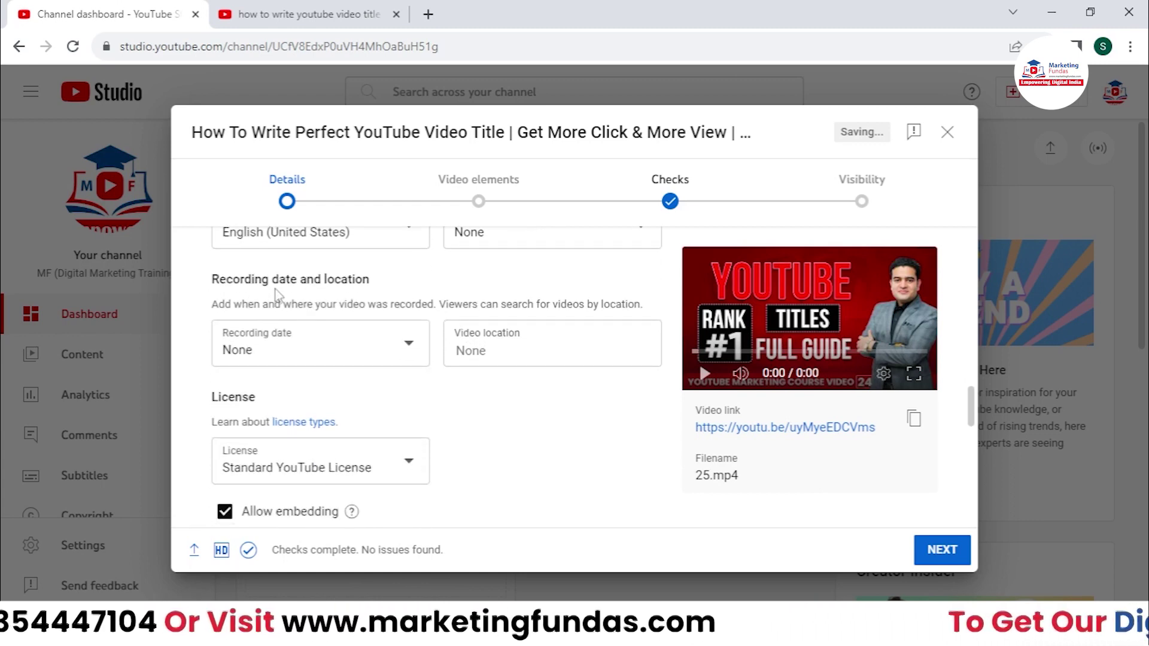
drag(217, 274, 390, 295)
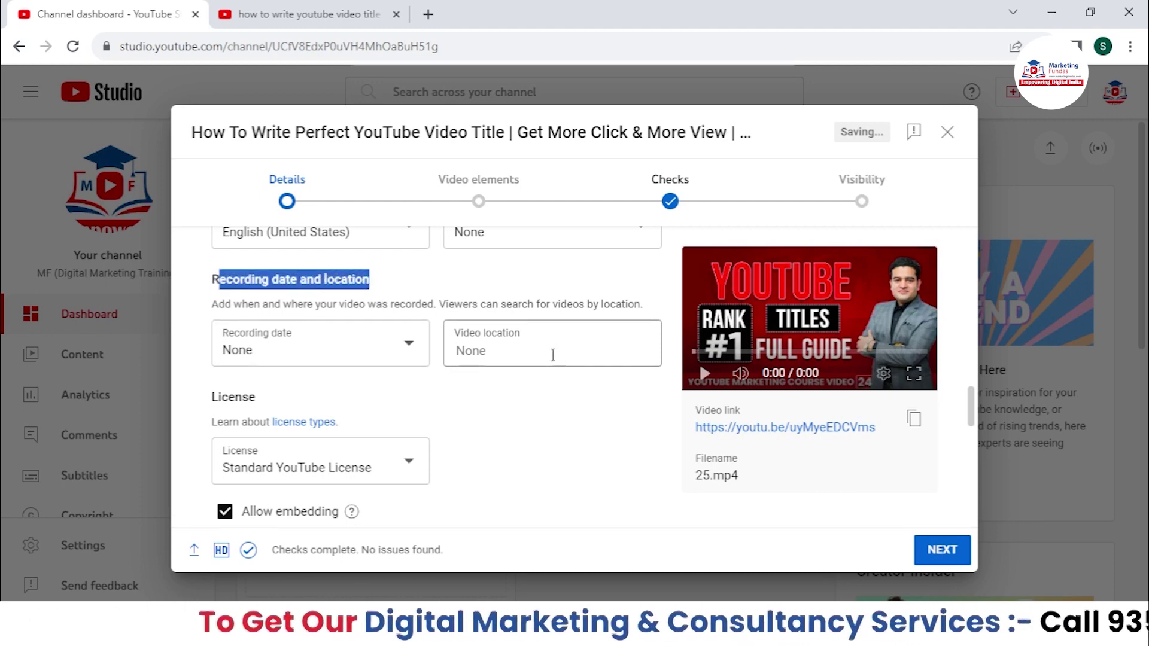
scroll(393, 374, down, 1)
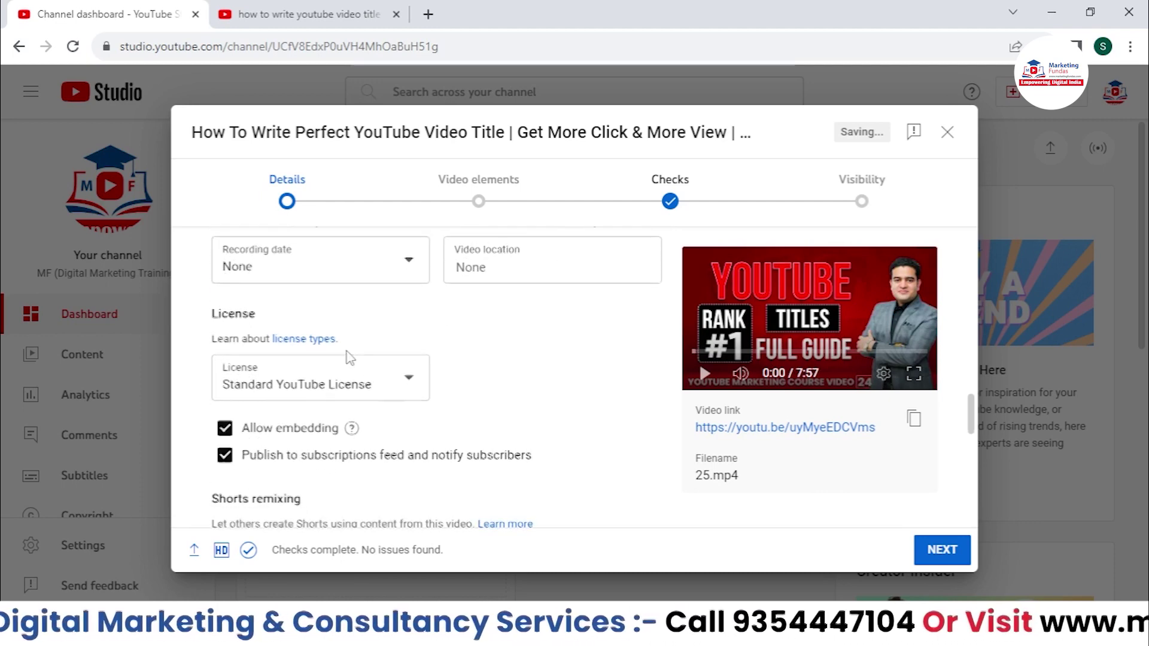
scroll(383, 365, up, 1)
click(533, 404)
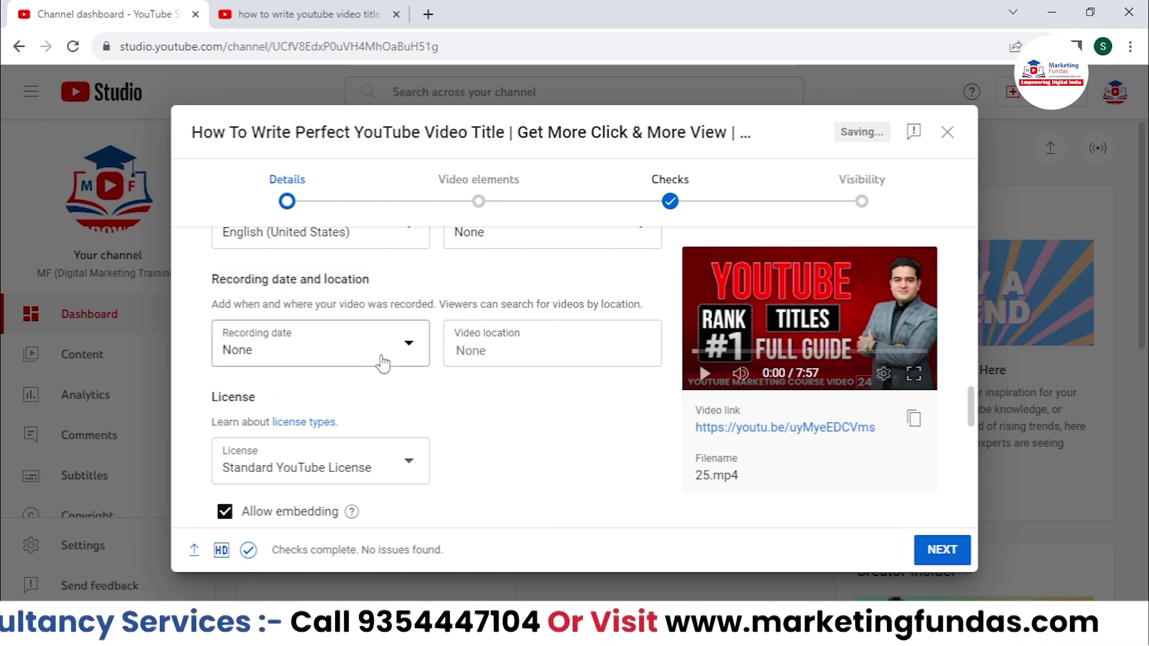
scroll(395, 398, down, 2)
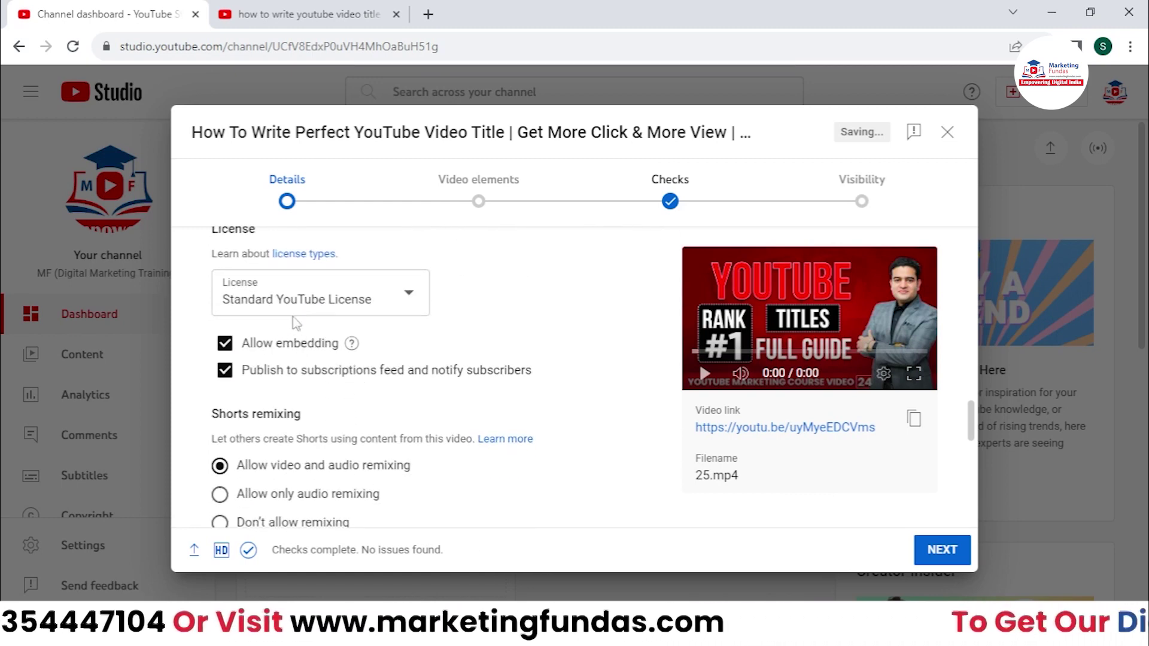
click(344, 306)
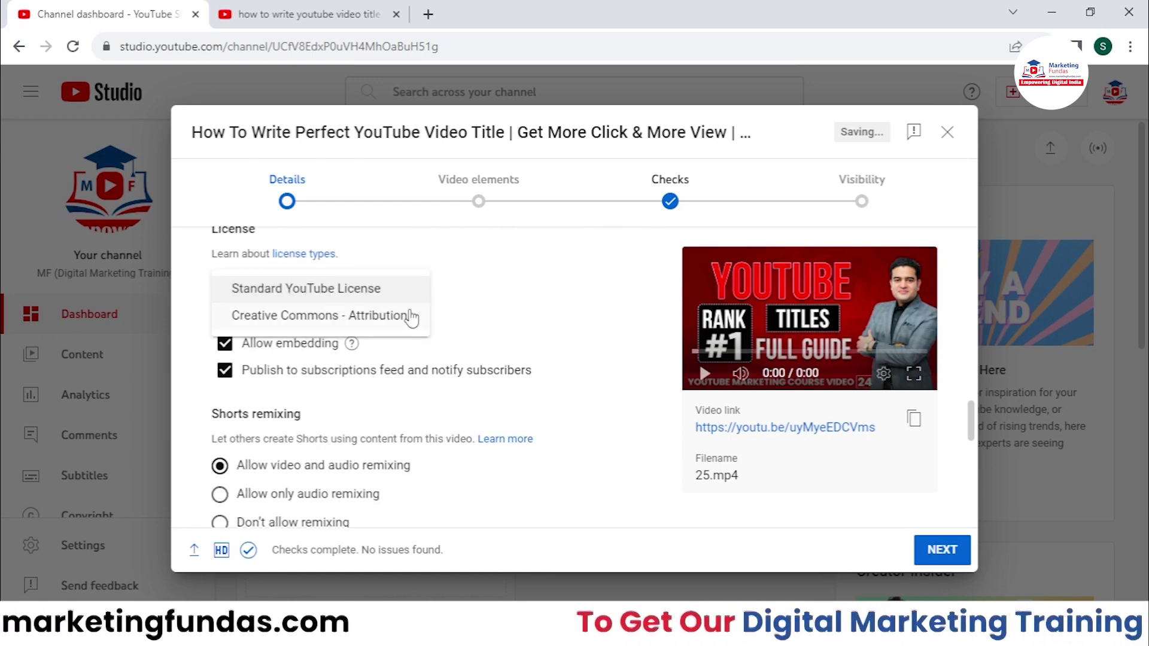